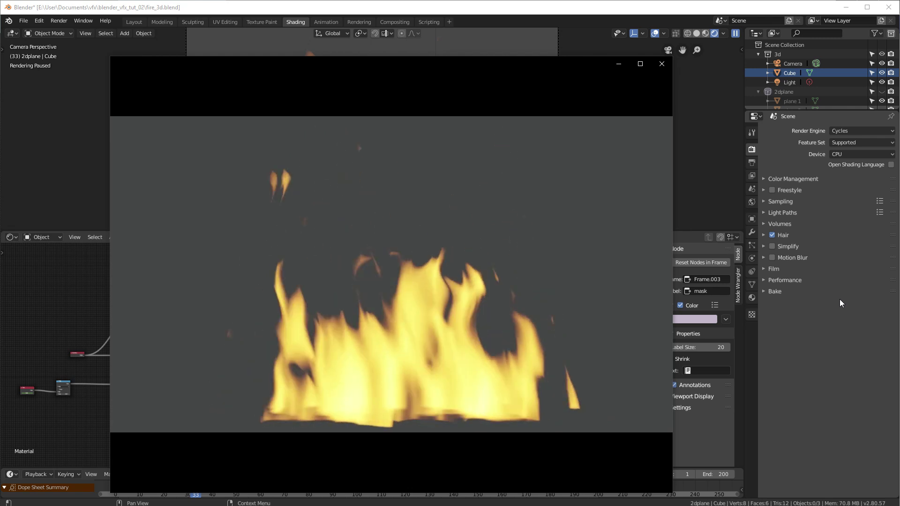
# - Pause the fire_cycles_3d video, scrub through its flame frames, and return to the Blender scene
pyautogui.moveTo(433, 463)
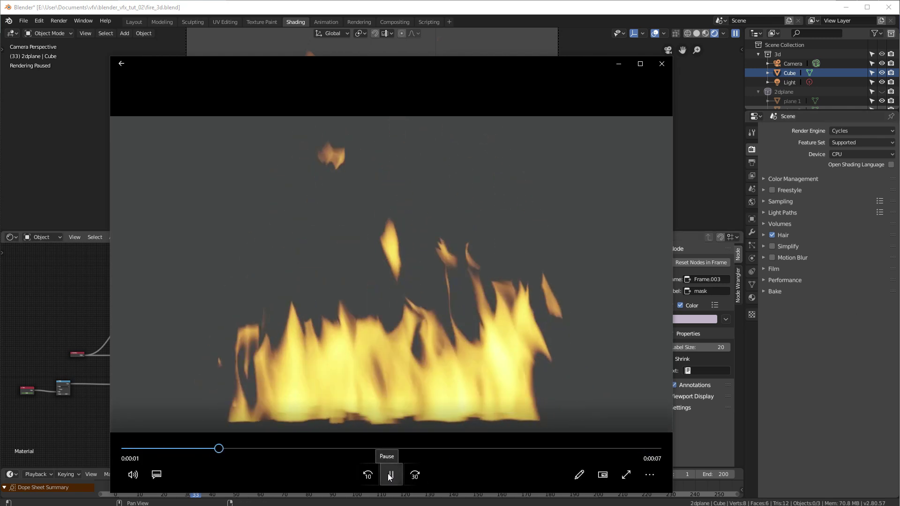
pyautogui.click(388, 475)
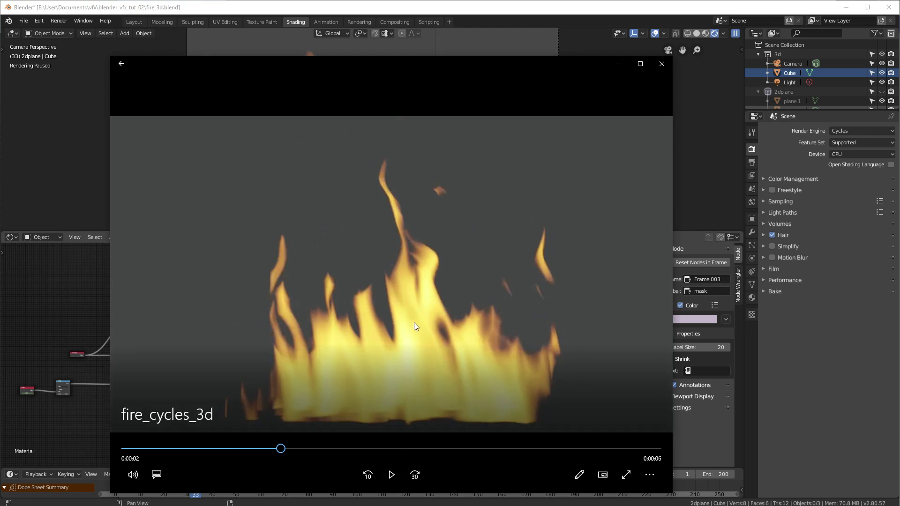
pyautogui.moveTo(280, 449); pyautogui.dragTo(306, 452)
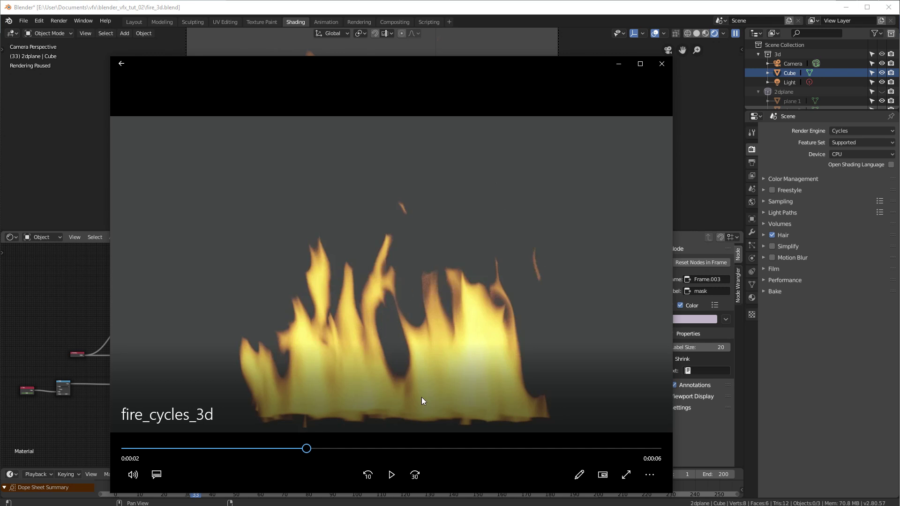
pyautogui.moveTo(317, 449); pyautogui.dragTo(338, 449)
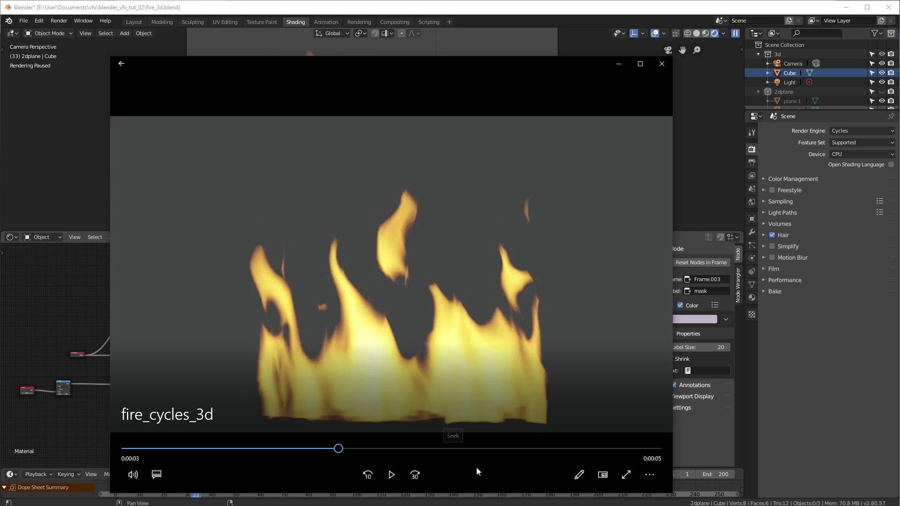
pyautogui.click(589, 11)
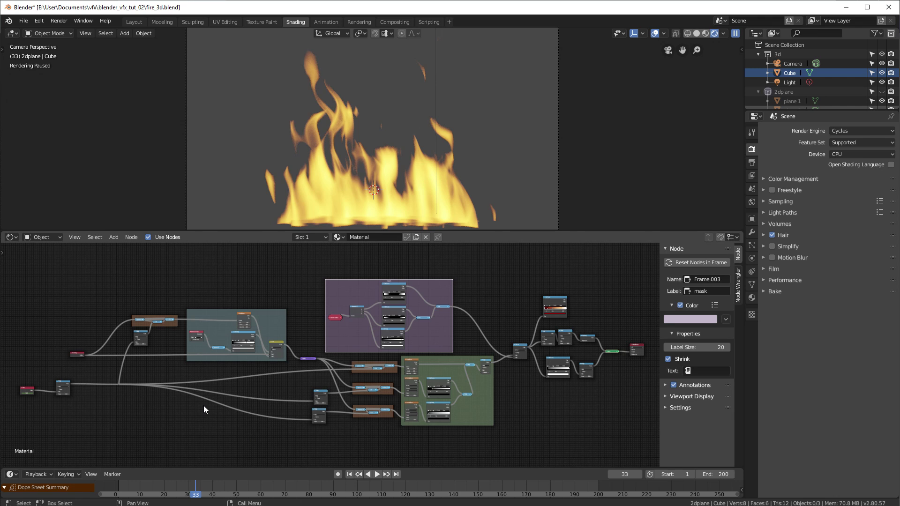
# - Examine the noise and Voronoi texture nodes in the green frame of the fire material, with their color ramps and multiply nodes
pyautogui.scroll(3, 194, 373)
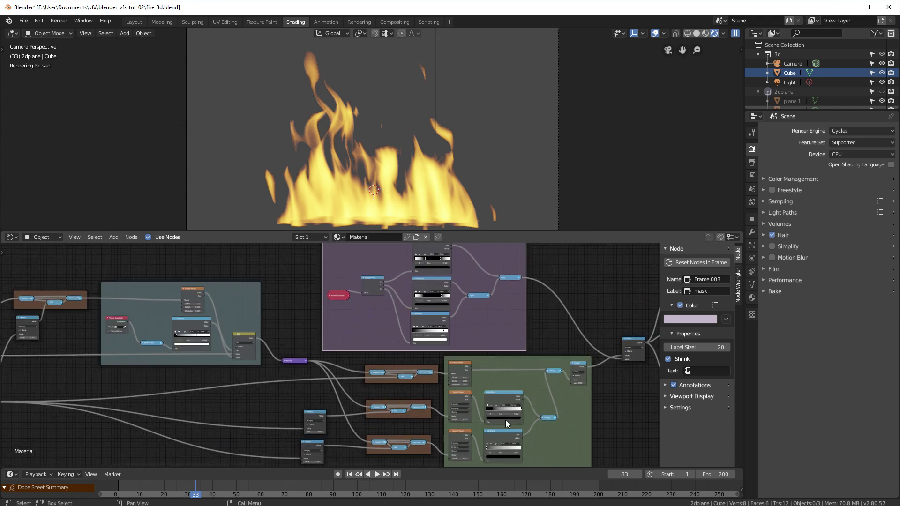
pyautogui.moveTo(554, 424); pyautogui.dragTo(389, 363, button='middle')
pyautogui.scroll(2, 389, 364)
pyautogui.scroll(2, 322, 373)
pyautogui.moveTo(322, 373); pyautogui.dragTo(401, 388, button='middle')
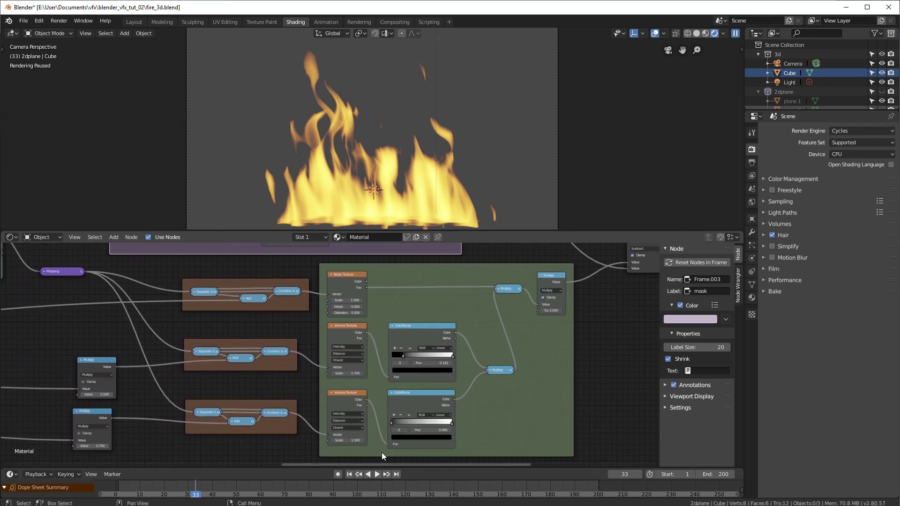
pyautogui.moveTo(372, 420); pyautogui.dragTo(370, 381, button='middle')
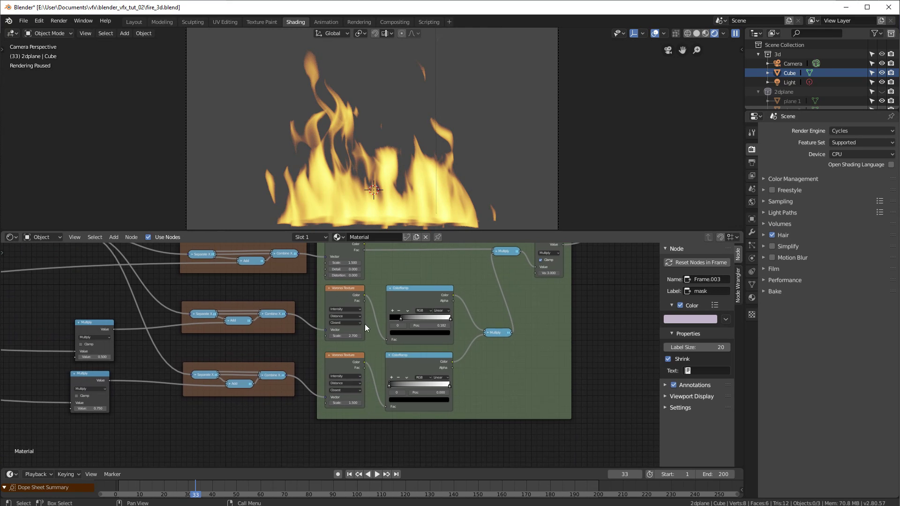
pyautogui.moveTo(370, 345); pyautogui.dragTo(375, 406, button='middle')
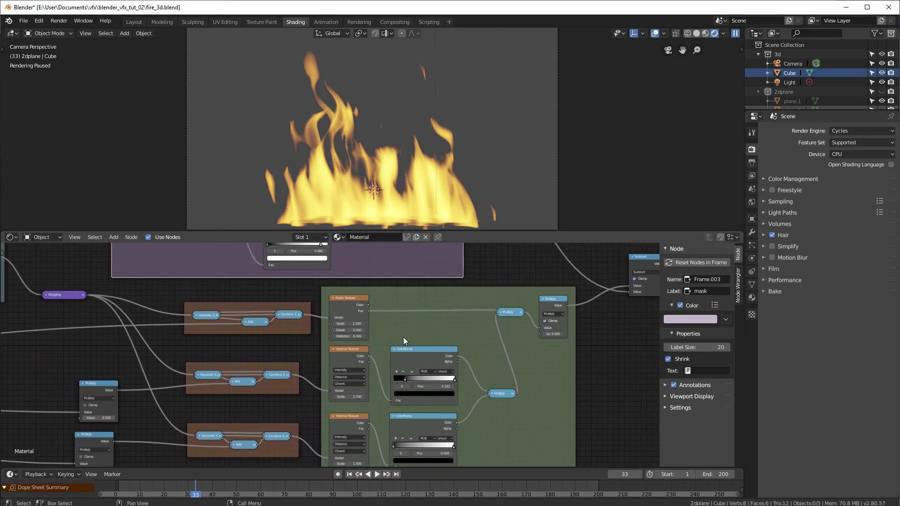
pyautogui.scroll(-2, 499, 360)
pyautogui.moveTo(498, 360); pyautogui.dragTo(380, 345, button='middle')
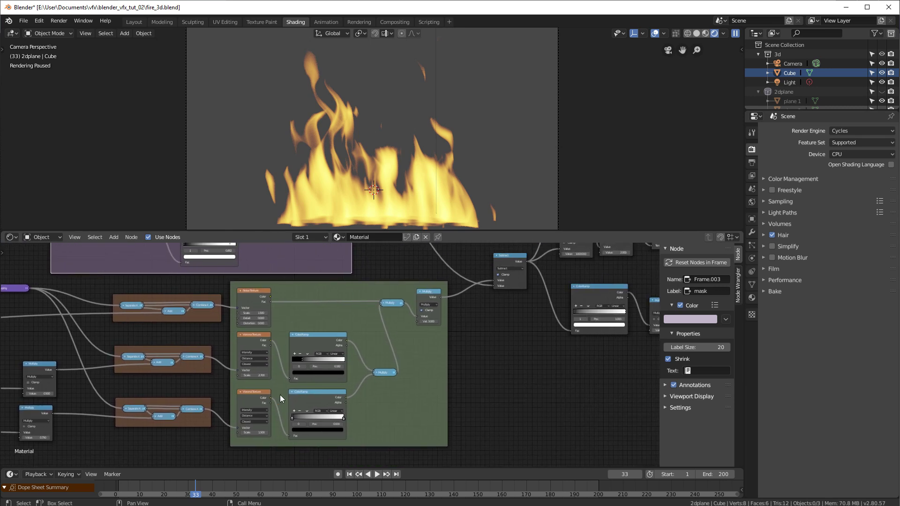
pyautogui.moveTo(215, 388); pyautogui.dragTo(450, 363, button='middle')
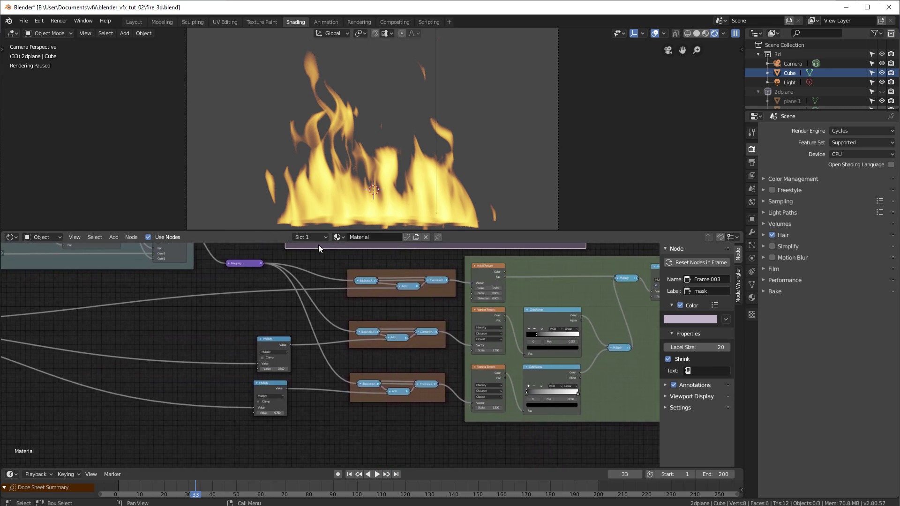
# - Trace the links from the input nodes through the teal frame and Mapping node to the orange offset frames
pyautogui.scroll(-2, 381, 403)
pyautogui.moveTo(128, 345); pyautogui.dragTo(302, 351, button='middle')
pyautogui.moveTo(129, 361); pyautogui.dragTo(239, 361, button='middle')
pyautogui.scroll(-4, 454, 350)
pyautogui.moveTo(481, 334); pyautogui.dragTo(385, 391, button='middle')
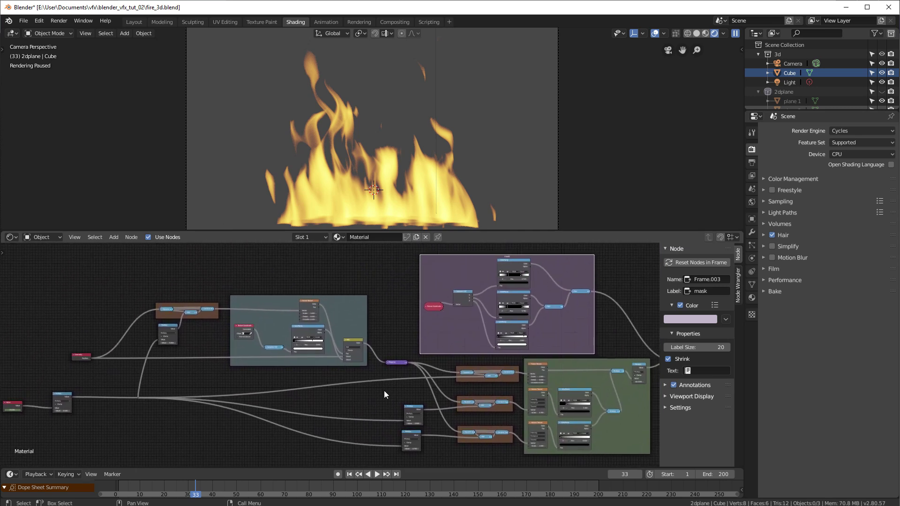
# - Examine the mask frame with its three color ramps and how it connects to the rest of the node tree
pyautogui.moveTo(513, 347); pyautogui.dragTo(335, 362, button='middle')
pyautogui.scroll(2, 336, 361)
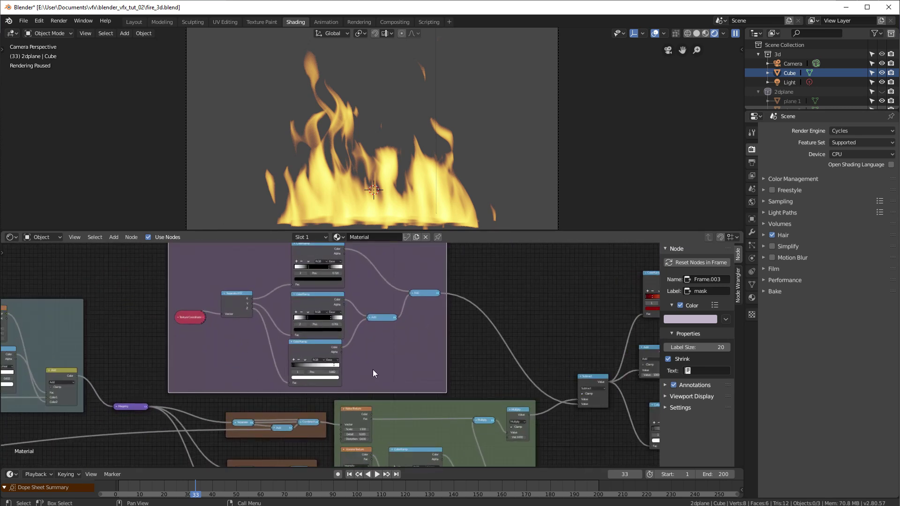
pyautogui.moveTo(393, 292); pyautogui.dragTo(389, 330, button='middle')
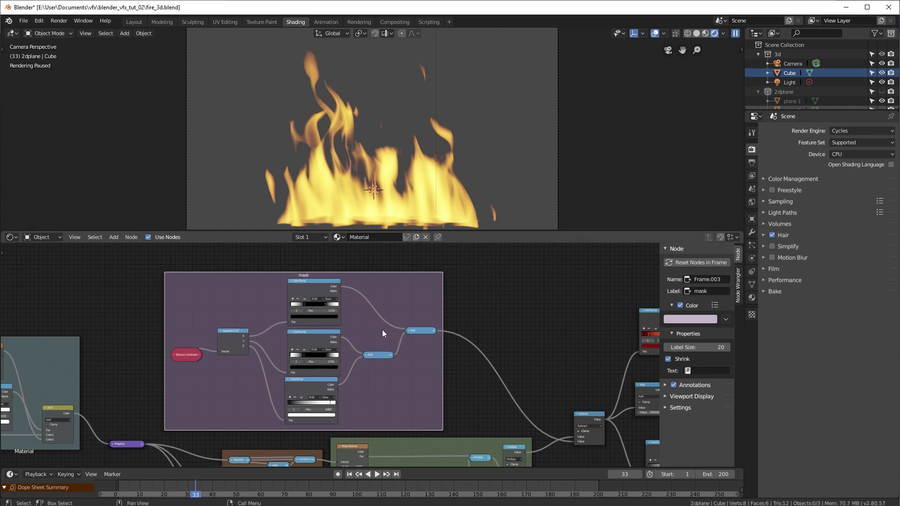
pyautogui.scroll(-1, 393, 351)
pyautogui.moveTo(407, 373); pyautogui.dragTo(253, 336, button='middle')
pyautogui.moveTo(192, 373); pyautogui.dragTo(475, 345, button='middle')
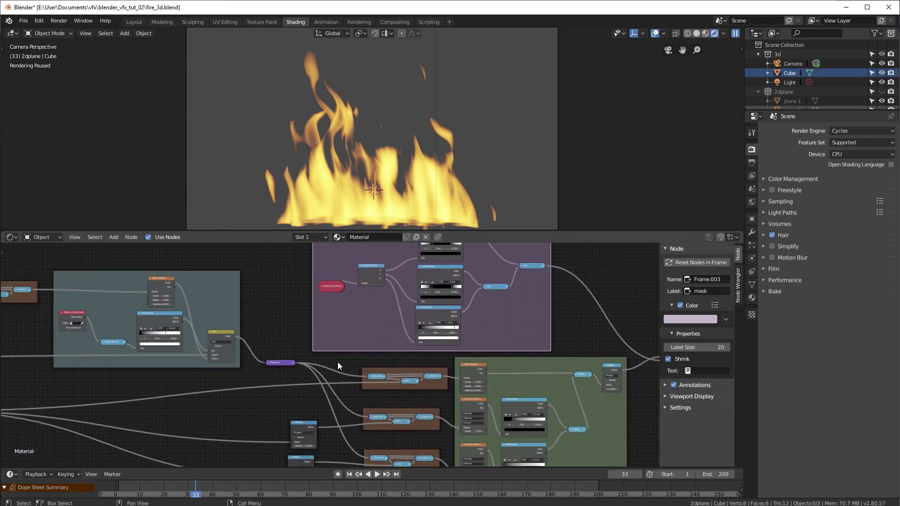
pyautogui.moveTo(332, 365); pyautogui.dragTo(518, 374, button='middle')
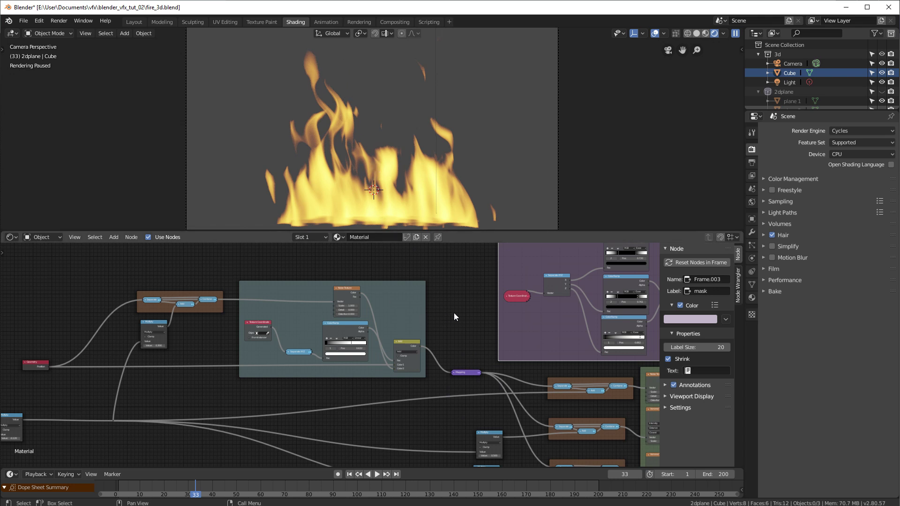
# - Examine the final Subtract, color ramp, Blackbody and Material Output nodes, and review the whole fire node tree
pyautogui.moveTo(459, 330); pyautogui.dragTo(361, 322, button='middle')
pyautogui.scroll(-4, 457, 330)
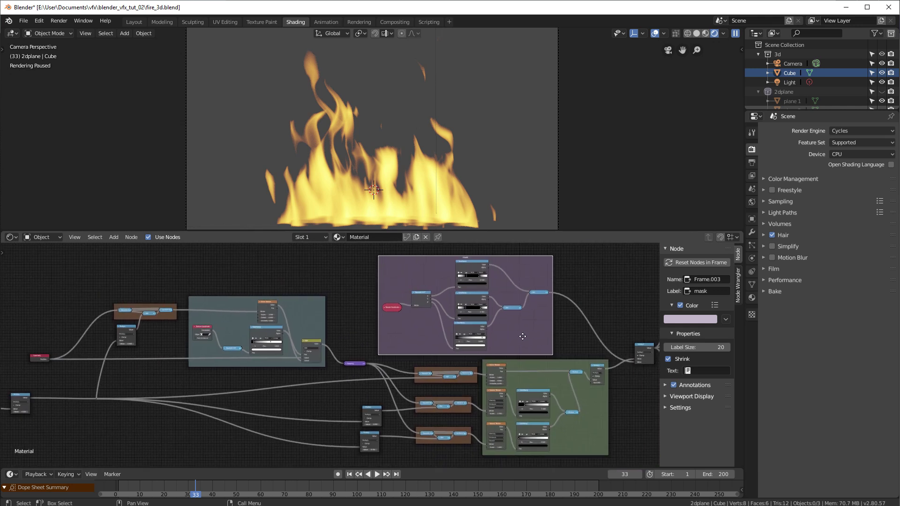
pyautogui.moveTo(567, 340); pyautogui.dragTo(367, 324, button='middle')
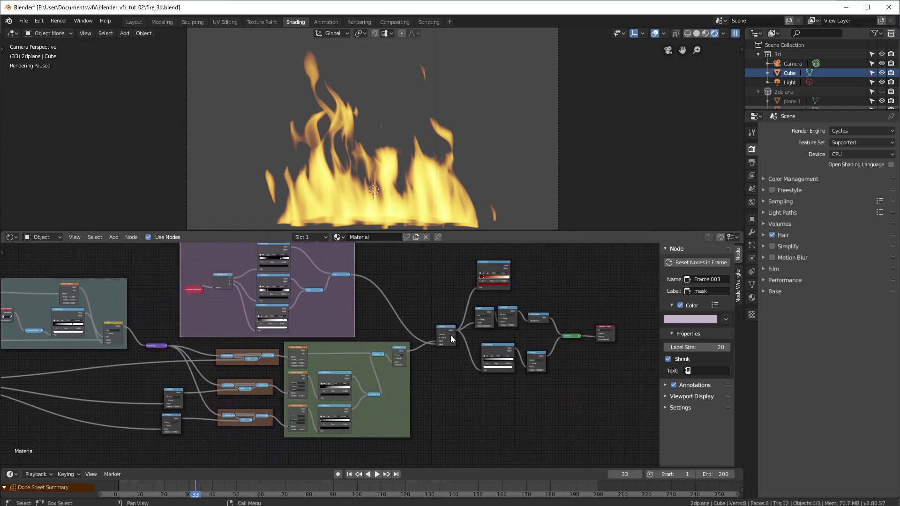
pyautogui.moveTo(506, 330); pyautogui.dragTo(383, 330, button='middle')
pyautogui.scroll(6, 383, 331)
pyautogui.moveTo(467, 331); pyautogui.dragTo(382, 353, button='middle')
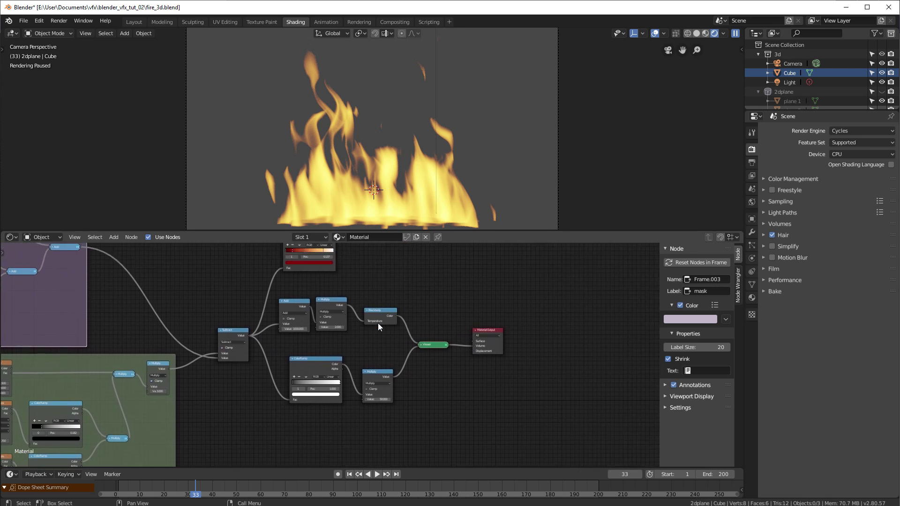
pyautogui.moveTo(365, 283); pyautogui.dragTo(405, 339, button='middle')
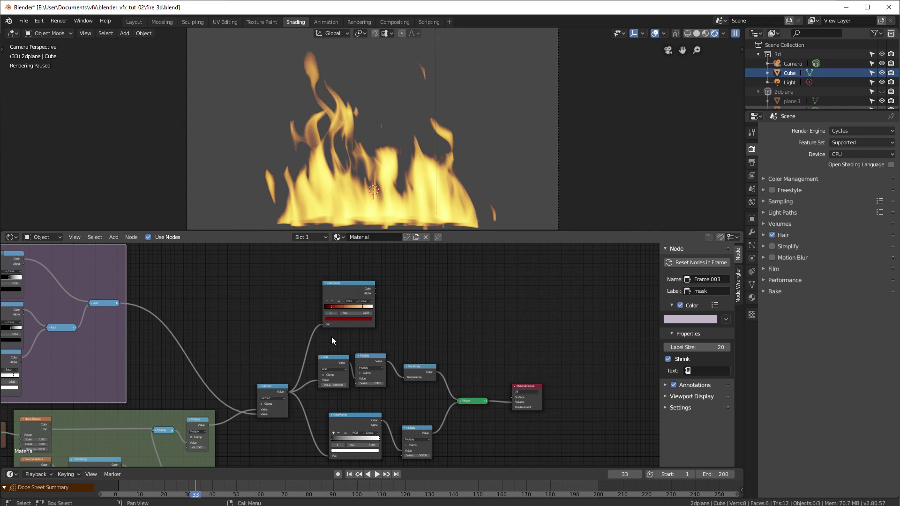
pyautogui.moveTo(238, 349); pyautogui.dragTo(484, 314, button='middle')
pyautogui.scroll(-5, 309, 345)
pyautogui.moveTo(248, 353); pyautogui.dragTo(366, 340, button='middle')
pyautogui.scroll(-2, 333, 349)
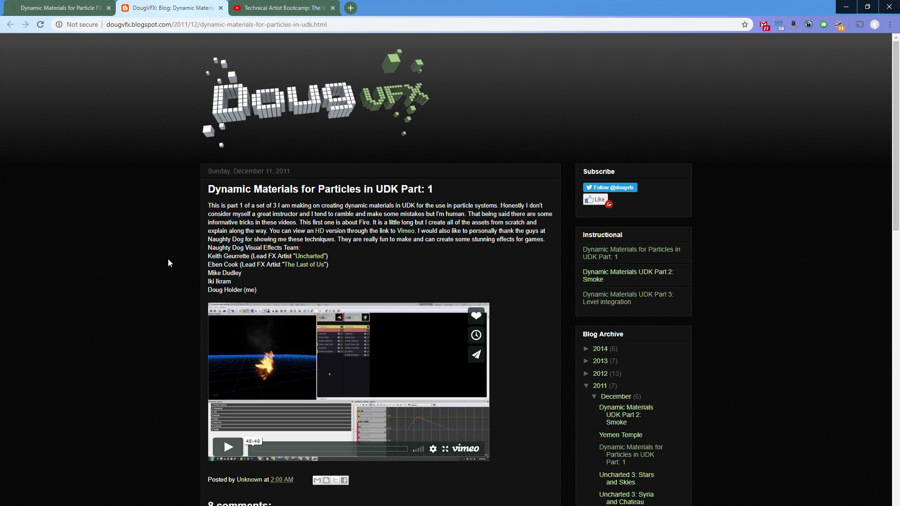
# - Review the browser references: the Tech-Artists thread, the DougVFX dynamic materials post and the GDC talk on the VFX of Diablo
pyautogui.click(74, 10)
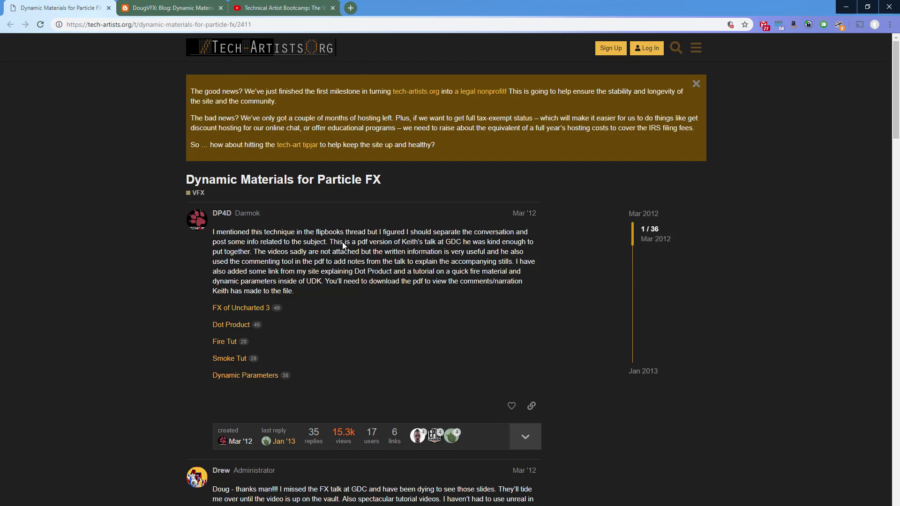
pyautogui.click(168, 9)
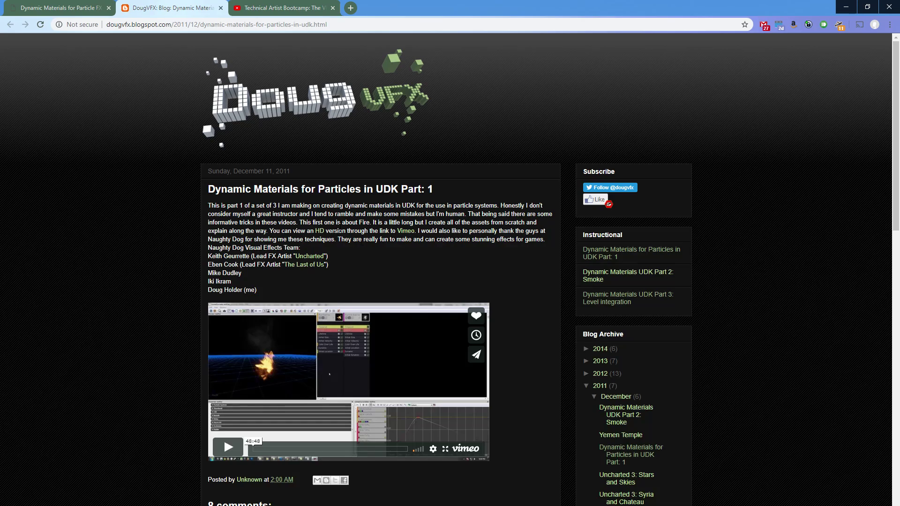
pyautogui.scroll(-2, 144, 252)
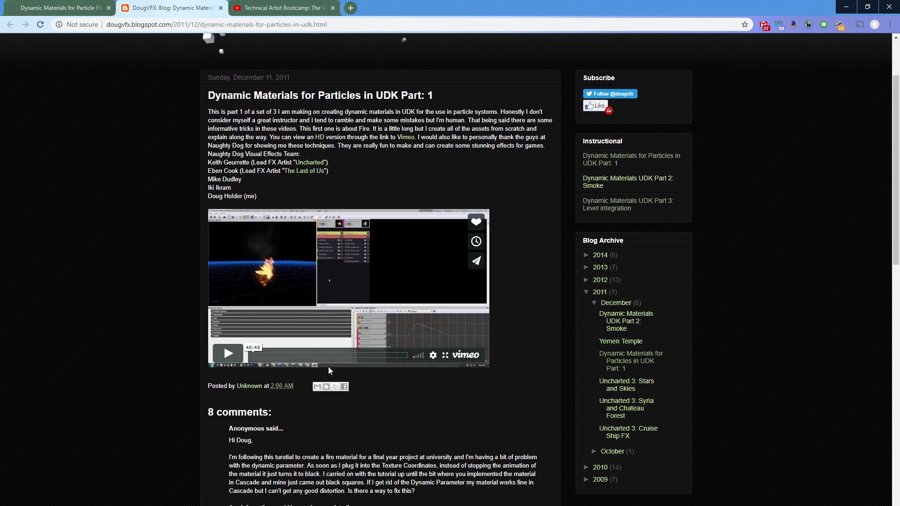
pyautogui.scroll(2, 161, 316)
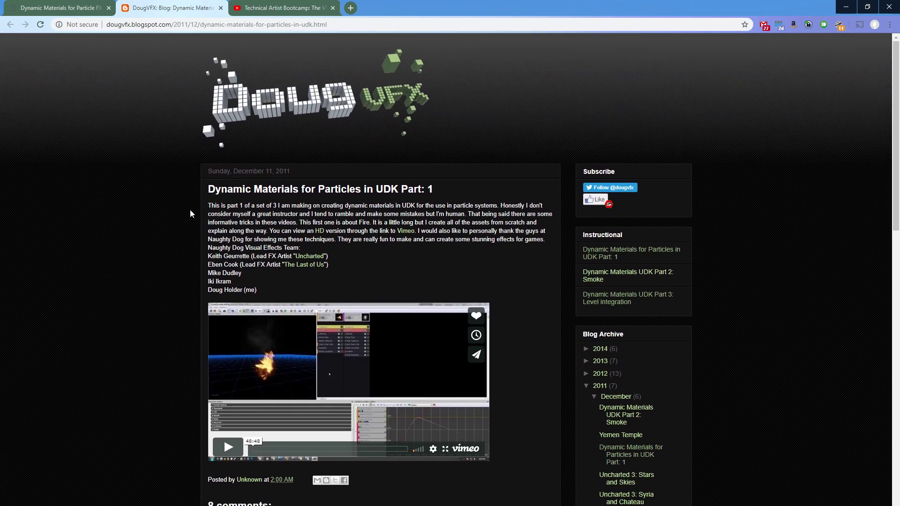
pyautogui.click(273, 8)
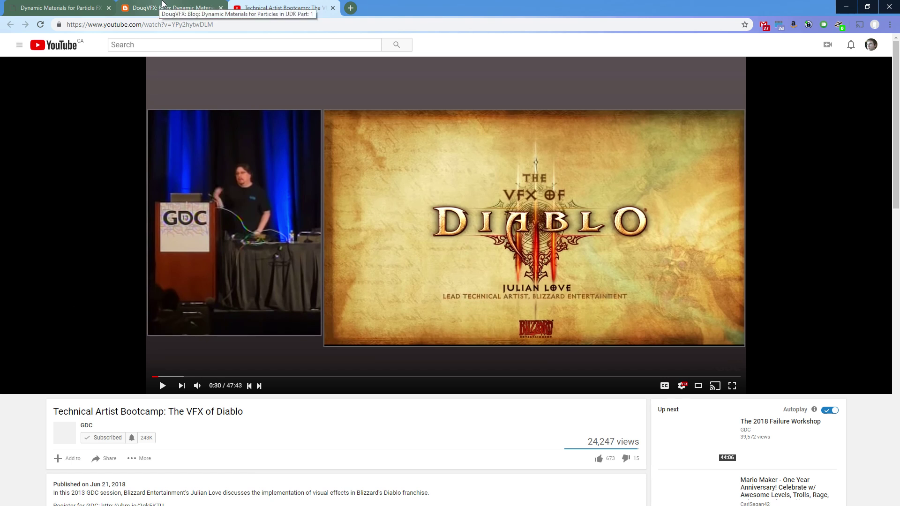
pyautogui.click(162, 5)
pyautogui.click(281, 8)
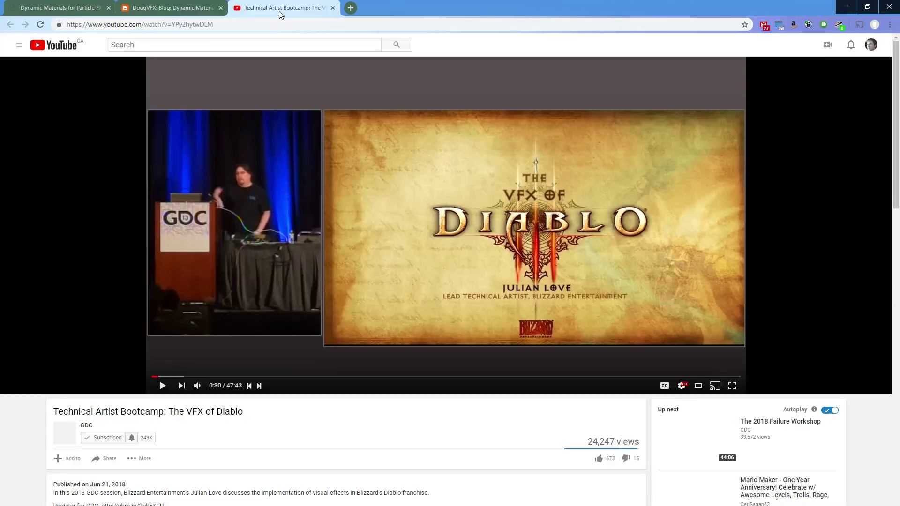
pyautogui.click(169, 7)
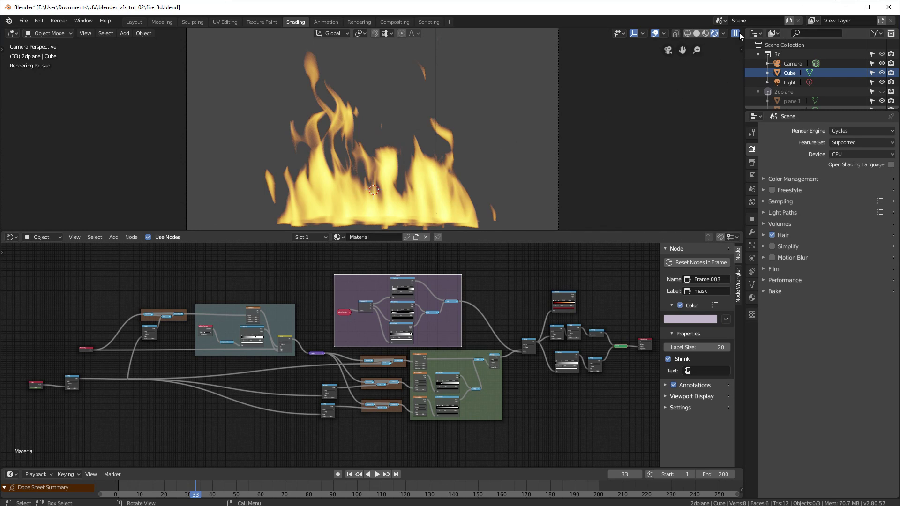
# - Switch the render engine to Eevee in Blender and inspect the volumetric fire from several sides
pyautogui.click(842, 130)
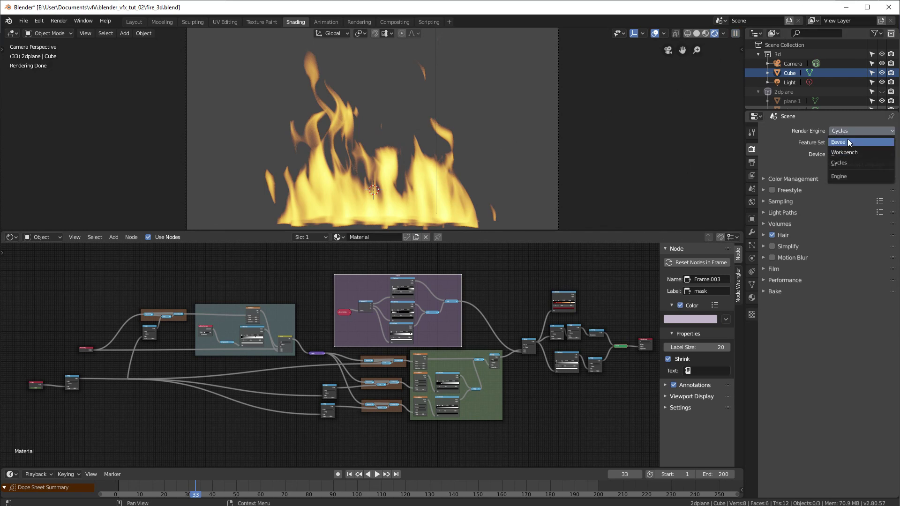
pyautogui.click(847, 140)
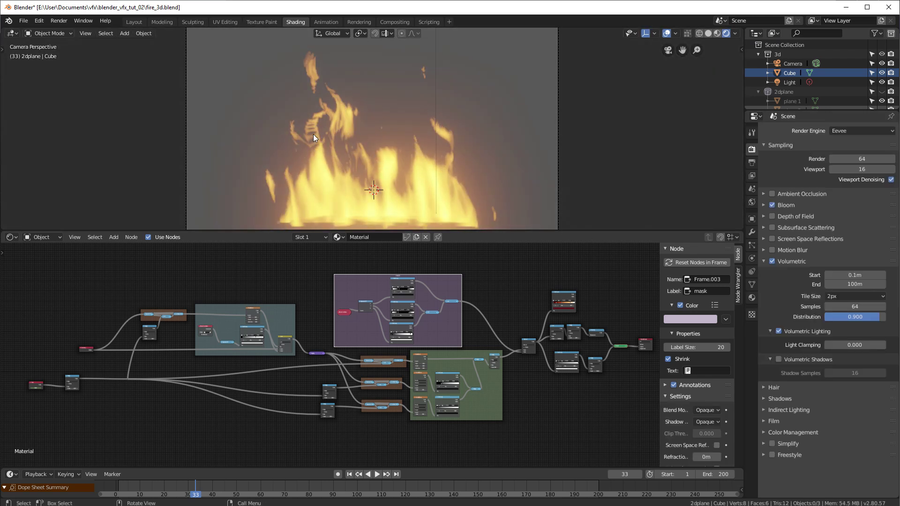
pyautogui.moveTo(300, 140); pyautogui.dragTo(418, 191, button='middle')
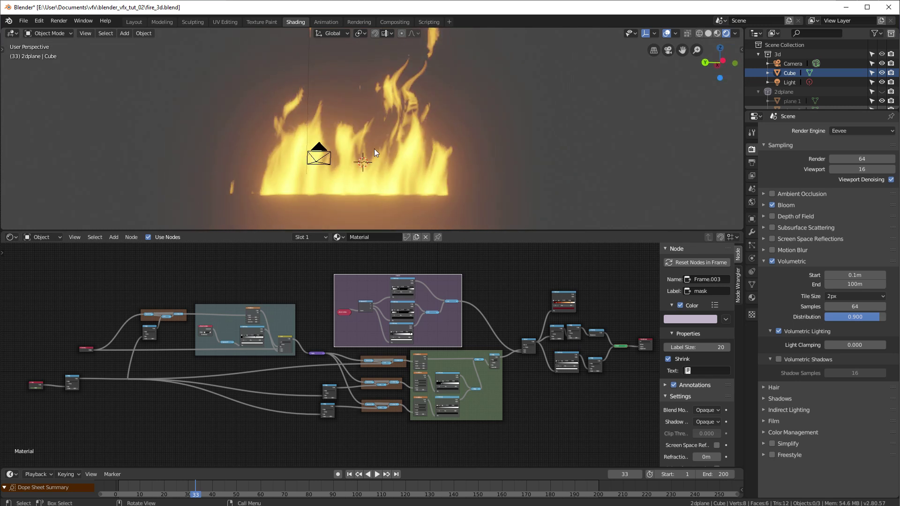
pyautogui.moveTo(374, 148); pyautogui.dragTo(558, 155, button='middle')
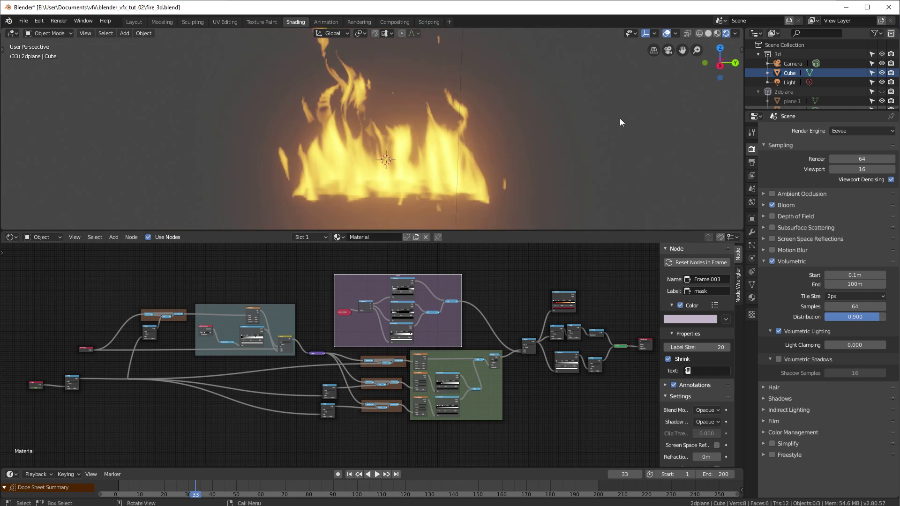
# - Switch the viewport to solid shading and inspect the cube that contains the fire volume
pyautogui.click(709, 32)
pyautogui.scroll(-6, 454, 123)
pyautogui.moveTo(453, 123)
pyautogui.mouseDown(button='middle')
pyautogui.moveTo(425, 146)
pyautogui.moveTo(430, 120)
pyautogui.moveTo(476, 152)
pyautogui.moveTo(371, 140)
pyautogui.moveTo(377, 153)
pyautogui.moveTo(310, 145)
pyautogui.moveTo(409, 140)
pyautogui.moveTo(390, 152)
pyautogui.moveTo(402, 133)
pyautogui.moveTo(347, 149)
pyautogui.moveTo(398, 156)
pyautogui.mouseUp(button='middle')
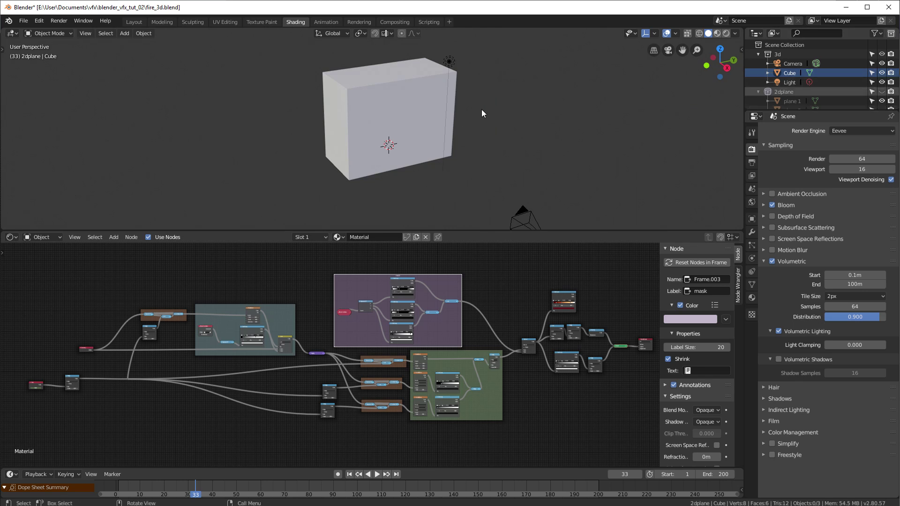
pyautogui.moveTo(481, 108); pyautogui.dragTo(448, 141, button='middle')
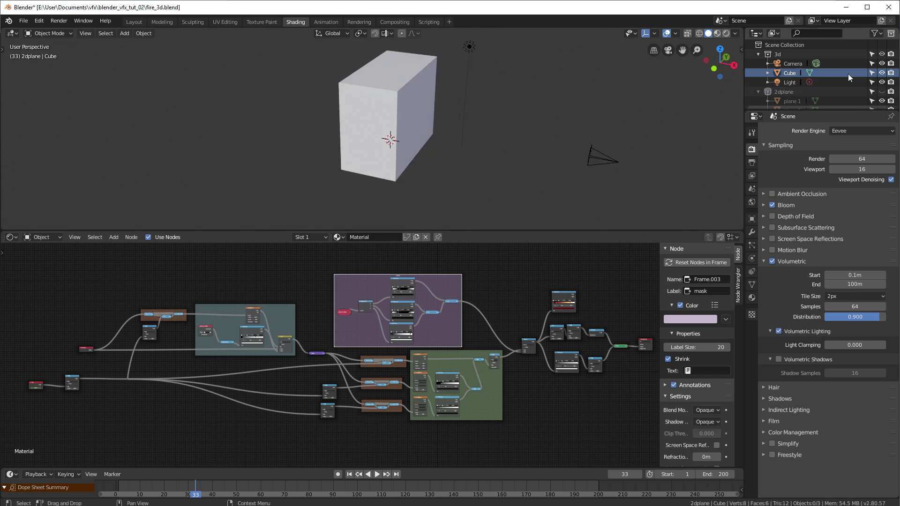
# - Hide the 3d collection, show the 2dplane collection and select plane 1
pyautogui.click(882, 54)
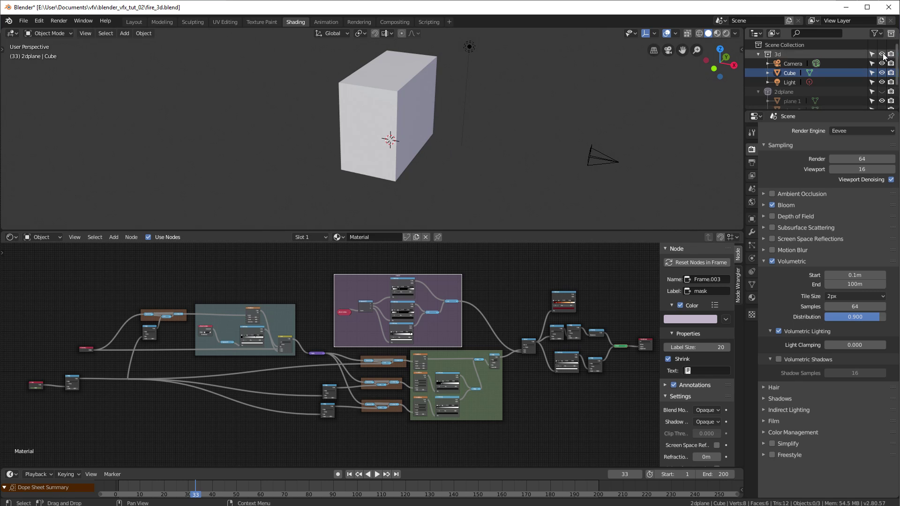
pyautogui.click(881, 93)
pyautogui.moveTo(544, 127); pyautogui.dragTo(452, 119, button='middle')
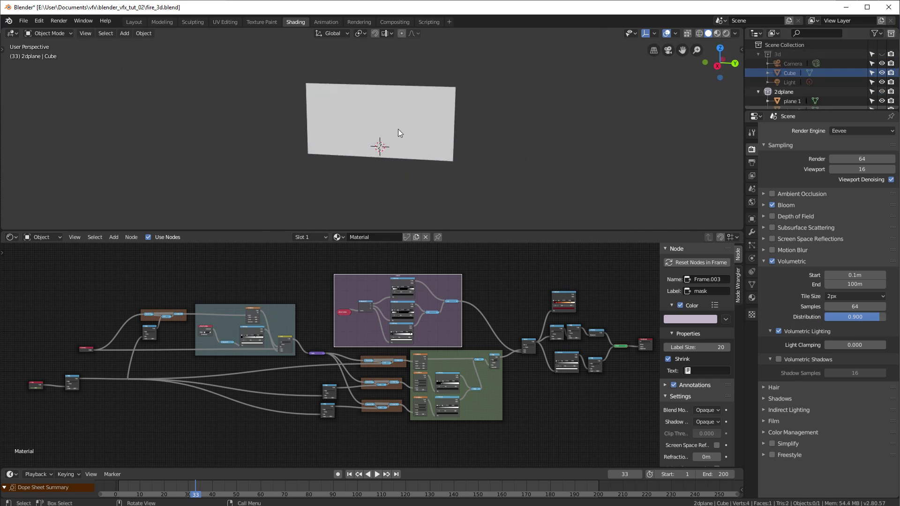
pyautogui.scroll(3, 380, 126)
pyautogui.click(380, 126)
pyautogui.moveTo(310, 132); pyautogui.dragTo(336, 123, button='middle')
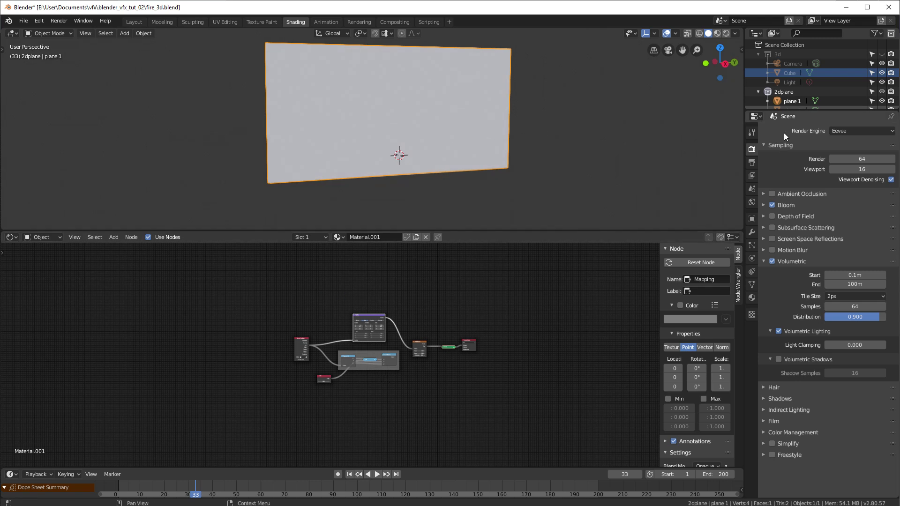
pyautogui.scroll(-3, 835, 68)
pyautogui.moveTo(592, 103); pyautogui.dragTo(575, 100, button='middle')
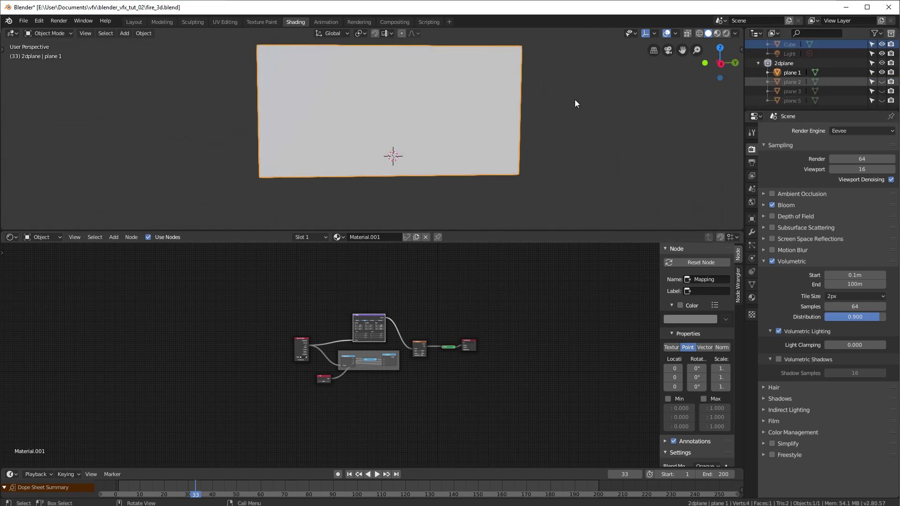
# - Set the viewport to rendered shading and view plane 1 through the camera
pyautogui.click(716, 34)
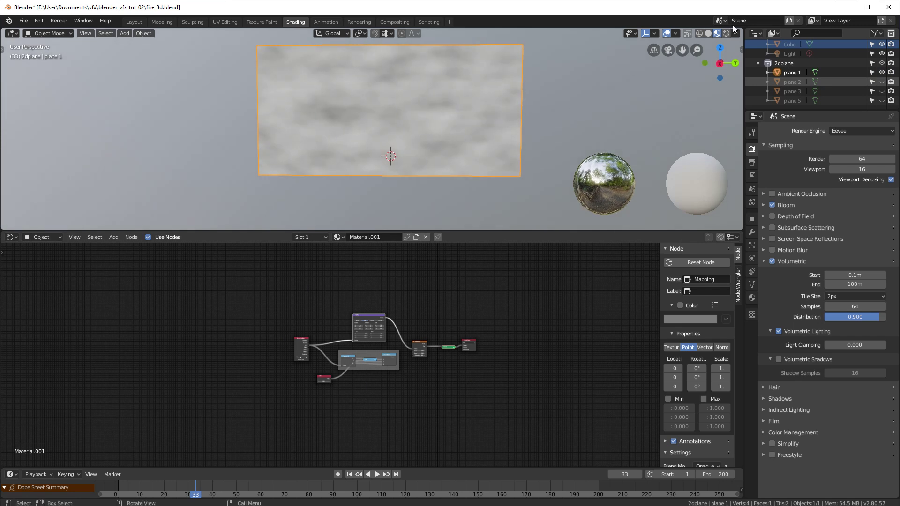
pyautogui.click(727, 33)
pyautogui.press('KP_0')
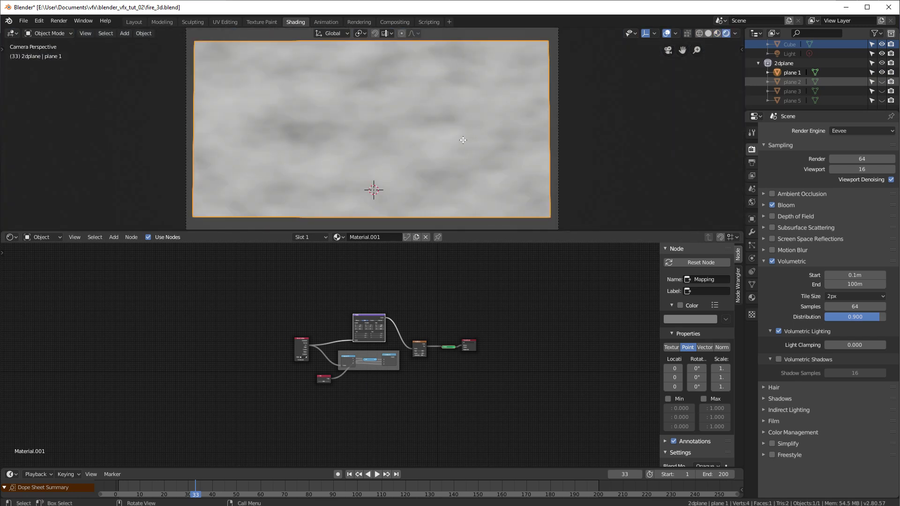
# - Examine the Texture Coordinate, Mapping and Noise Texture nodes in plane 1's material
pyautogui.scroll(5, 386, 349)
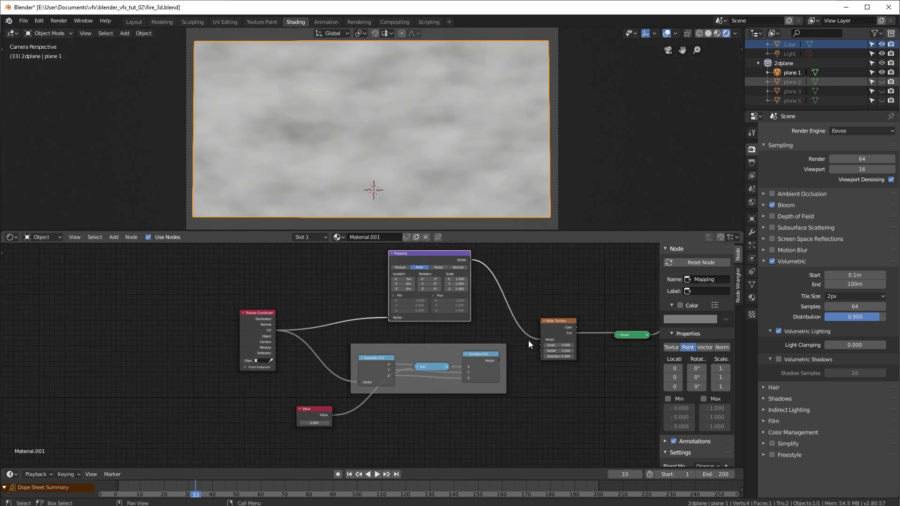
pyautogui.moveTo(574, 309); pyautogui.dragTo(464, 319, button='middle')
pyautogui.scroll(2, 463, 319)
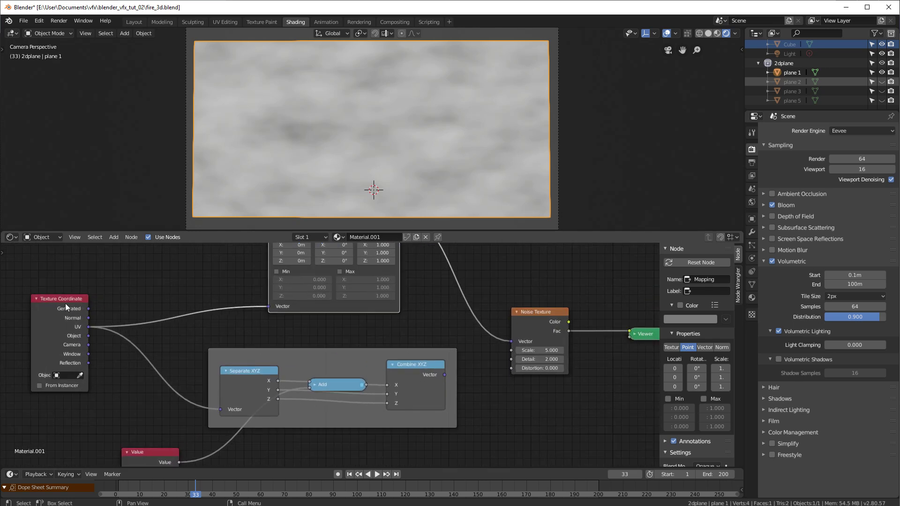
pyautogui.moveTo(66, 307)
pyautogui.mouseDown()
pyautogui.moveTo(59, 314)
pyautogui.moveTo(84, 305)
pyautogui.moveTo(69, 311)
pyautogui.mouseUp()
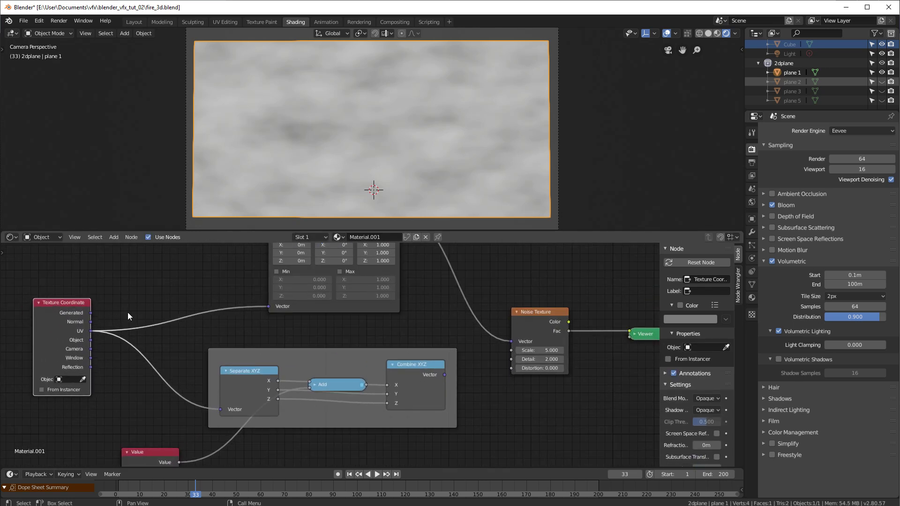
pyautogui.moveTo(470, 278); pyautogui.dragTo(399, 331, button='middle')
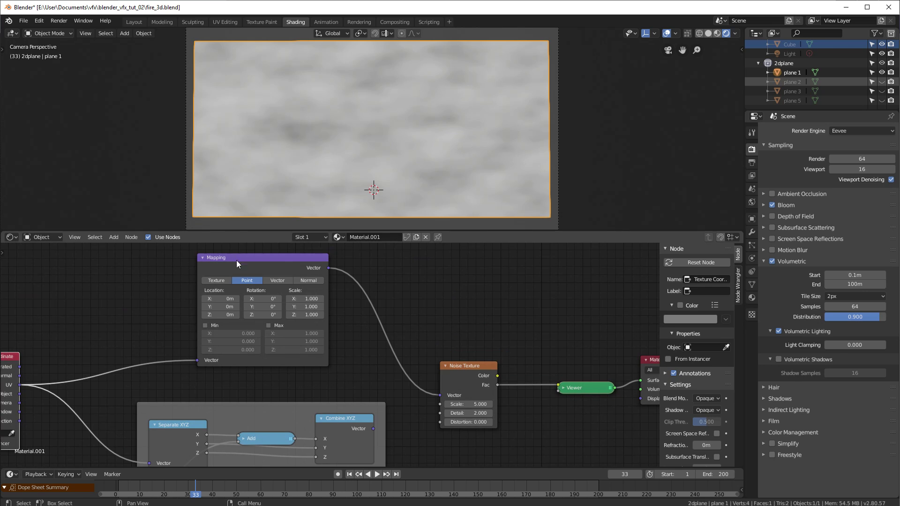
pyautogui.moveTo(508, 331); pyautogui.dragTo(389, 285, button='middle')
pyautogui.moveTo(343, 323)
pyautogui.mouseDown()
pyautogui.moveTo(347, 332)
pyautogui.moveTo(338, 323)
pyautogui.mouseUp()
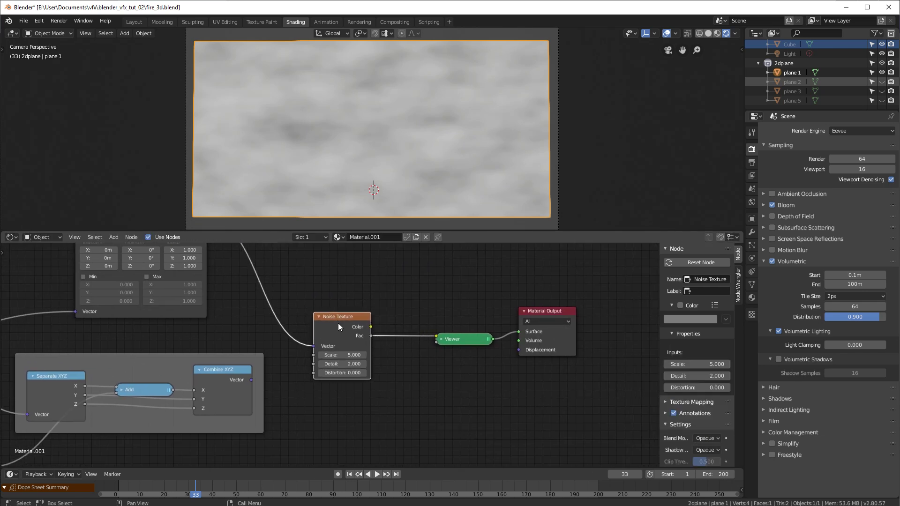
pyautogui.moveTo(199, 304); pyautogui.dragTo(386, 345, button='middle')
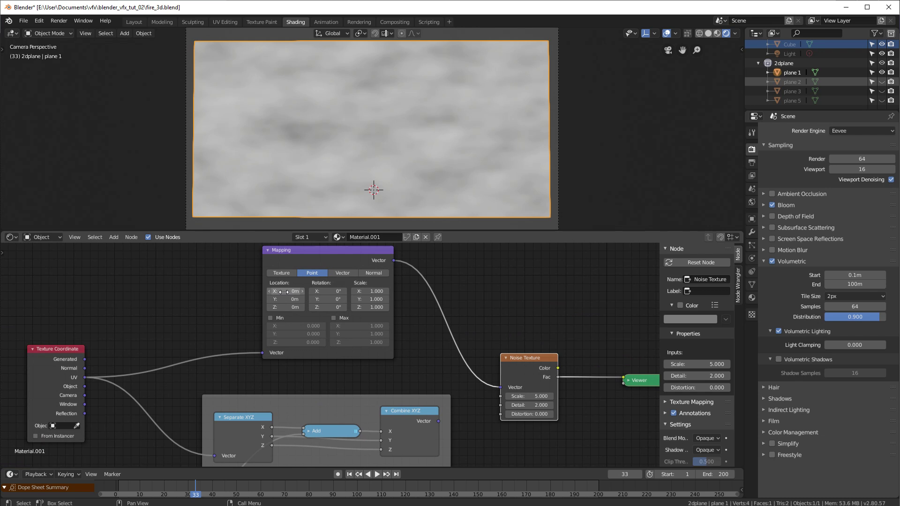
# - Shift the noise on plane 1 by setting the Mapping node's X location to -0.1 m
pyautogui.moveTo(283, 294)
pyautogui.mouseDown()
pyautogui.moveTo(314, 291)
pyautogui.moveTo(282, 291)
pyautogui.mouseUp()
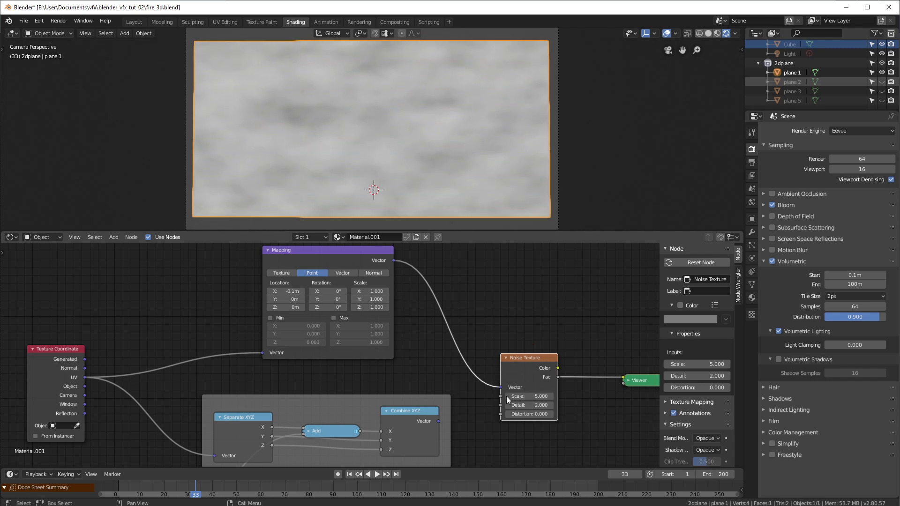
pyautogui.moveTo(313, 385); pyautogui.dragTo(375, 316, button='middle')
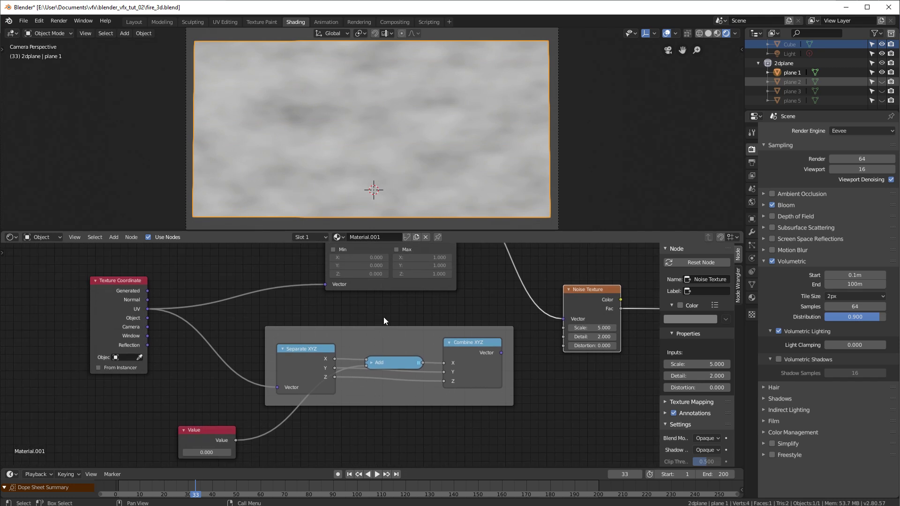
pyautogui.scroll(-2, 383, 318)
pyautogui.moveTo(396, 420); pyautogui.dragTo(384, 352, button='middle')
pyautogui.moveTo(396, 284); pyautogui.dragTo(382, 334, button='middle')
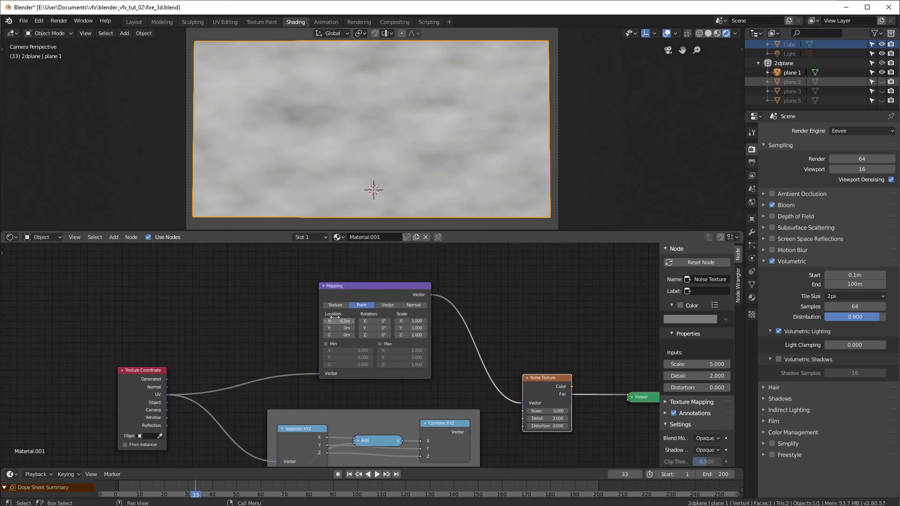
# - Examine the framed Separate XYZ, Add and Combine XYZ nodes and the Value node feeding them
pyautogui.moveTo(365, 461); pyautogui.dragTo(336, 351, button='middle')
pyautogui.scroll(1, 336, 351)
pyautogui.click(249, 320)
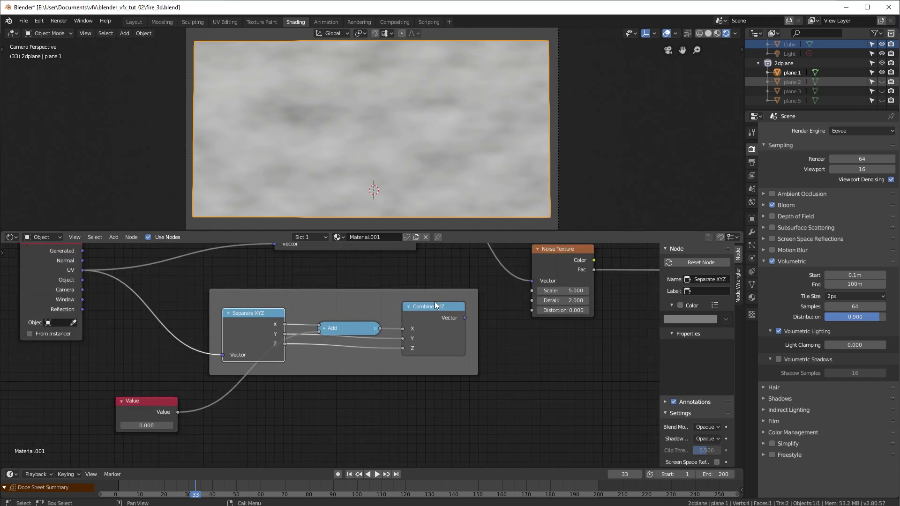
pyautogui.moveTo(359, 328); pyautogui.dragTo(359, 322)
pyautogui.click(323, 323)
pyautogui.click(324, 322)
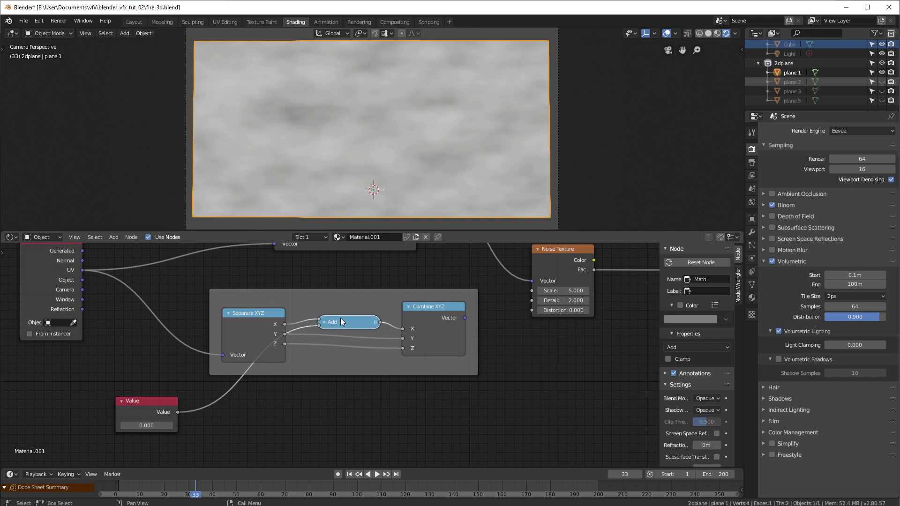
pyautogui.moveTo(278, 414); pyautogui.dragTo(340, 379, button='middle')
pyautogui.moveTo(471, 346); pyautogui.dragTo(352, 419, button='middle')
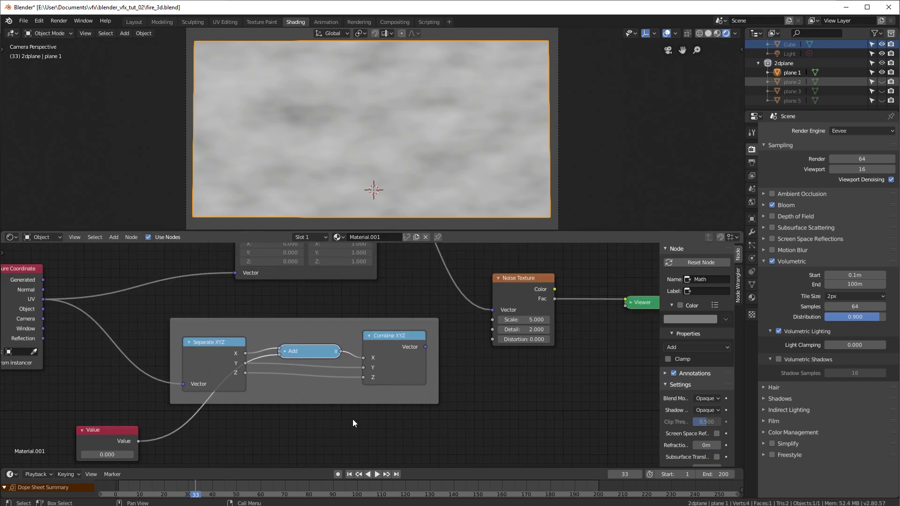
# - Feed the Combine XYZ vector into the Noise Texture's Vector input and set the Value node to 0.480
pyautogui.moveTo(423, 346); pyautogui.dragTo(489, 311)
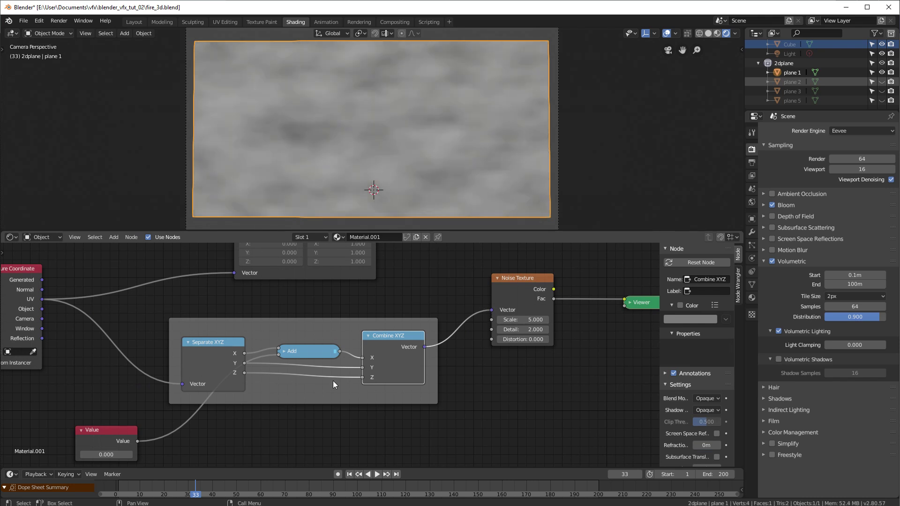
pyautogui.scroll(-1, 282, 391)
pyautogui.moveTo(282, 390); pyautogui.dragTo(426, 337, button='middle')
pyautogui.moveTo(280, 389); pyautogui.dragTo(304, 389)
pyautogui.scroll(-4, 441, 352)
pyautogui.scroll(-1, 440, 352)
pyautogui.moveTo(439, 352); pyautogui.dragTo(339, 378, button='middle')
pyautogui.moveTo(347, 332)
pyautogui.mouseDown()
pyautogui.moveTo(362, 319)
pyautogui.moveTo(341, 332)
pyautogui.moveTo(347, 326)
pyautogui.mouseUp()
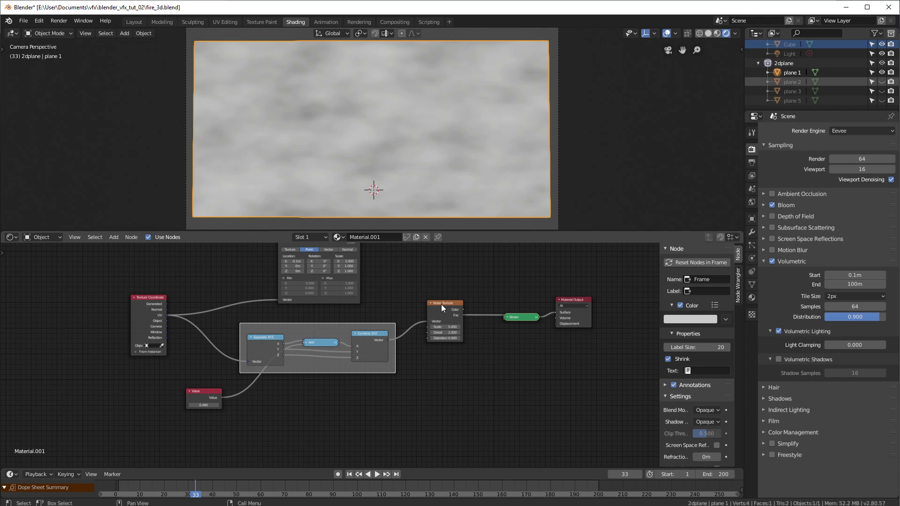
# - Hide plane 1, then show and select plane 2
pyautogui.click(881, 72)
pyautogui.click(881, 82)
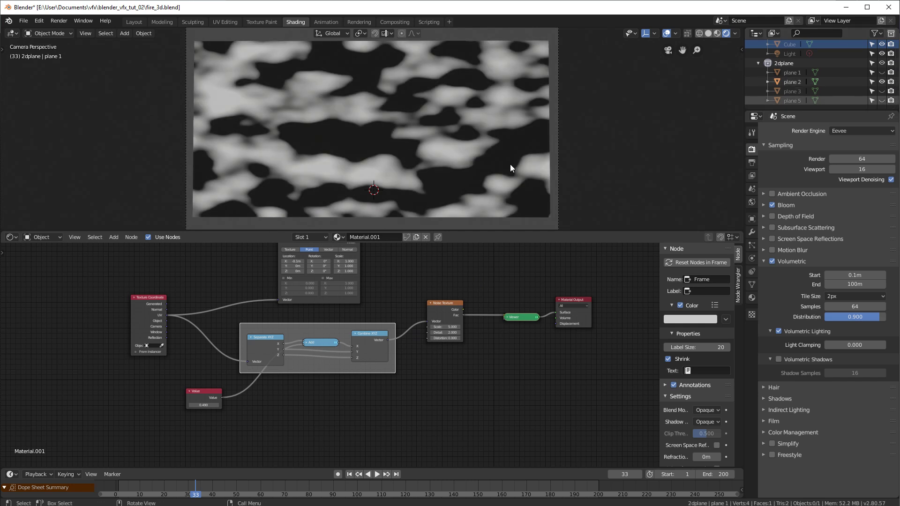
pyautogui.click(394, 102)
# - Review plane 2's Multiply and ColorRamp nodes and preview the Noise Texture with scale 5.000 through the Viewer
pyautogui.moveTo(415, 321); pyautogui.dragTo(324, 304, button='middle')
pyautogui.scroll(2, 466, 376)
pyautogui.moveTo(478, 360); pyautogui.dragTo(433, 339, button='middle')
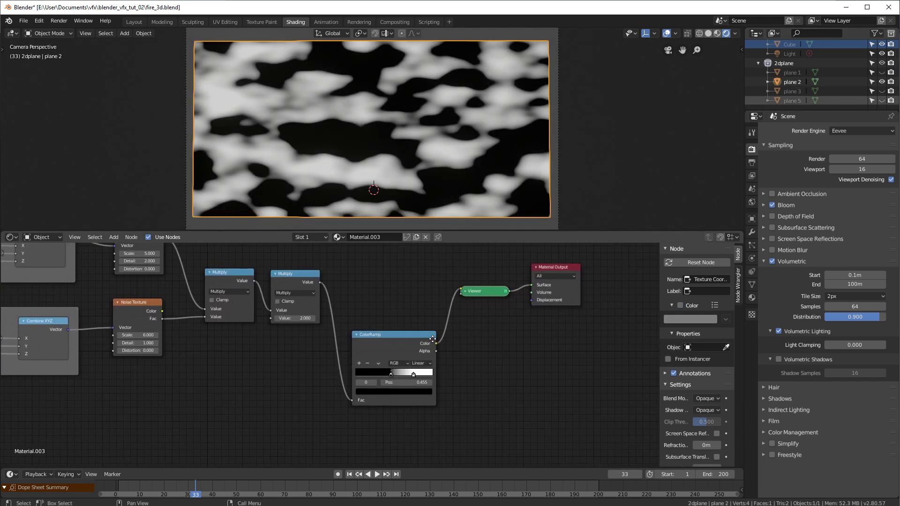
pyautogui.moveTo(363, 312); pyautogui.dragTo(387, 346, button='middle')
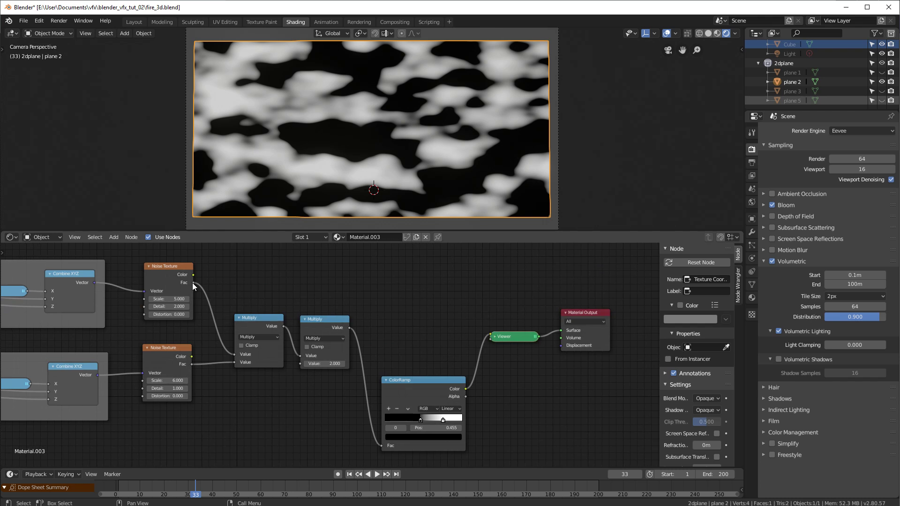
pyautogui.moveTo(192, 283); pyautogui.dragTo(451, 325)
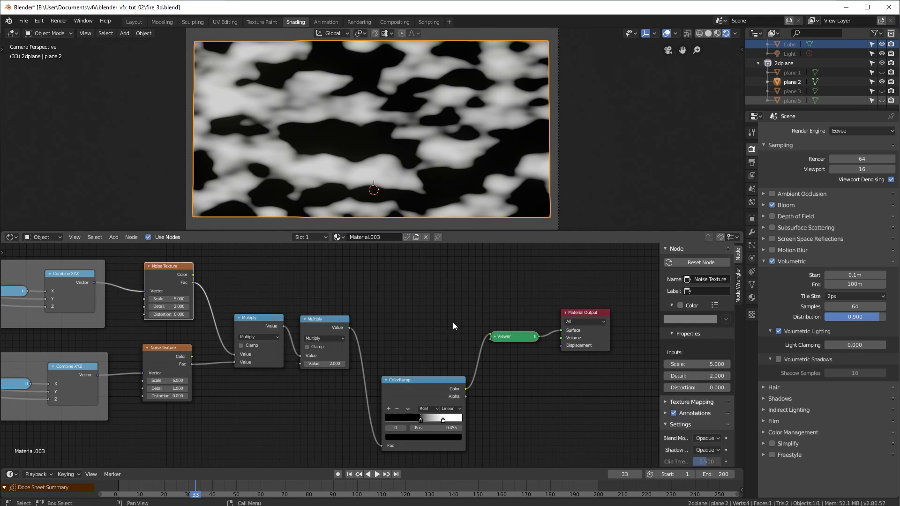
pyautogui.keyDown('ctrl'); pyautogui.keyDown('shift'); pyautogui.click(170, 276); pyautogui.keyUp('shift'); pyautogui.keyUp('ctrl')
pyautogui.keyDown('ctrl'); pyautogui.keyDown('shift'); pyautogui.click(167, 279); pyautogui.keyUp('shift'); pyautogui.keyUp('ctrl')
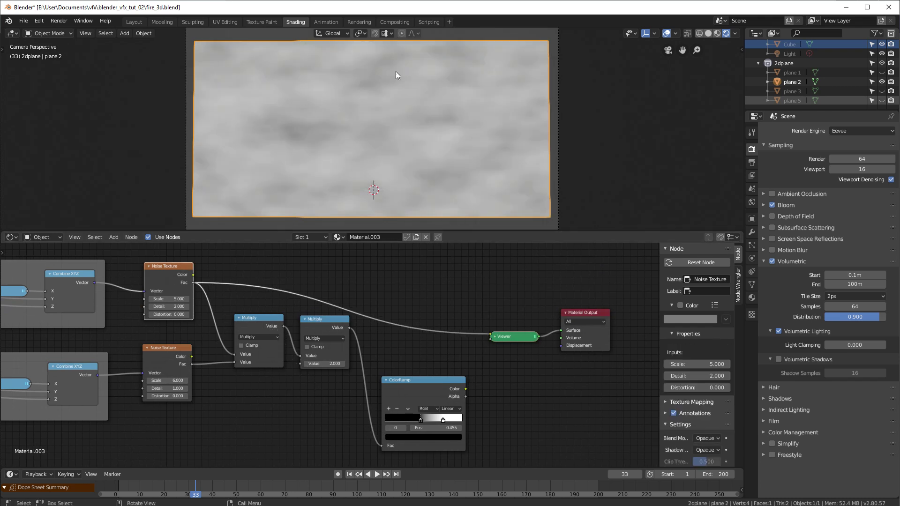
# - Set the Value node in plane 2's material to 0.520 to shift the previewed noise
pyautogui.moveTo(60, 372); pyautogui.dragTo(373, 391, button='middle')
pyautogui.moveTo(141, 345); pyautogui.dragTo(381, 353, button='middle')
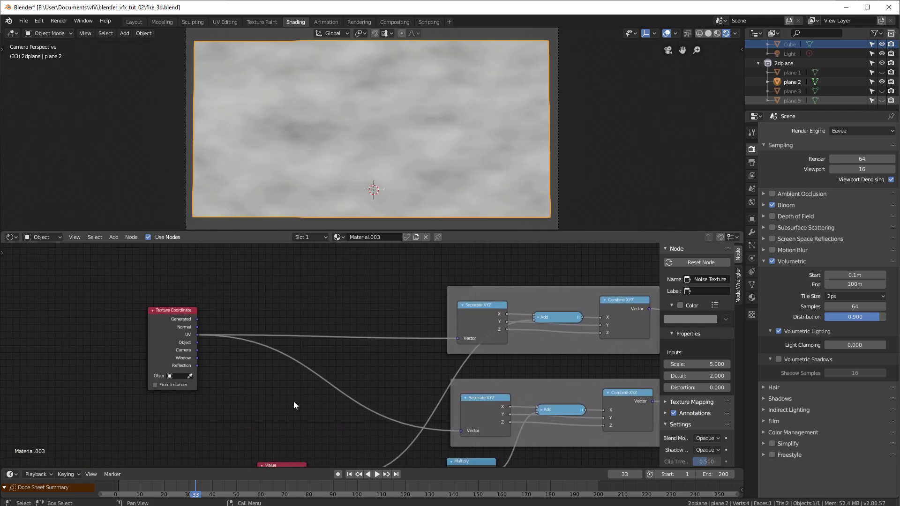
pyautogui.moveTo(477, 355); pyautogui.dragTo(354, 308, button='middle')
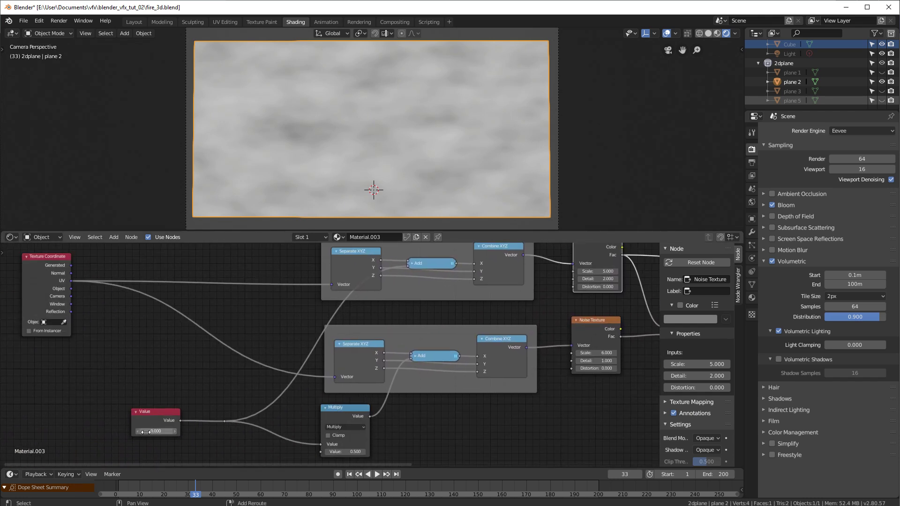
pyautogui.moveTo(146, 431); pyautogui.dragTo(174, 432)
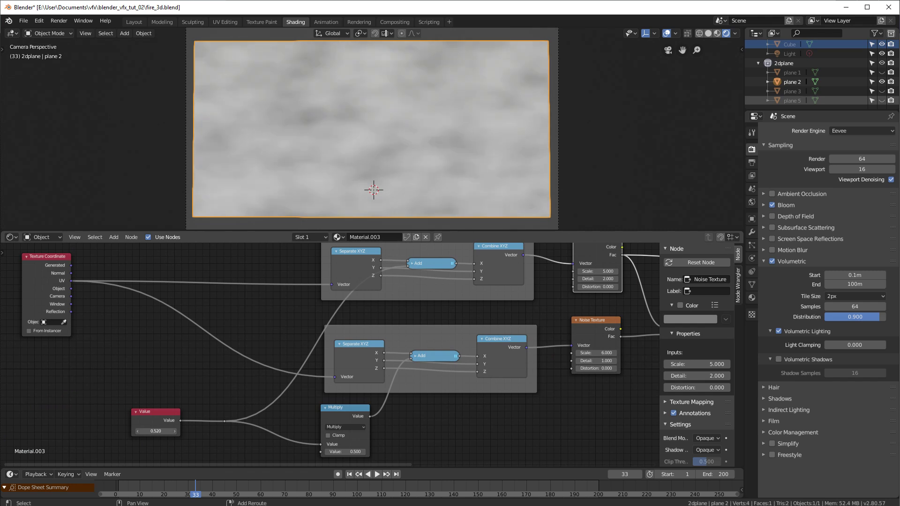
# - Connect the Fac output of the Noise Texture with scale 5.000 to the ColorRamp and preview the ColorRamp
pyautogui.scroll(-4, 368, 311)
pyautogui.moveTo(370, 309); pyautogui.dragTo(277, 375, button='middle')
pyautogui.moveTo(370, 334)
pyautogui.mouseDown()
pyautogui.moveTo(478, 347)
pyautogui.moveTo(373, 340)
pyautogui.mouseUp()
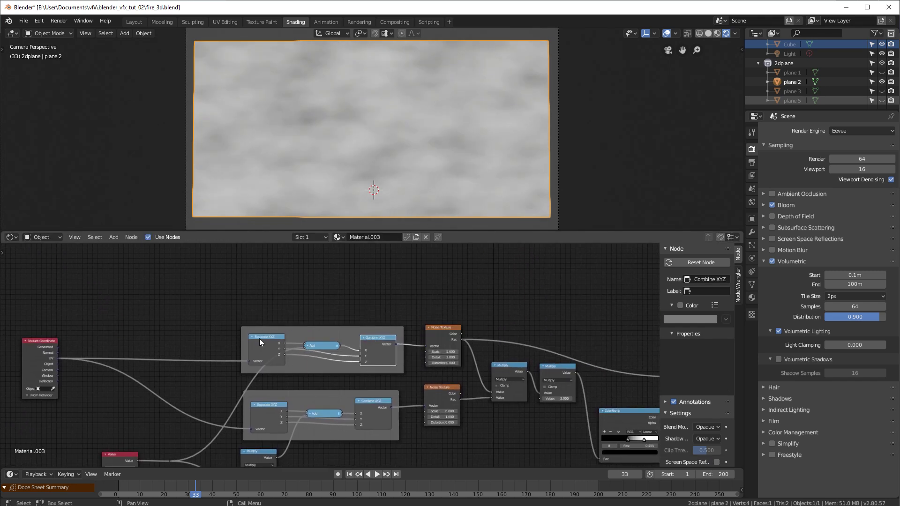
pyautogui.moveTo(586, 342); pyautogui.dragTo(345, 313, button='middle')
pyautogui.scroll(4, 397, 364)
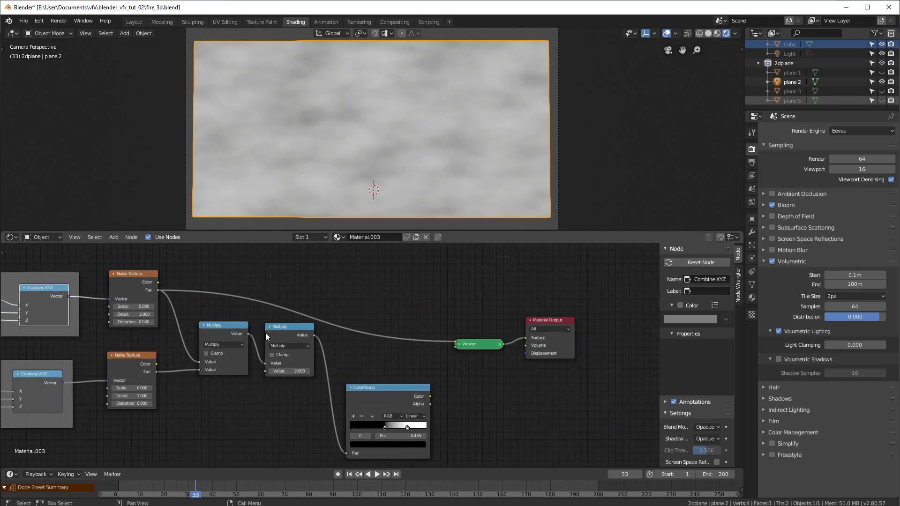
pyautogui.moveTo(157, 291); pyautogui.dragTo(347, 452)
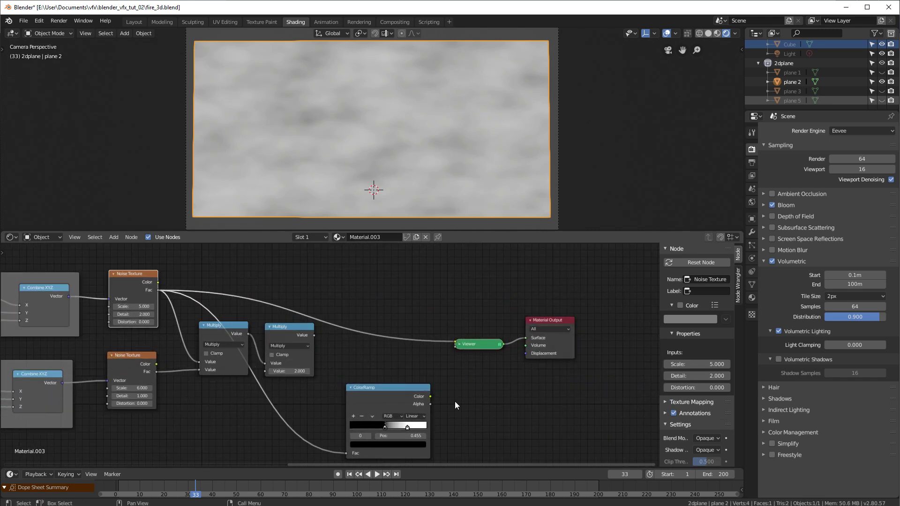
pyautogui.keyDown('ctrl'); pyautogui.keyDown('shift'); pyautogui.click(395, 394); pyautogui.keyUp('shift'); pyautogui.keyUp('ctrl')
# - Set the Value node to 0.920 to shift the color-ramped noise on plane 2
pyautogui.moveTo(263, 381); pyautogui.dragTo(438, 358, button='middle')
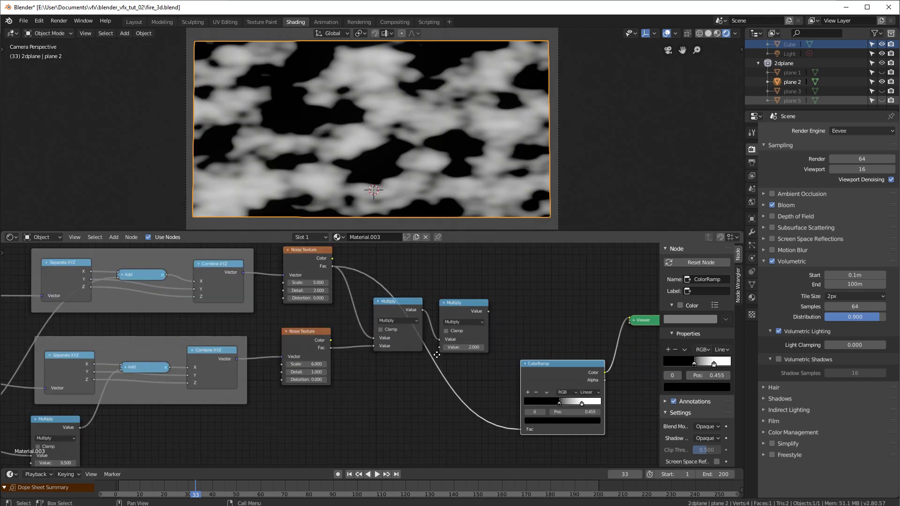
pyautogui.moveTo(155, 395); pyautogui.dragTo(514, 320, button='middle')
pyautogui.moveTo(222, 368)
pyautogui.keyDown('shift'); pyautogui.mouseDown()
pyautogui.moveTo(269, 368)
pyautogui.moveTo(207, 368)
pyautogui.moveTo(228, 368)
pyautogui.mouseUp(); pyautogui.keyUp('shift')
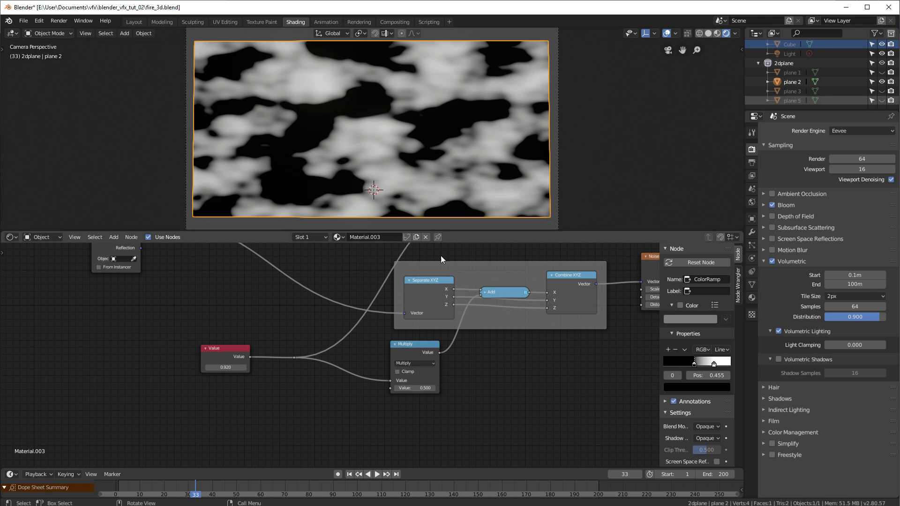
# - Examine the second offset branch with its framed XYZ nodes and the Noise Texture with scale 6.000
pyautogui.scroll(-4, 525, 364)
pyautogui.moveTo(530, 358); pyautogui.dragTo(369, 406, button='middle')
pyautogui.scroll(2, 445, 378)
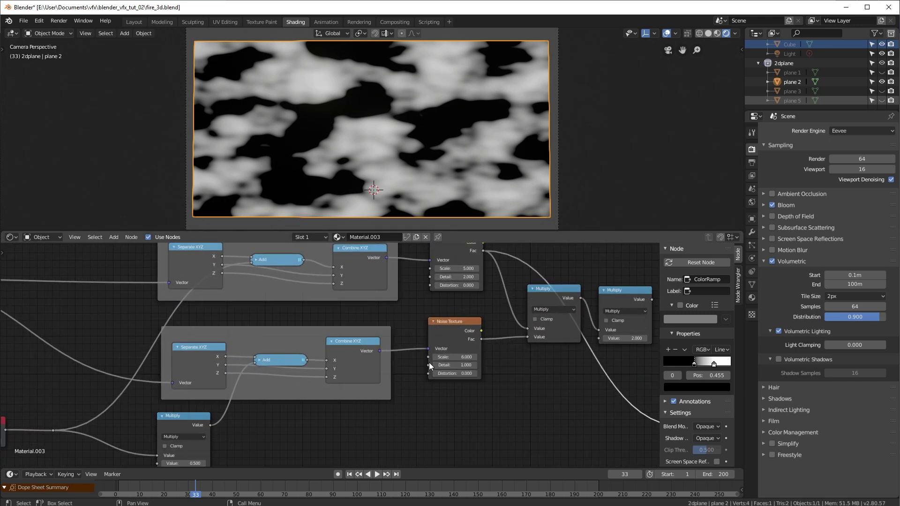
pyautogui.moveTo(419, 306); pyautogui.dragTo(388, 333, button='middle')
pyautogui.moveTo(353, 360); pyautogui.dragTo(352, 357)
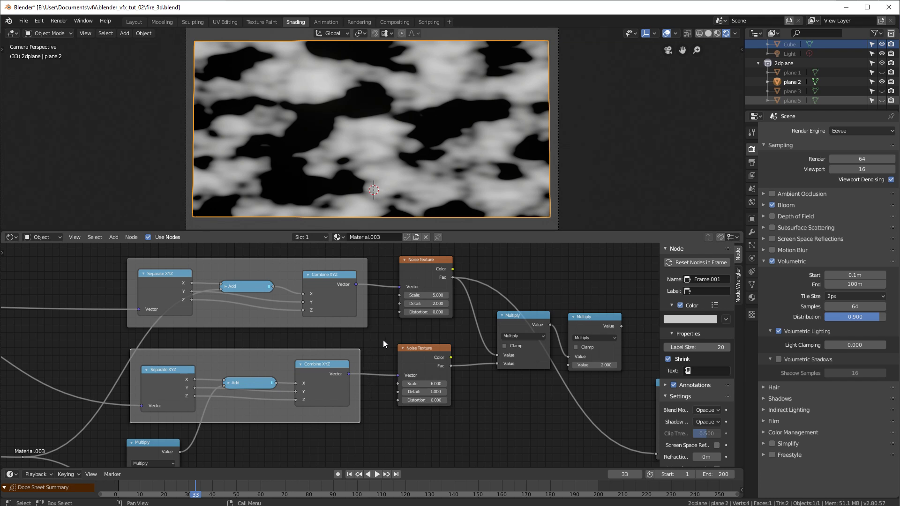
# - Move the two Noise Texture nodes slightly apart and preview the Noise Texture with scale 6.000 on plane 2
pyautogui.moveTo(453, 338); pyautogui.dragTo(415, 344, button='middle')
pyautogui.scroll(-2, 422, 338)
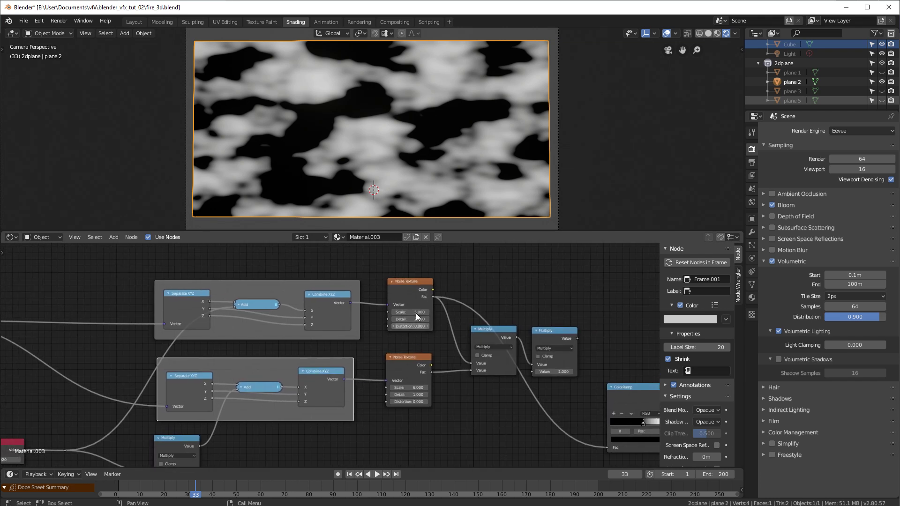
pyautogui.moveTo(409, 282); pyautogui.dragTo(402, 277)
pyautogui.moveTo(406, 363)
pyautogui.mouseDown()
pyautogui.moveTo(395, 373)
pyautogui.moveTo(404, 367)
pyautogui.mouseUp()
pyautogui.keyDown('ctrl'); pyautogui.keyDown('shift'); pyautogui.click(403, 371); pyautogui.keyUp('shift'); pyautogui.keyUp('ctrl')
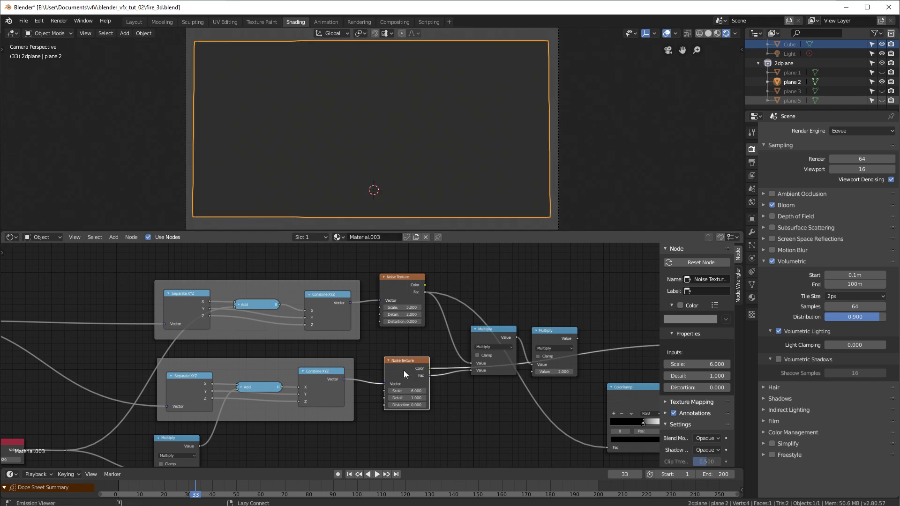
pyautogui.moveTo(462, 410); pyautogui.dragTo(355, 402, button='middle')
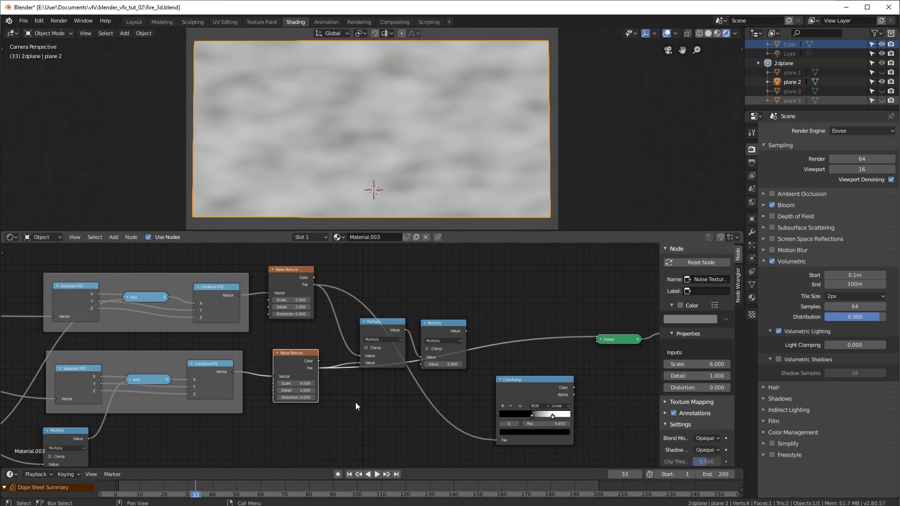
# - Nudge both Multiply nodes after the noise textures and preview the first, followed by the second with value 2.000
pyautogui.click(386, 323)
pyautogui.moveTo(387, 322); pyautogui.dragTo(382, 318)
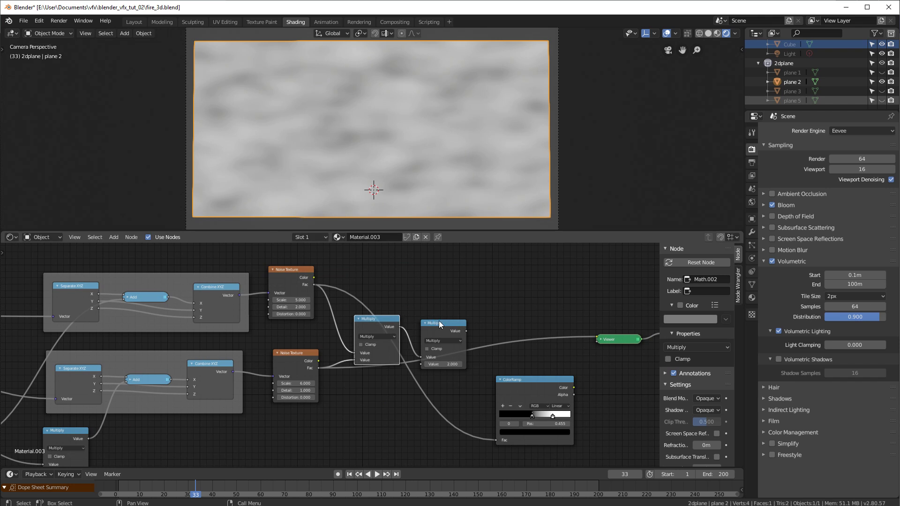
pyautogui.moveTo(440, 324)
pyautogui.mouseDown()
pyautogui.moveTo(447, 301)
pyautogui.moveTo(439, 318)
pyautogui.mouseUp()
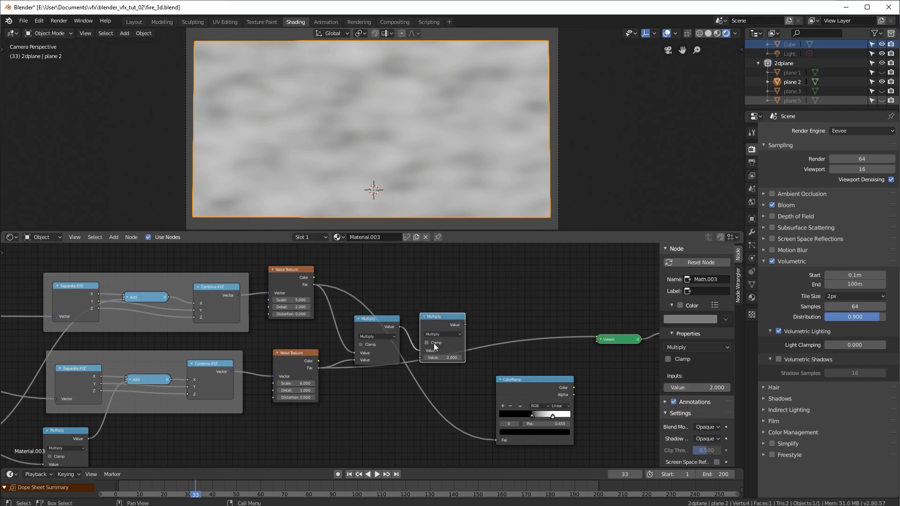
pyautogui.keyDown('ctrl'); pyautogui.keyDown('shift'); pyautogui.click(368, 321); pyautogui.keyUp('shift'); pyautogui.keyUp('ctrl')
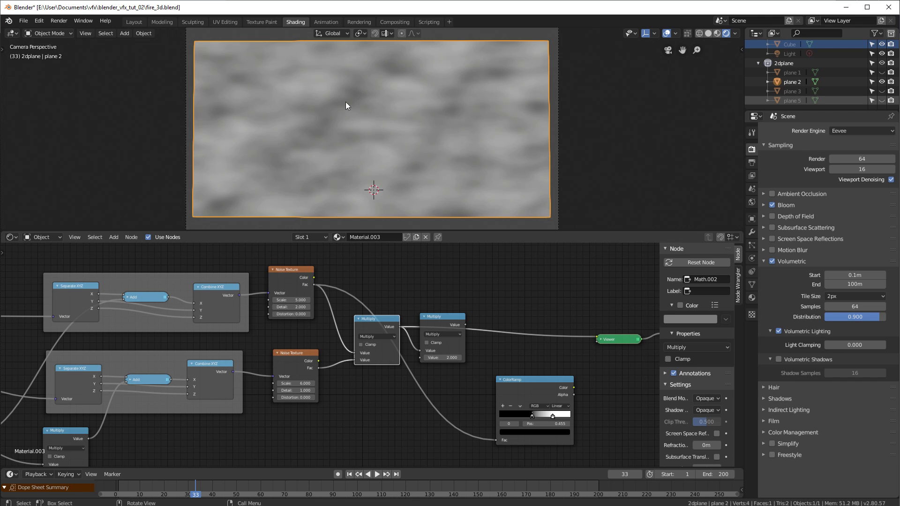
pyautogui.keyDown('ctrl'); pyautogui.keyDown('shift'); pyautogui.click(441, 324); pyautogui.keyUp('shift'); pyautogui.keyUp('ctrl')
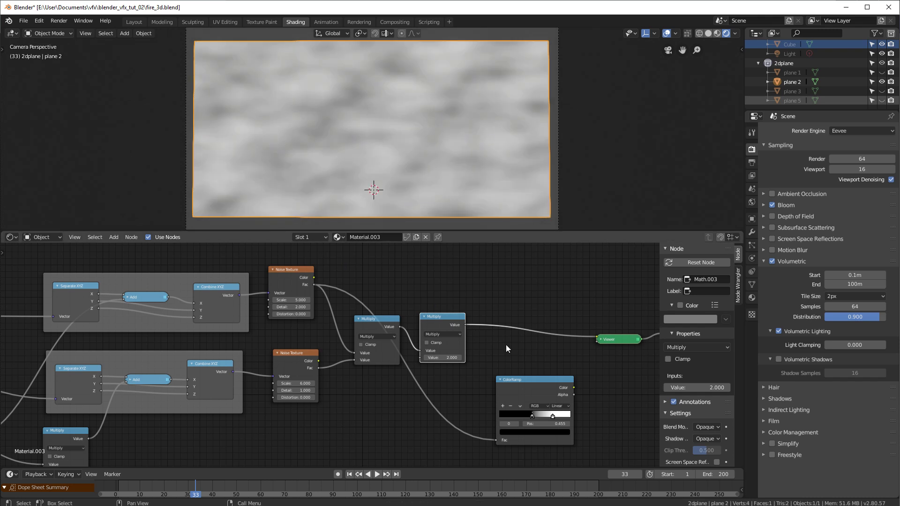
# - Connect the second Multiply node's Value output to the ColorRamp's Fac input and preview the ColorRamp
pyautogui.moveTo(505, 344); pyautogui.dragTo(424, 311, button='middle')
pyautogui.moveTo(387, 288); pyautogui.dragTo(418, 405)
pyautogui.keyDown('ctrl'); pyautogui.keyDown('shift'); pyautogui.click(453, 354); pyautogui.keyUp('shift'); pyautogui.keyUp('ctrl')
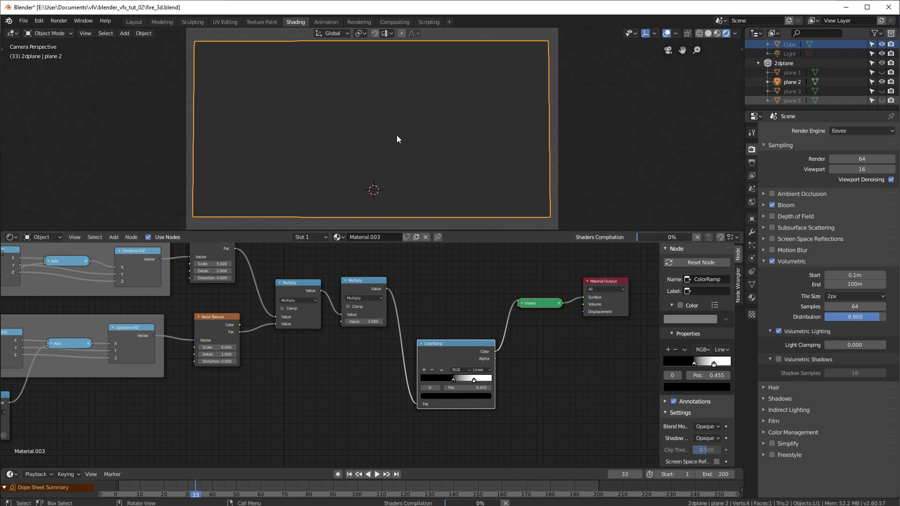
# - Examine the two offset branches, their Noise Textures, and the Multiply node scaling the Value for the second branch
pyautogui.moveTo(37, 372); pyautogui.dragTo(304, 375, button='middle')
pyautogui.moveTo(221, 326); pyautogui.dragTo(341, 336, button='middle')
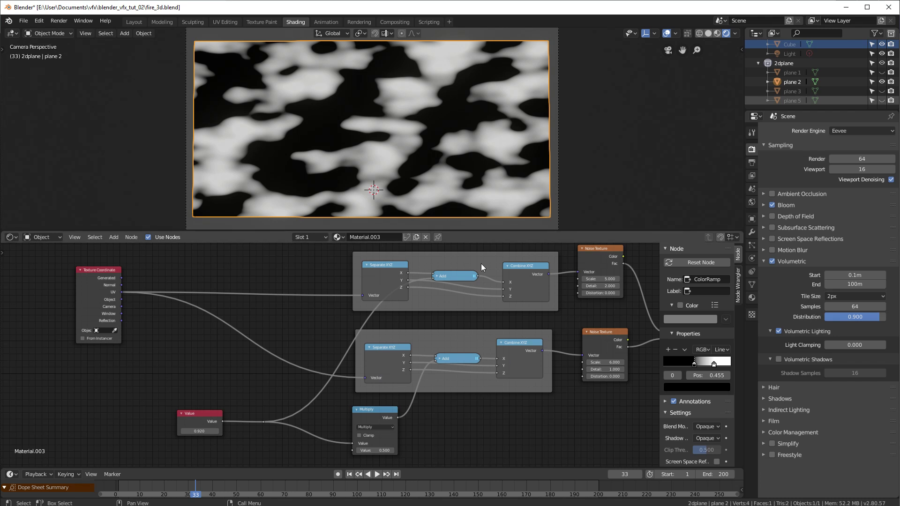
pyautogui.moveTo(455, 407); pyautogui.dragTo(328, 397, button='middle')
pyautogui.moveTo(502, 289); pyautogui.dragTo(445, 331, button='middle')
pyautogui.click(422, 287)
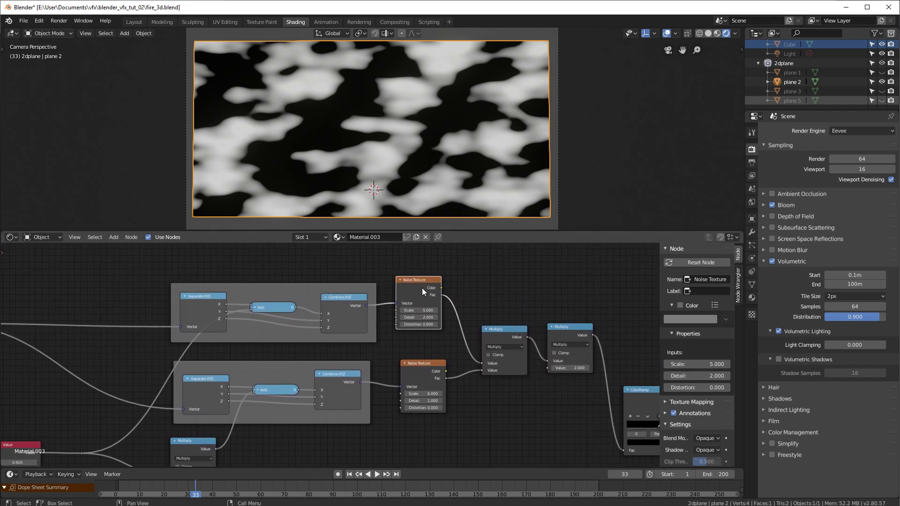
pyautogui.click(427, 371)
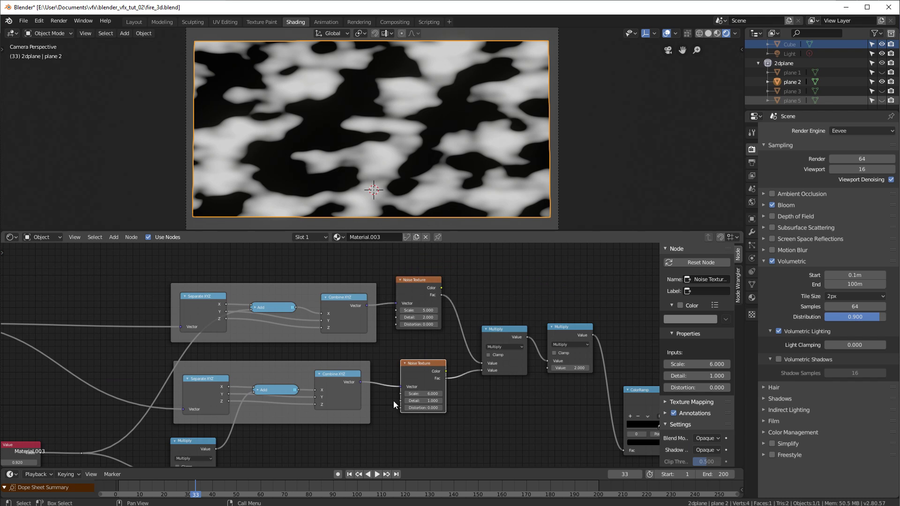
pyautogui.moveTo(376, 411); pyautogui.dragTo(489, 320, button='middle')
pyautogui.moveTo(338, 376); pyautogui.dragTo(379, 366, button='middle')
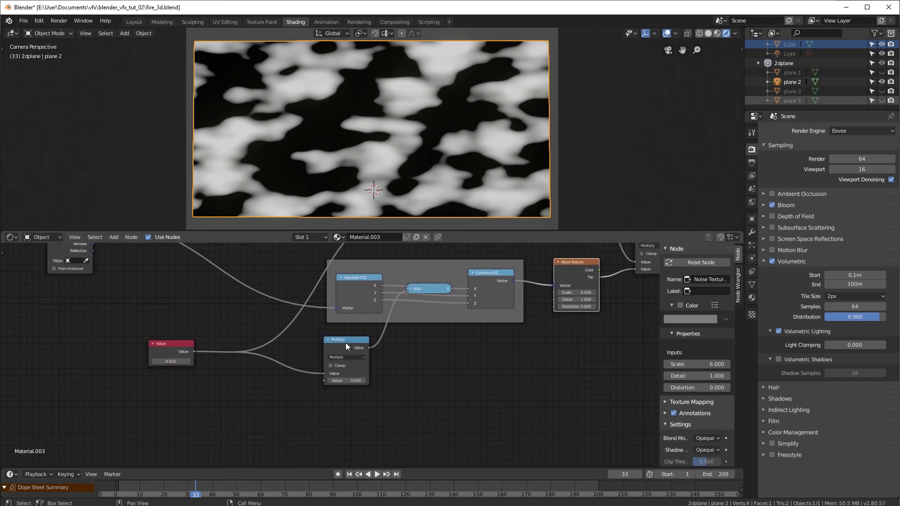
pyautogui.moveTo(346, 347); pyautogui.dragTo(346, 338)
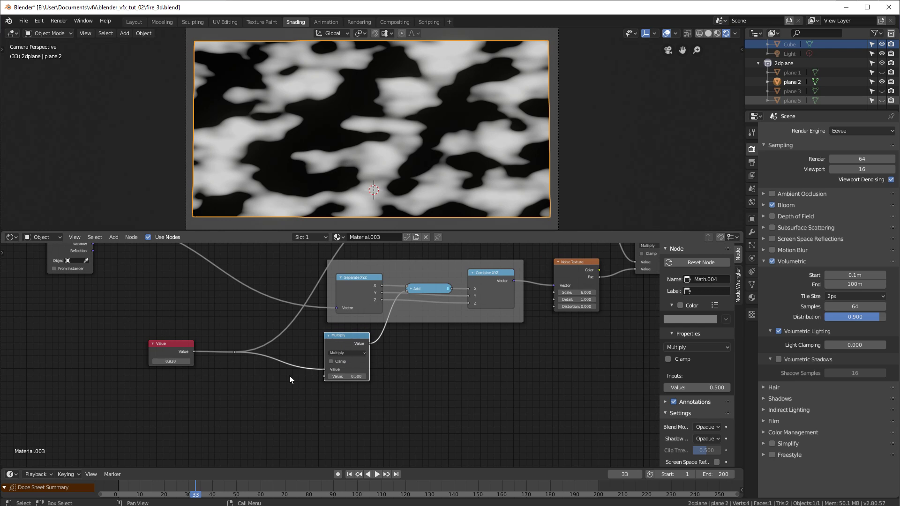
pyautogui.scroll(1, 385, 370)
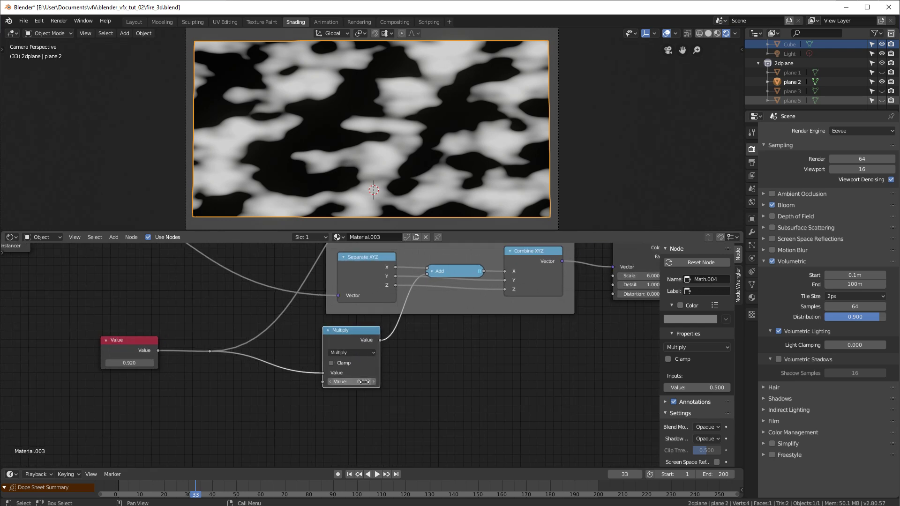
pyautogui.scroll(-1, 371, 393)
pyautogui.scroll(-1, 434, 307)
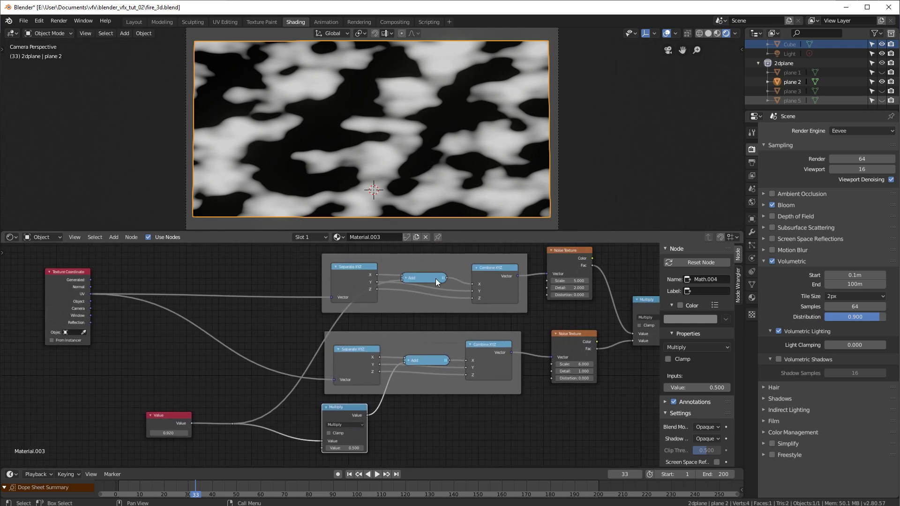
# - Vary the Value node's number several times to scroll the two multiplied noises at different speeds on plane 2
pyautogui.scroll(1, 288, 395)
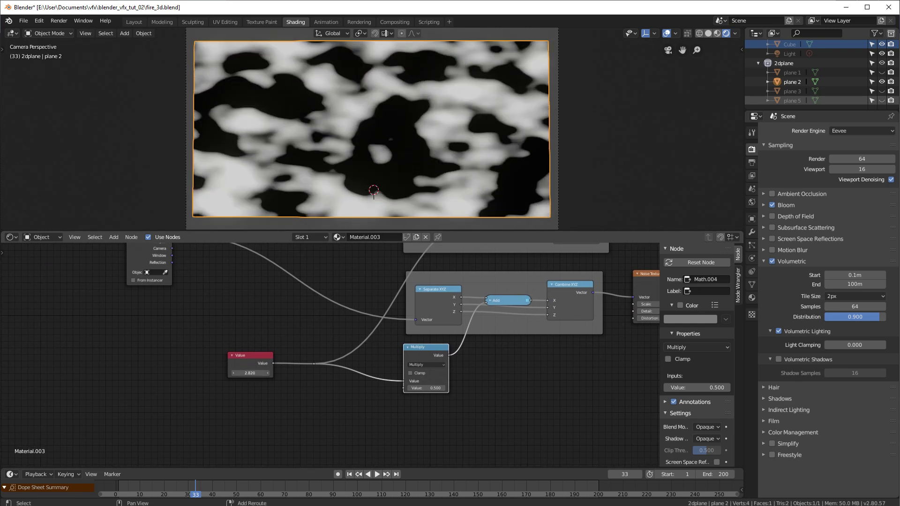
pyautogui.moveTo(249, 373); pyautogui.dragTo(251, 373)
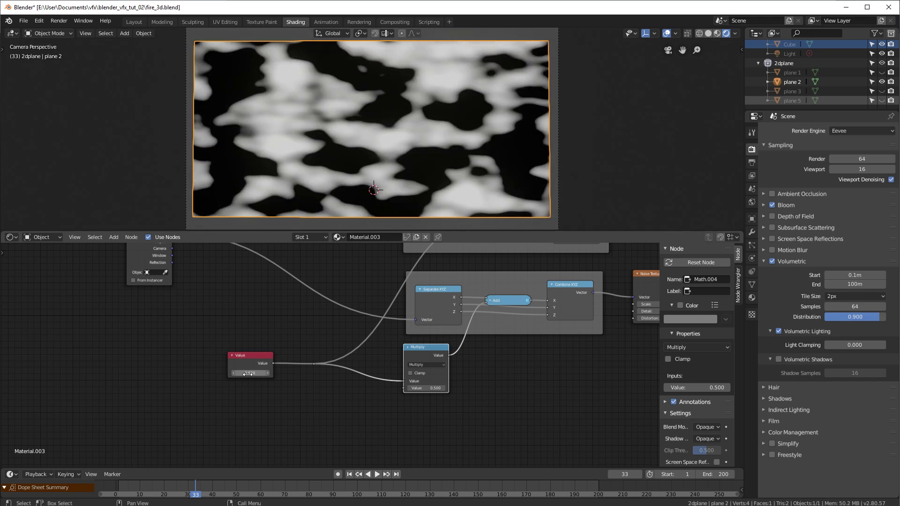
pyautogui.scroll(-5, 375, 284)
pyautogui.moveTo(373, 284); pyautogui.dragTo(354, 313, button='middle')
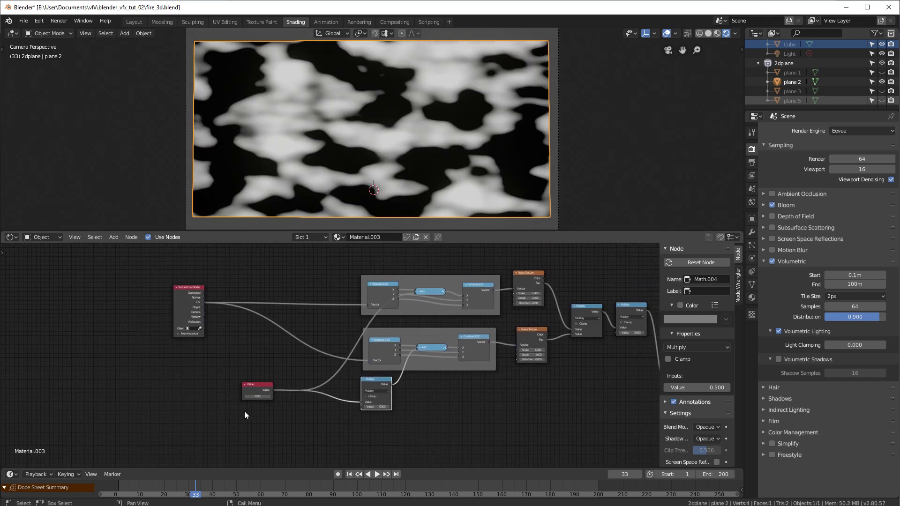
pyautogui.moveTo(253, 397); pyautogui.dragTo(261, 397)
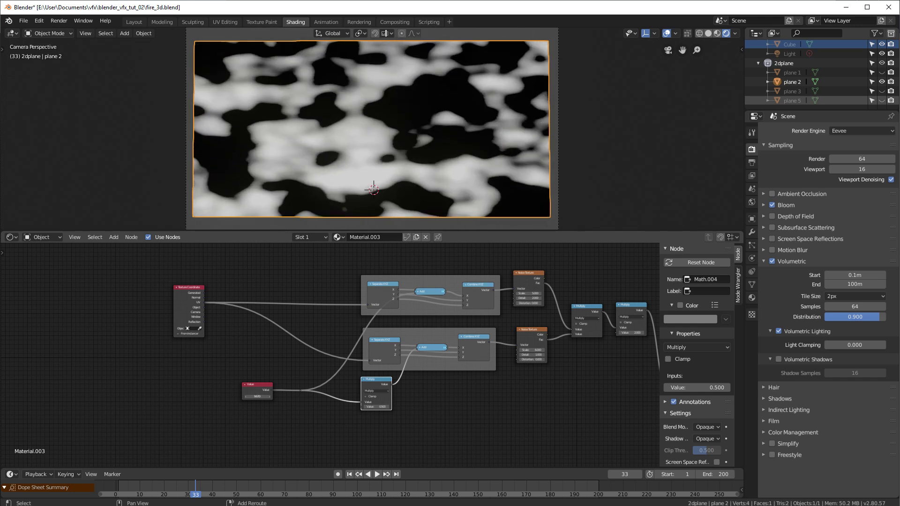
pyautogui.moveTo(257, 397); pyautogui.dragTo(129, 396)
# - Nudge the second Multiply node and move the ColorRamp up into line between it and the Viewer
pyautogui.moveTo(497, 359); pyautogui.dragTo(321, 379, button='middle')
pyautogui.scroll(-2, 325, 305)
pyautogui.moveTo(349, 327)
pyautogui.mouseDown(button='middle')
pyautogui.moveTo(350, 296)
pyautogui.moveTo(353, 336)
pyautogui.mouseUp(button='middle')
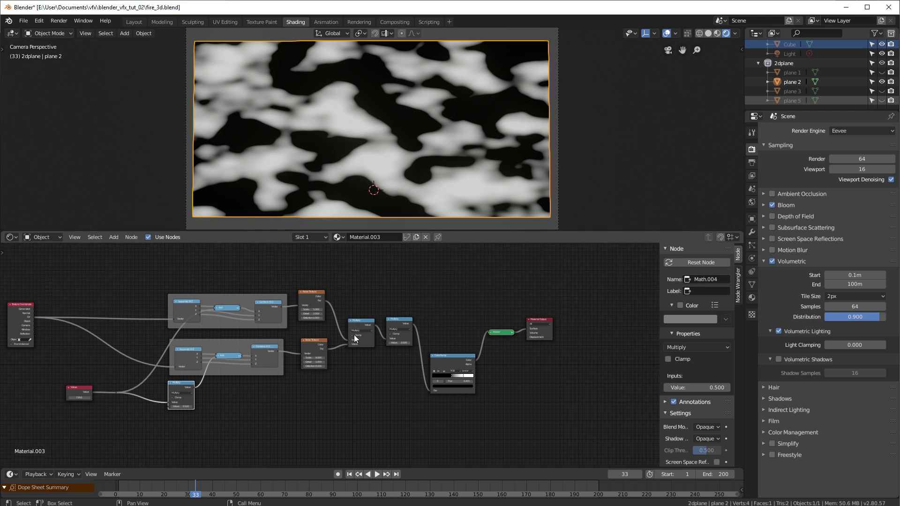
pyautogui.moveTo(394, 327); pyautogui.dragTo(390, 326)
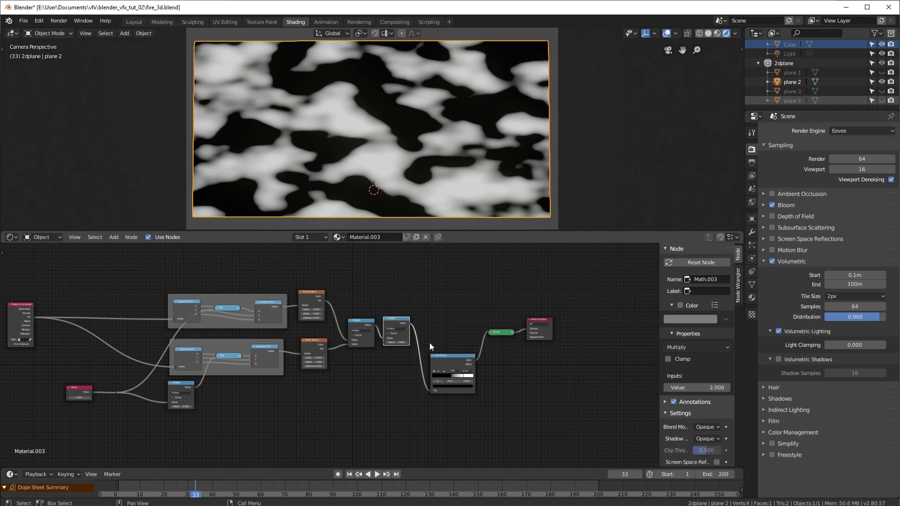
pyautogui.moveTo(447, 313); pyautogui.dragTo(375, 295, button='middle')
pyautogui.moveTo(389, 338); pyautogui.dragTo(386, 299)
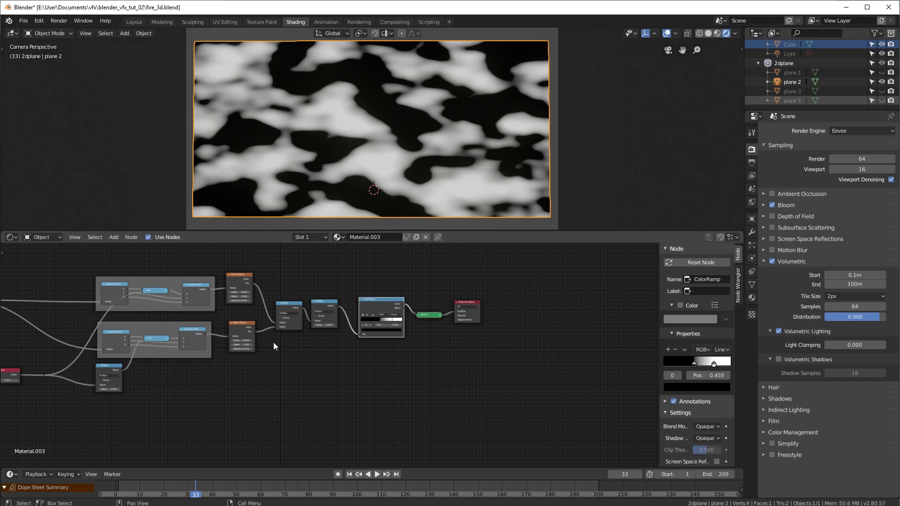
pyautogui.moveTo(275, 347); pyautogui.dragTo(394, 353, button='middle')
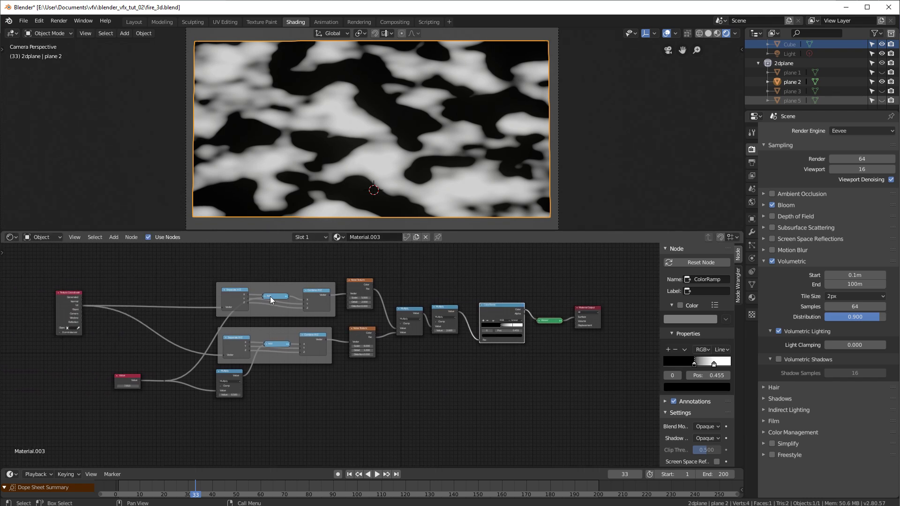
# - Hide plane 2, show plane 3 and select it to bring up its material nodes
pyautogui.click(881, 81)
pyautogui.click(881, 91)
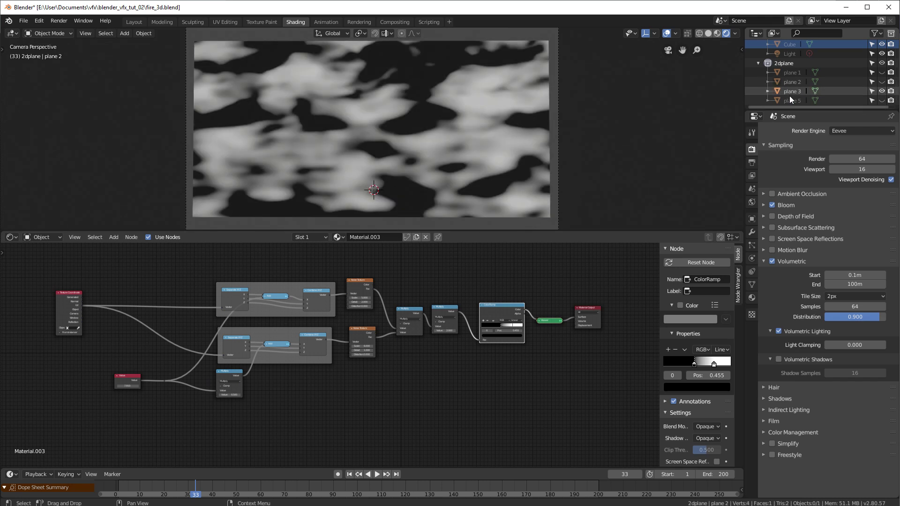
pyautogui.click(792, 93)
# - Set the Value node in plane 3's material to 8.450 to shift the distorted noise
pyautogui.moveTo(273, 324); pyautogui.dragTo(436, 327, button='middle')
pyautogui.moveTo(288, 339); pyautogui.dragTo(377, 336, button='middle')
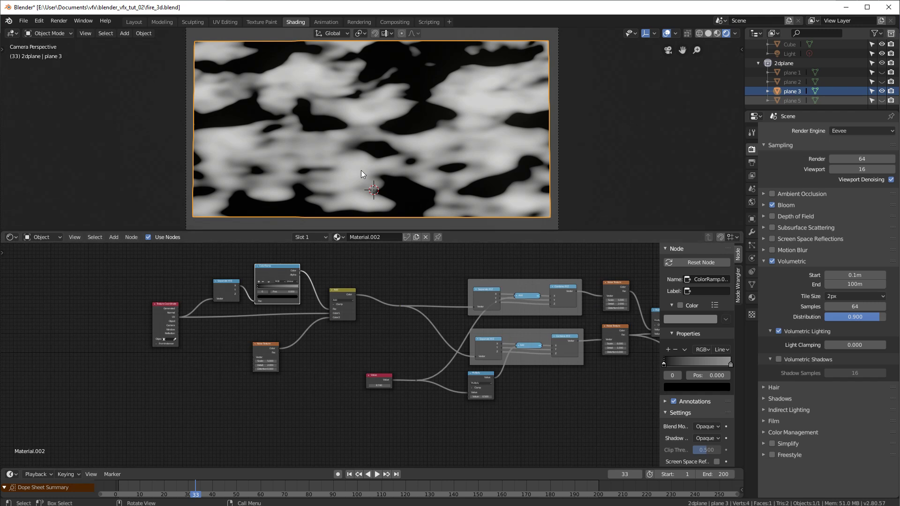
pyautogui.moveTo(404, 367)
pyautogui.keyDown('ctrl'); pyautogui.mouseDown(button='middle')
pyautogui.moveTo(455, 357)
pyautogui.moveTo(410, 351)
pyautogui.mouseUp(button='middle'); pyautogui.keyUp('ctrl')
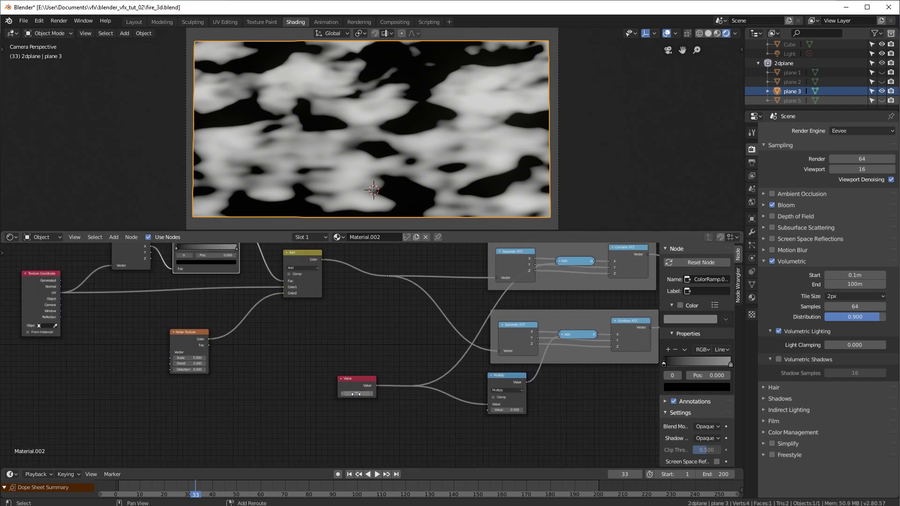
pyautogui.moveTo(358, 394)
pyautogui.mouseDown()
pyautogui.moveTo(409, 394)
pyautogui.moveTo(344, 394)
pyautogui.mouseUp()
# - Move the unmapped Noise Texture closer to the Add mix node, just below the ColorRamp
pyautogui.scroll(-4, 366, 293)
pyautogui.moveTo(364, 287); pyautogui.dragTo(355, 300, button='middle')
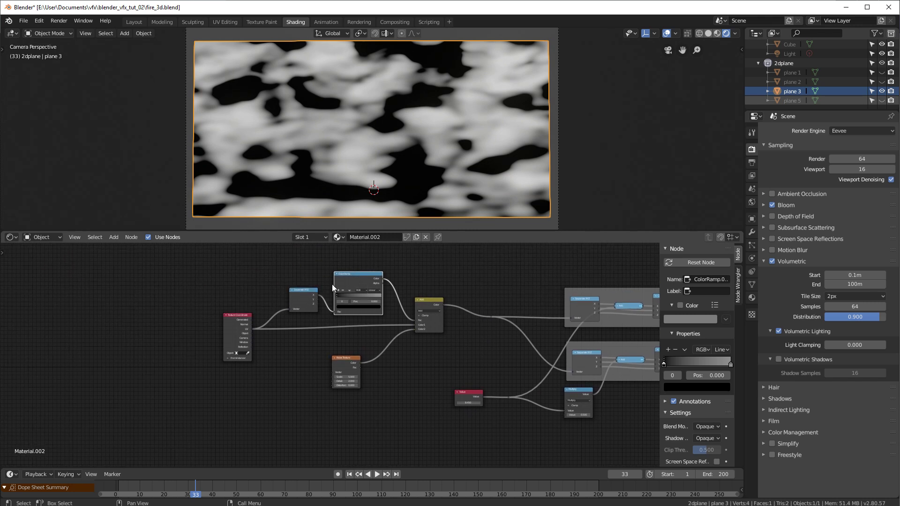
pyautogui.scroll(7, 382, 348)
pyautogui.moveTo(403, 341); pyautogui.dragTo(366, 354, button='middle')
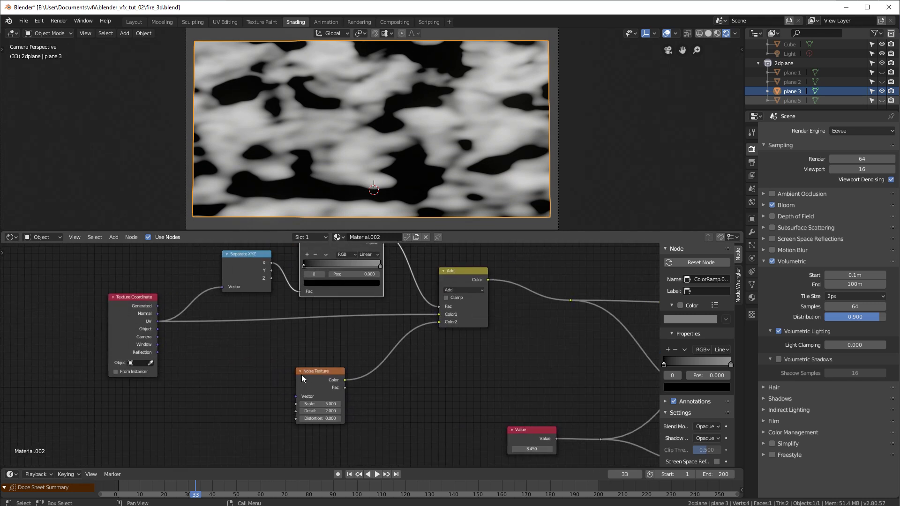
pyautogui.moveTo(309, 377); pyautogui.dragTo(330, 348)
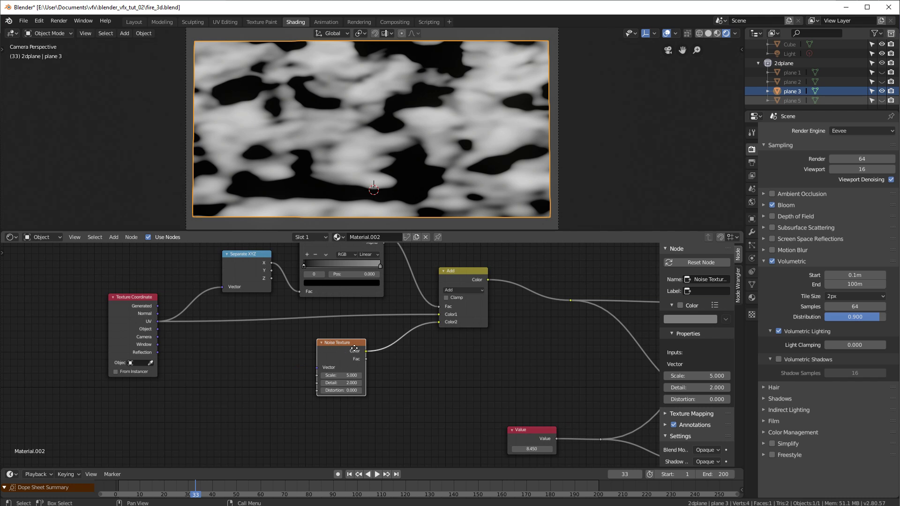
pyautogui.moveTo(341, 350); pyautogui.dragTo(363, 351)
pyautogui.moveTo(473, 360); pyautogui.dragTo(456, 391, button='middle')
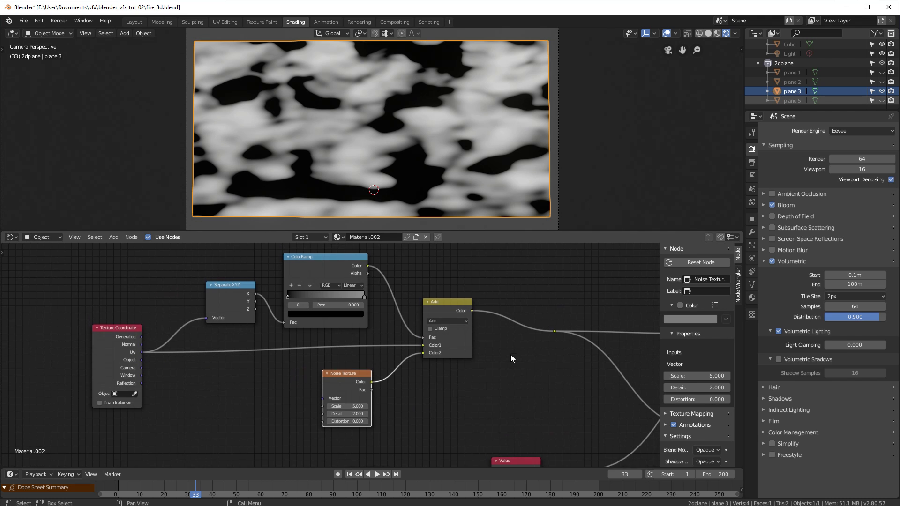
# - Preview the Add mix node's output on plane 3, followed by the Texture Coordinate node's UV output
pyautogui.scroll(-2, 510, 354)
pyautogui.moveTo(509, 352); pyautogui.dragTo(409, 338, button='middle')
pyautogui.keyDown('ctrl'); pyautogui.keyDown('shift'); pyautogui.click(327, 309); pyautogui.keyUp('shift'); pyautogui.keyUp('ctrl')
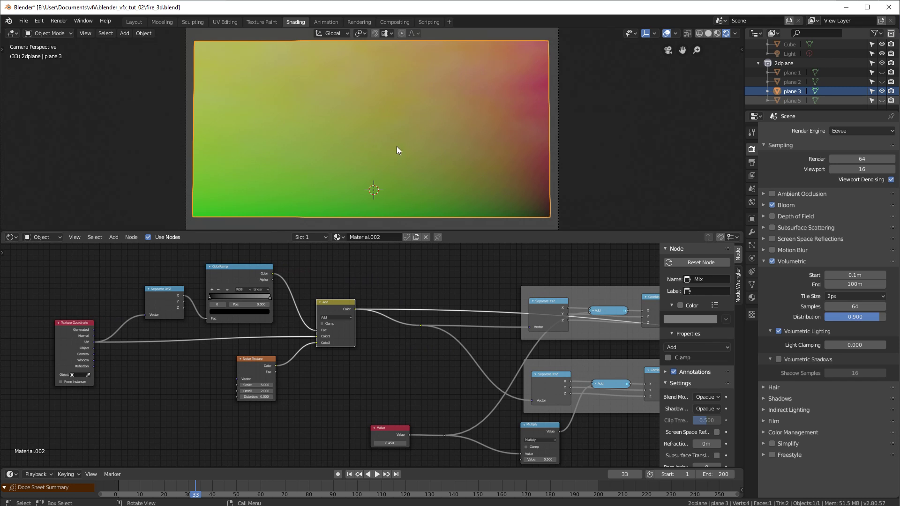
pyautogui.keyDown('ctrl'); pyautogui.keyDown('shift'); pyautogui.click(71, 334); pyautogui.keyUp('shift'); pyautogui.keyUp('ctrl')
pyautogui.keyDown('ctrl'); pyautogui.keyDown('shift'); pyautogui.click(71, 333); pyautogui.keyUp('shift'); pyautogui.keyUp('ctrl')
pyautogui.keyDown('ctrl'); pyautogui.keyDown('shift'); pyautogui.click(71, 333); pyautogui.keyUp('shift'); pyautogui.keyUp('ctrl')
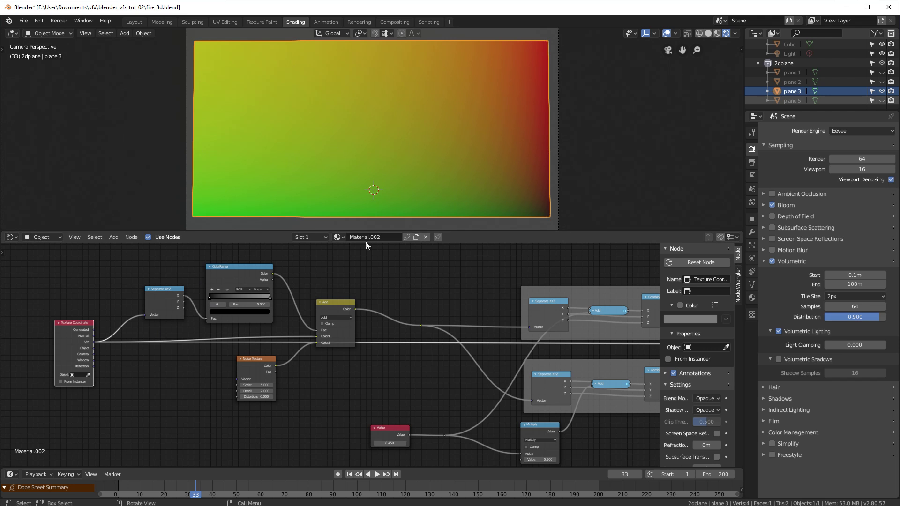
# - Reposition the ColorRamp midway between the Separate XYZ node and the Add mix node
pyautogui.scroll(3, 370, 281)
pyautogui.moveTo(391, 273); pyautogui.dragTo(394, 332, button='middle')
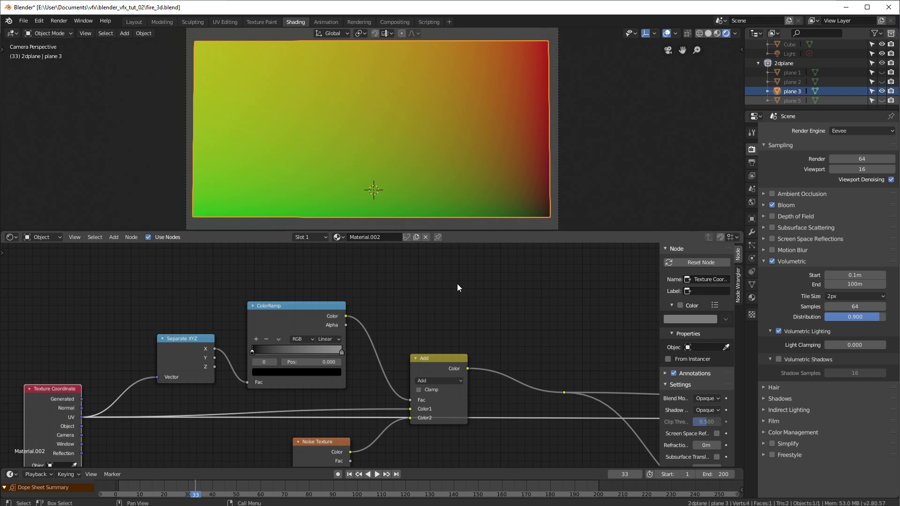
pyautogui.moveTo(300, 314); pyautogui.dragTo(332, 313)
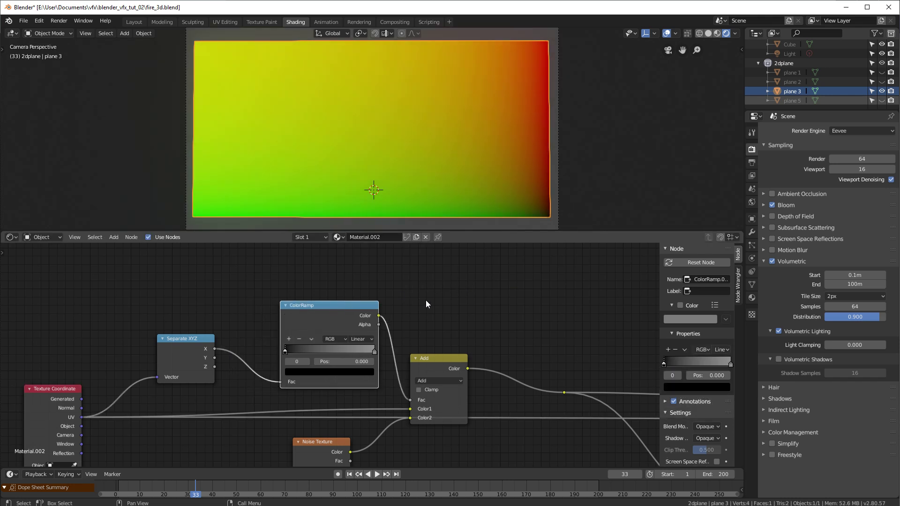
pyautogui.moveTo(316, 308); pyautogui.dragTo(301, 308)
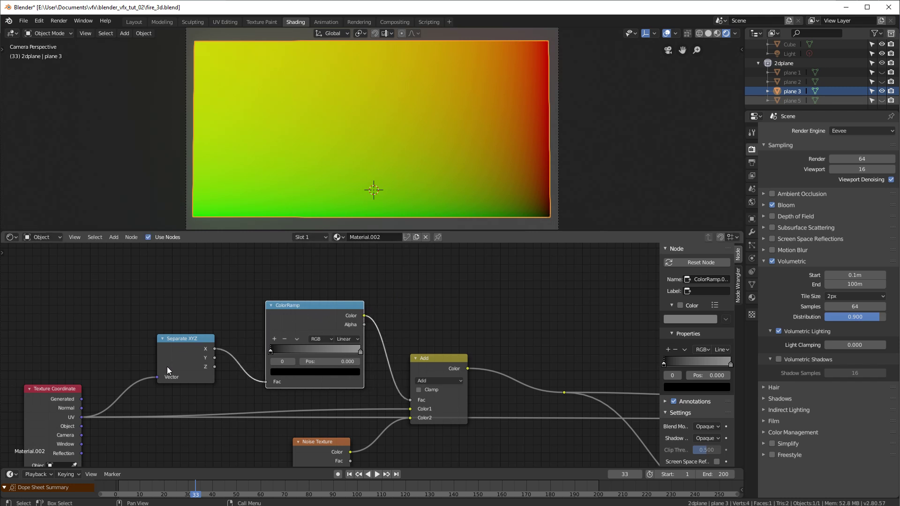
# - Preview the Separate XYZ node's X and Y outputs on plane 3, followed by the connected ColorRamp's output
pyautogui.moveTo(182, 340); pyautogui.dragTo(178, 340)
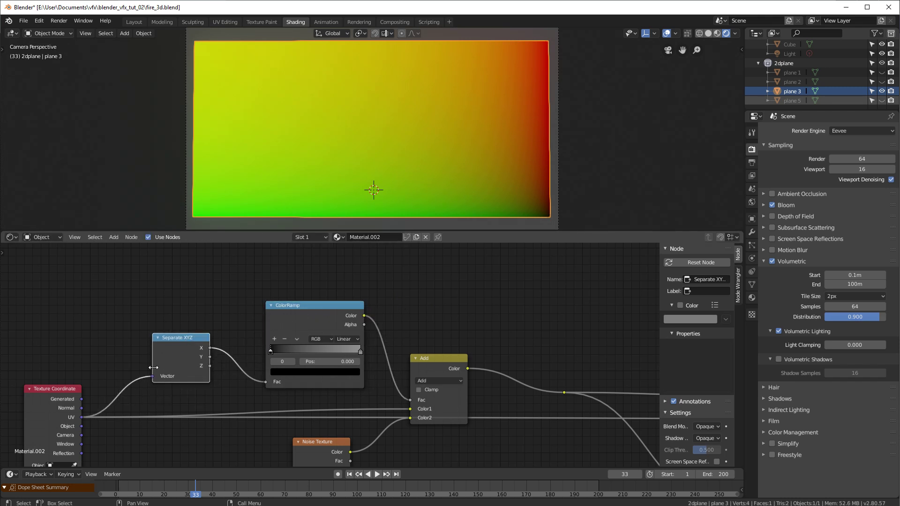
pyautogui.keyDown('ctrl'); pyautogui.keyDown('shift'); pyautogui.click(181, 344); pyautogui.keyUp('shift'); pyautogui.keyUp('ctrl')
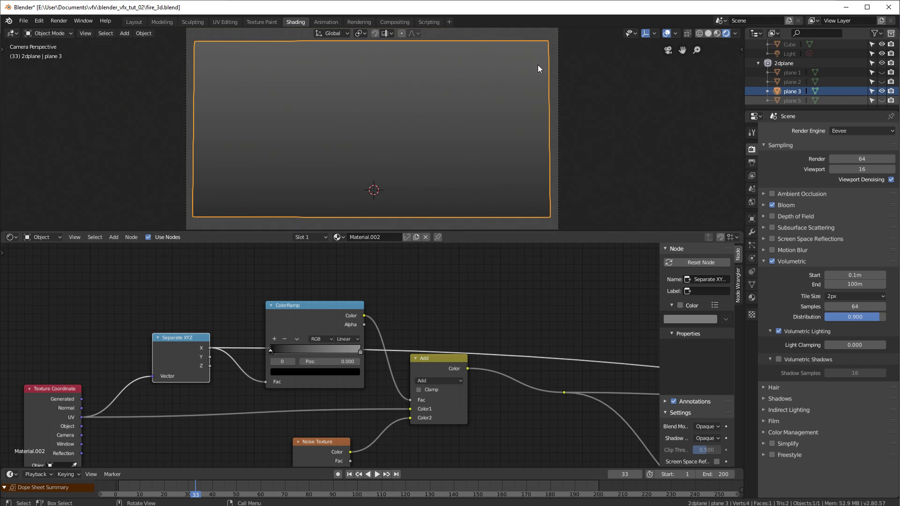
pyautogui.keyDown('ctrl'); pyautogui.keyDown('shift'); pyautogui.click(187, 359); pyautogui.keyUp('shift'); pyautogui.keyUp('ctrl')
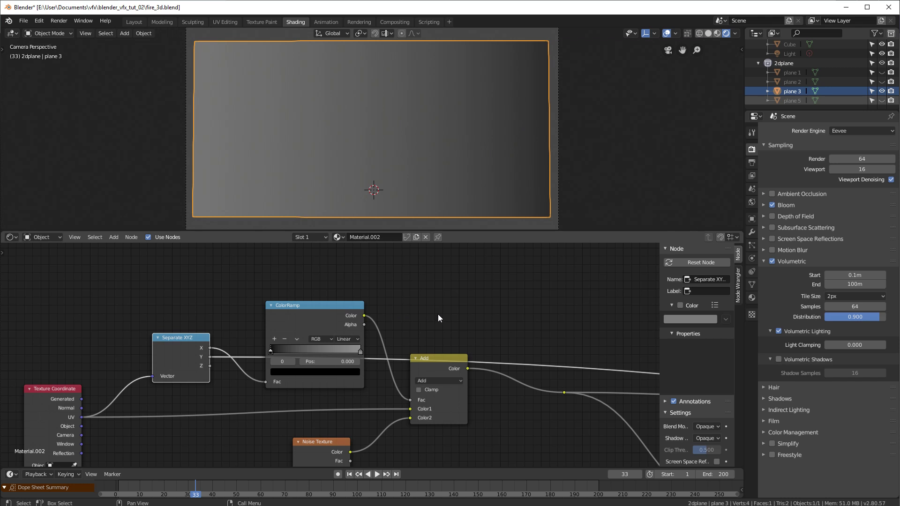
pyautogui.moveTo(441, 302); pyautogui.dragTo(465, 285, button='middle')
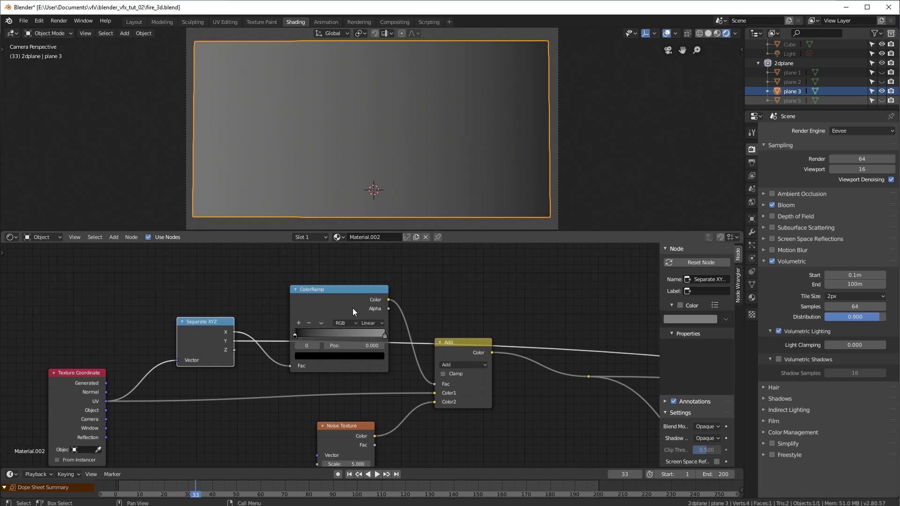
pyautogui.keyDown('ctrl'); pyautogui.keyDown('shift'); pyautogui.click(339, 294); pyautogui.keyUp('shift'); pyautogui.keyUp('ctrl')
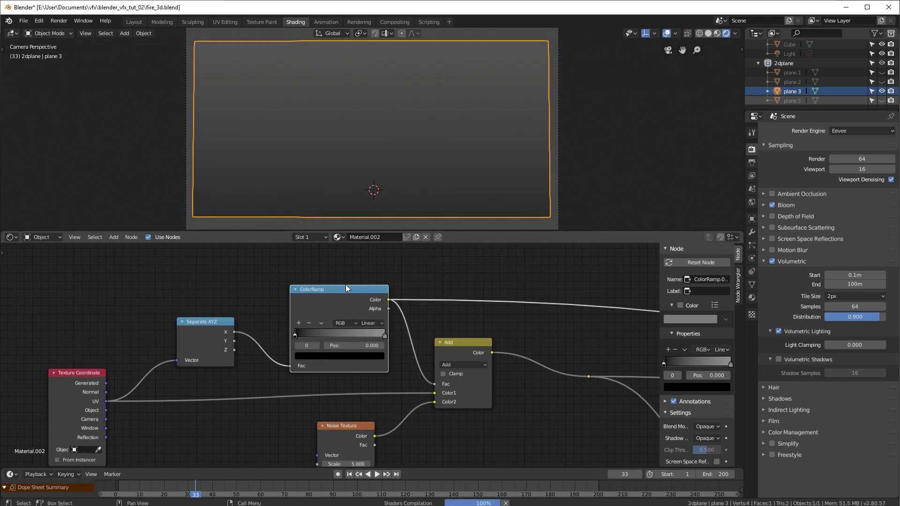
# - Disconnect the ColorRamp from the Add mix node's Fac input
pyautogui.moveTo(463, 353); pyautogui.dragTo(424, 300, button='middle')
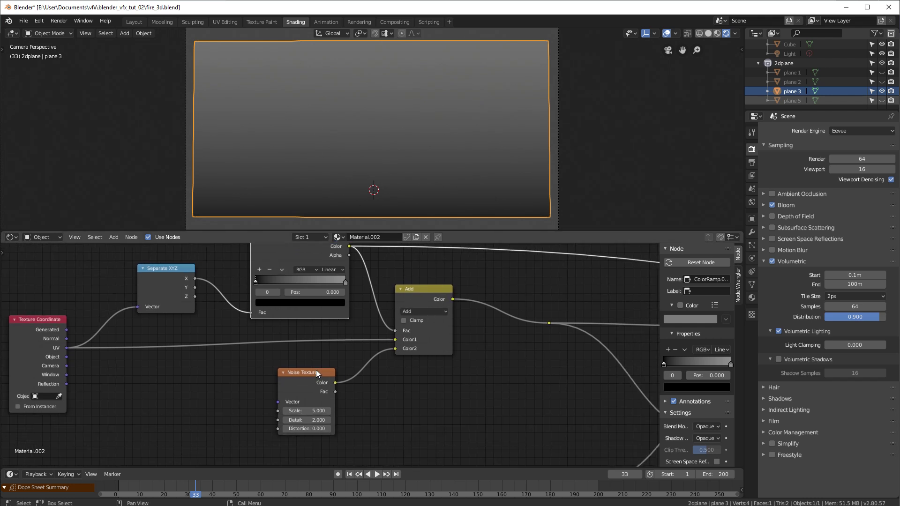
pyautogui.moveTo(395, 330); pyautogui.dragTo(389, 390)
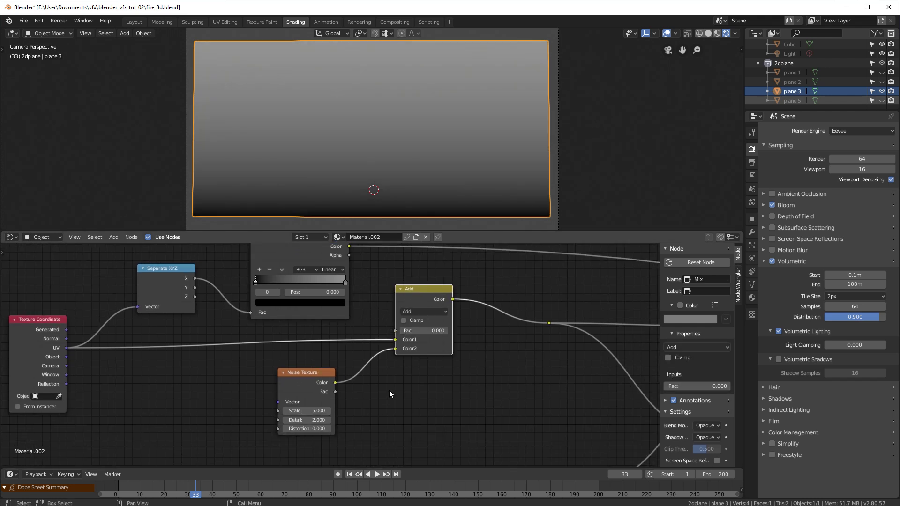
pyautogui.moveTo(389, 389); pyautogui.dragTo(350, 394, button='middle')
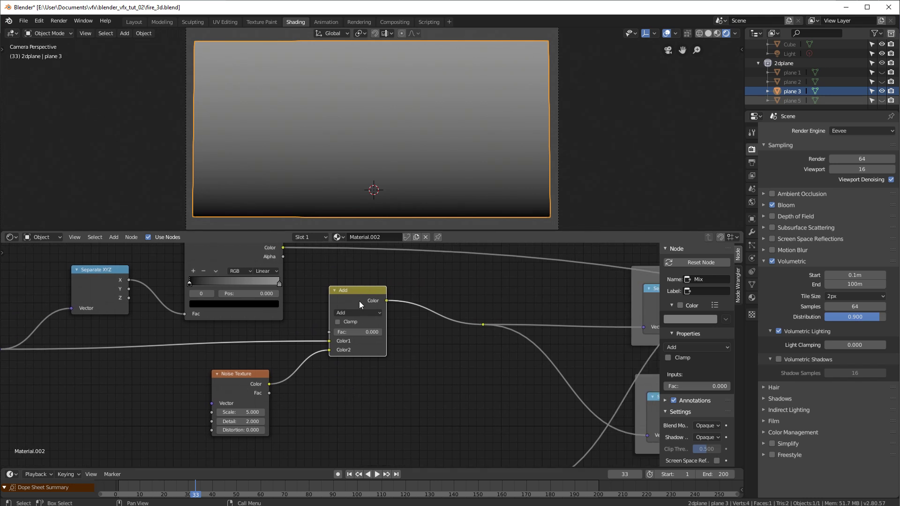
# - Preview the unmapped Noise Texture's color output on plane 3
pyautogui.keyDown('ctrl'); pyautogui.keyDown('shift'); pyautogui.click(244, 385); pyautogui.keyUp('shift'); pyautogui.keyUp('ctrl')
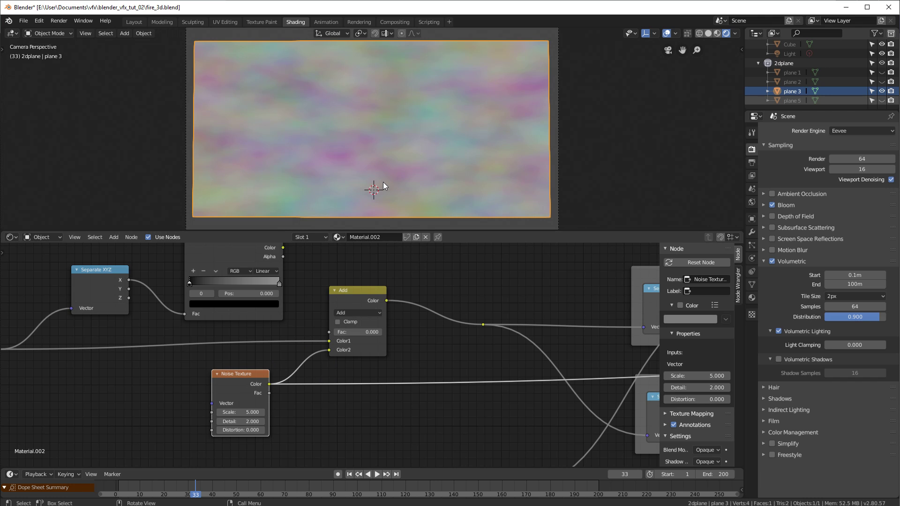
pyautogui.moveTo(162, 332); pyautogui.dragTo(253, 326, button='middle')
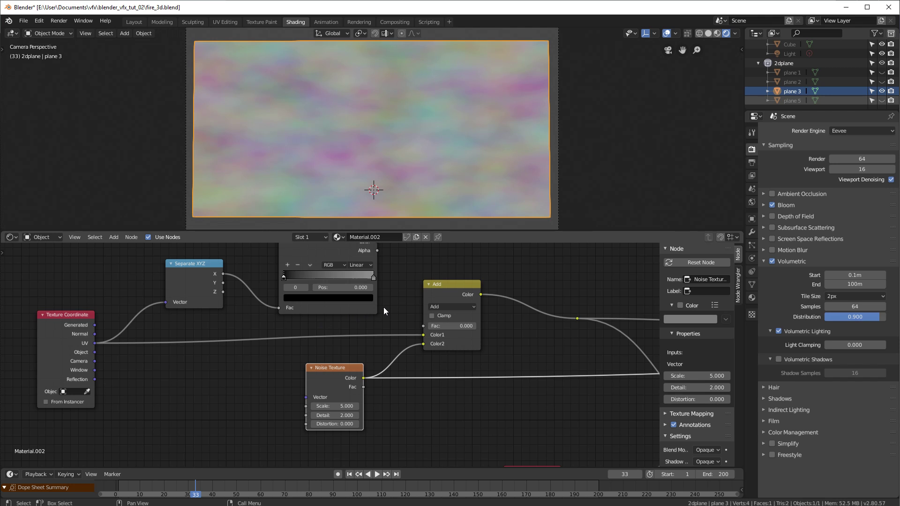
pyautogui.moveTo(536, 332); pyautogui.dragTo(370, 327, button='middle')
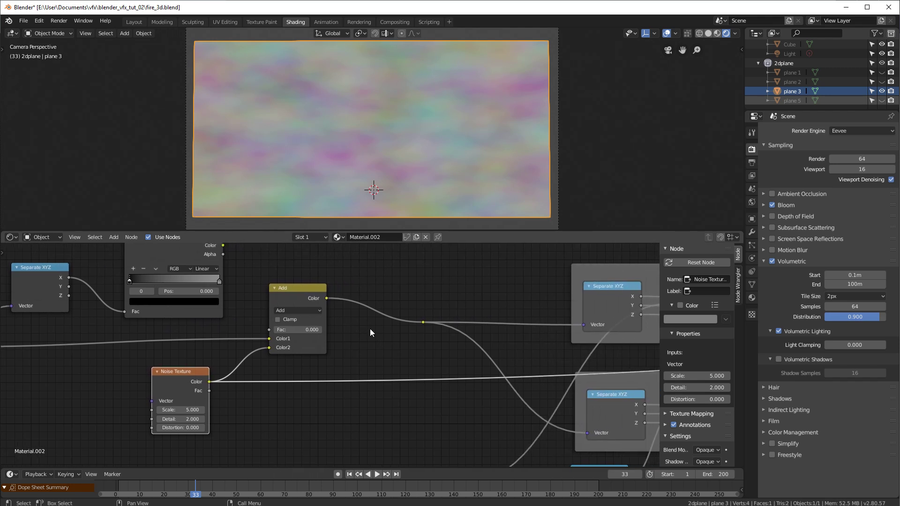
# - Preview the Add mix node's output on plane 3, raising its Fac to 0.683 and returning it to 0
pyautogui.keyDown('ctrl'); pyautogui.keyDown('shift'); pyautogui.click(298, 299); pyautogui.keyUp('shift'); pyautogui.keyUp('ctrl')
pyautogui.moveTo(264, 309); pyautogui.dragTo(322, 308, button='middle')
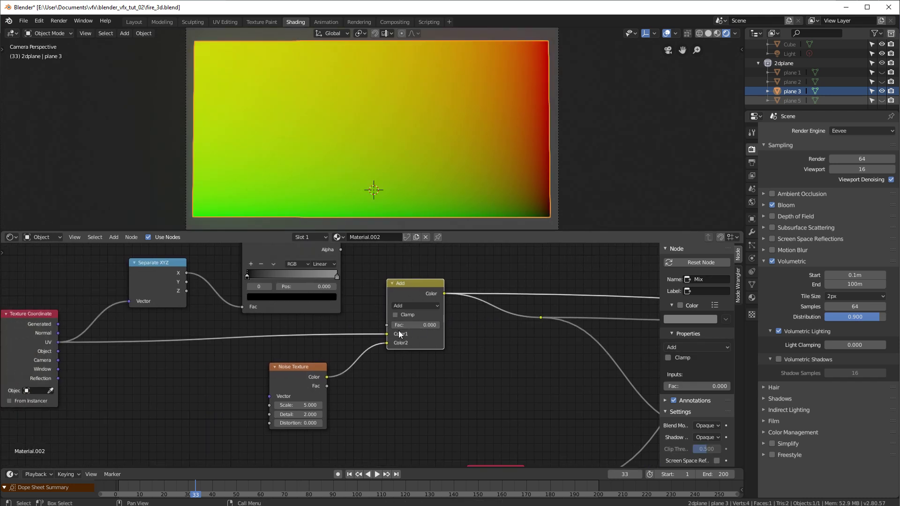
pyautogui.moveTo(403, 326); pyautogui.dragTo(435, 325)
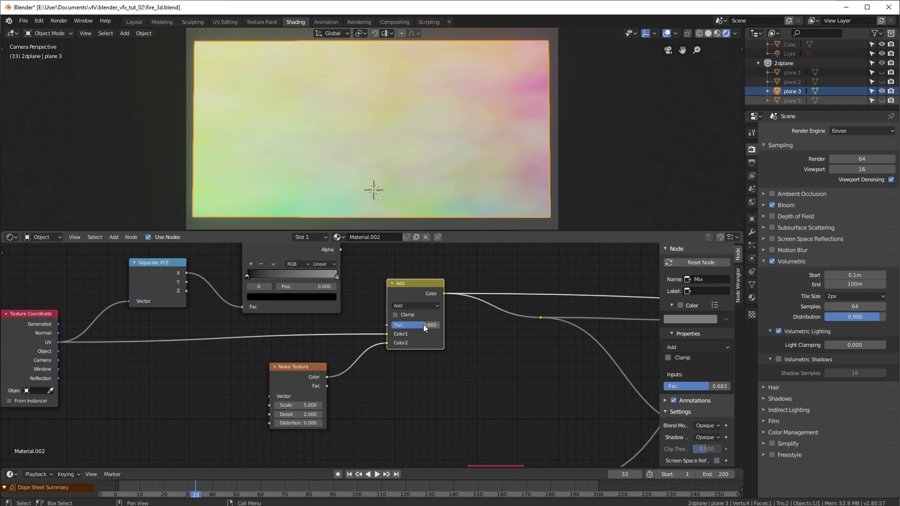
pyautogui.moveTo(424, 325); pyautogui.dragTo(391, 326)
# - Connect the final Multiply node to the last ColorRamp's Fac input and preview that ColorRamp on plane 3
pyautogui.scroll(-6, 366, 333)
pyautogui.moveTo(731, 370); pyautogui.dragTo(314, 356, button='middle')
pyautogui.keyDown('ctrl'); pyautogui.keyDown('shift'); pyautogui.click(450, 318); pyautogui.keyUp('shift'); pyautogui.keyUp('ctrl')
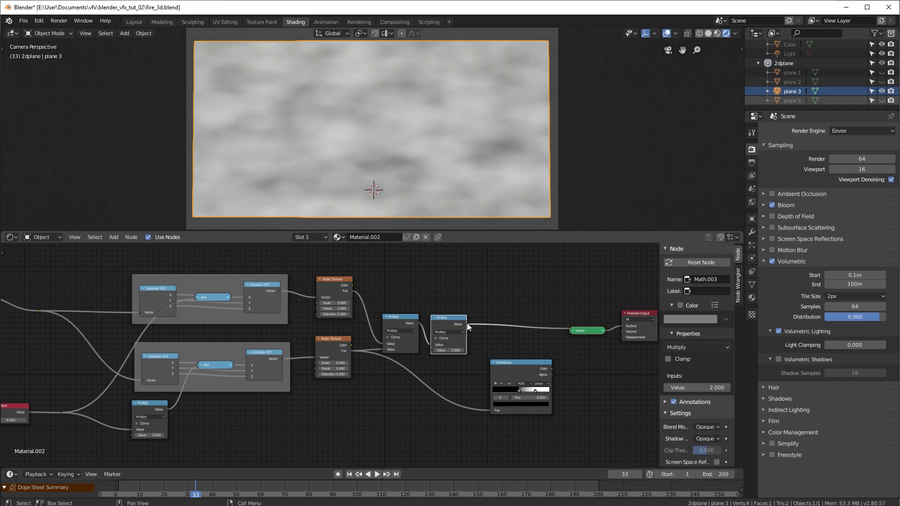
pyautogui.moveTo(467, 323); pyautogui.dragTo(492, 411)
pyautogui.keyDown('ctrl'); pyautogui.keyDown('shift'); pyautogui.click(519, 372); pyautogui.keyUp('shift'); pyautogui.keyUp('ctrl')
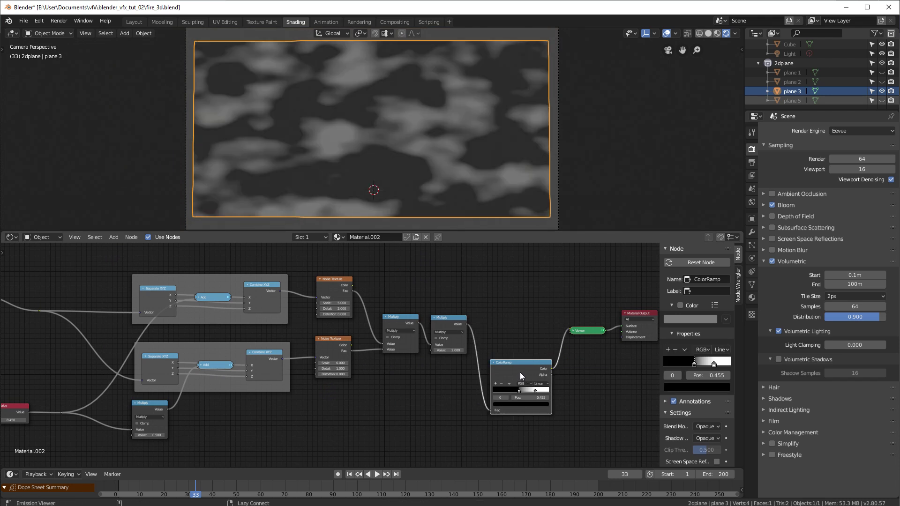
# - Vary the Add mix node's Fac to test its effect on the color-ramped noise, ending at 0
pyautogui.moveTo(371, 377); pyautogui.dragTo(601, 375, button='middle')
pyautogui.moveTo(275, 371); pyautogui.dragTo(396, 372, button='middle')
pyautogui.scroll(6, 295, 346)
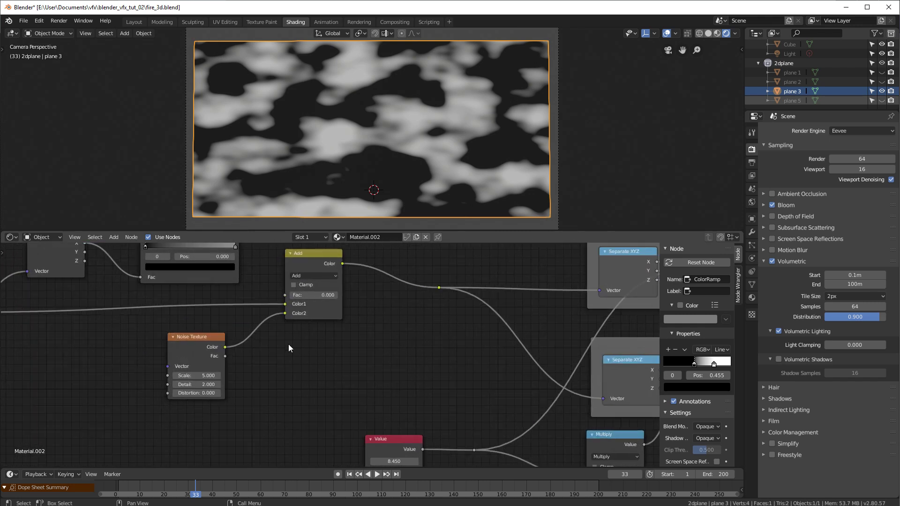
pyautogui.moveTo(367, 307); pyautogui.dragTo(396, 342, button='middle')
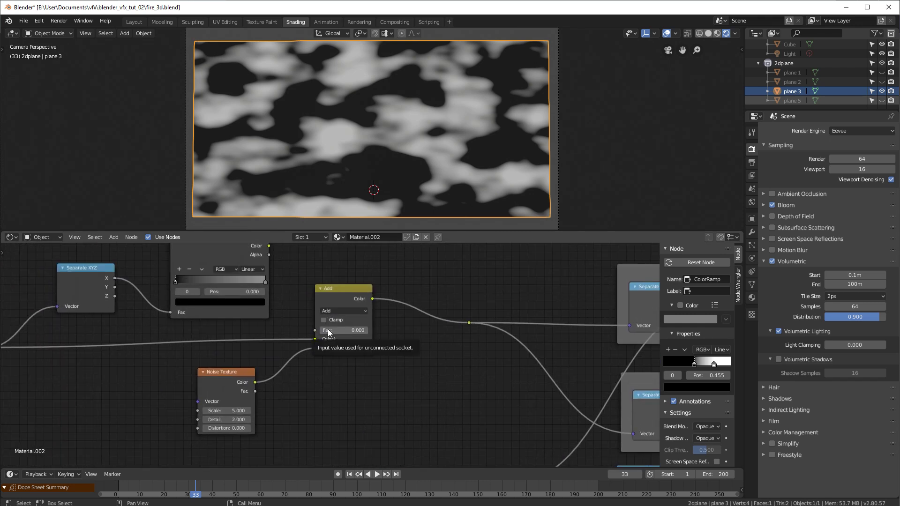
pyautogui.moveTo(345, 330); pyautogui.dragTo(315, 329)
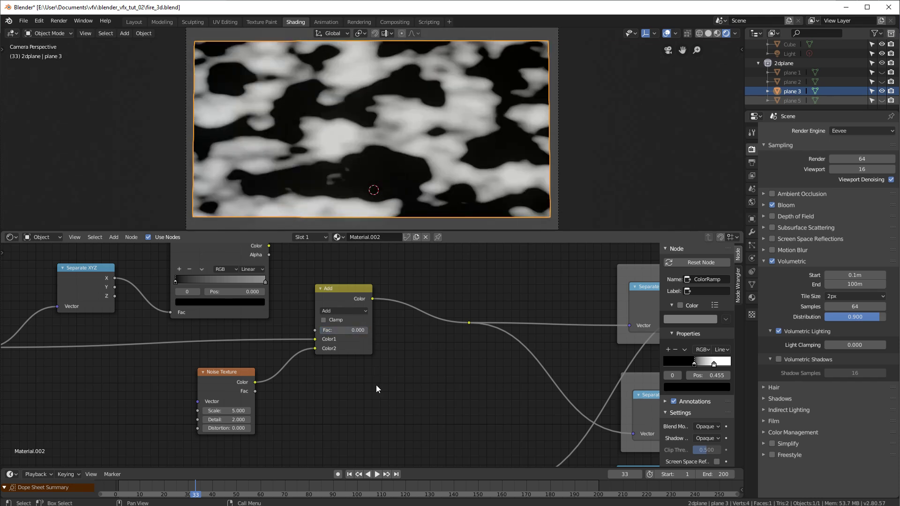
# - Reconnect the Color output of the ColorRamp beside Separate XYZ to the Add mix node's Fac input
pyautogui.moveTo(281, 288); pyautogui.dragTo(316, 320, button='middle')
pyautogui.click(258, 274)
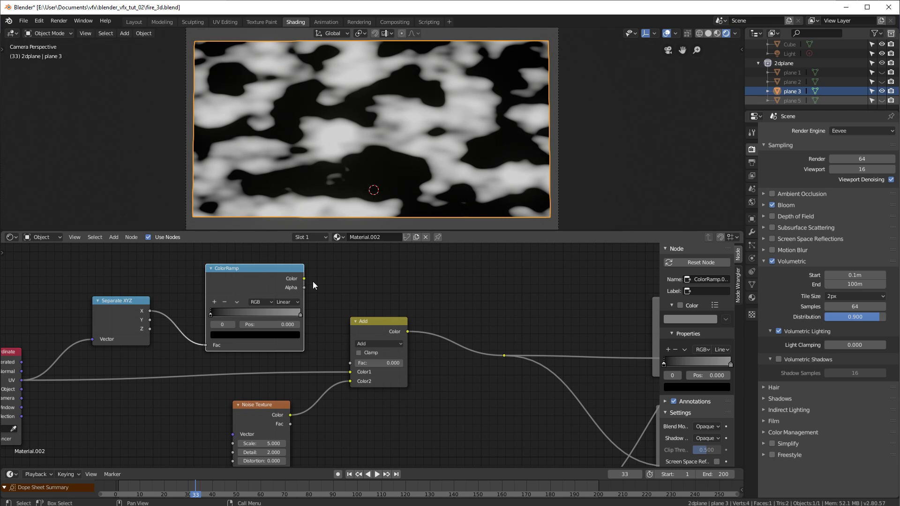
pyautogui.moveTo(36, 365); pyautogui.dragTo(173, 356, button='middle')
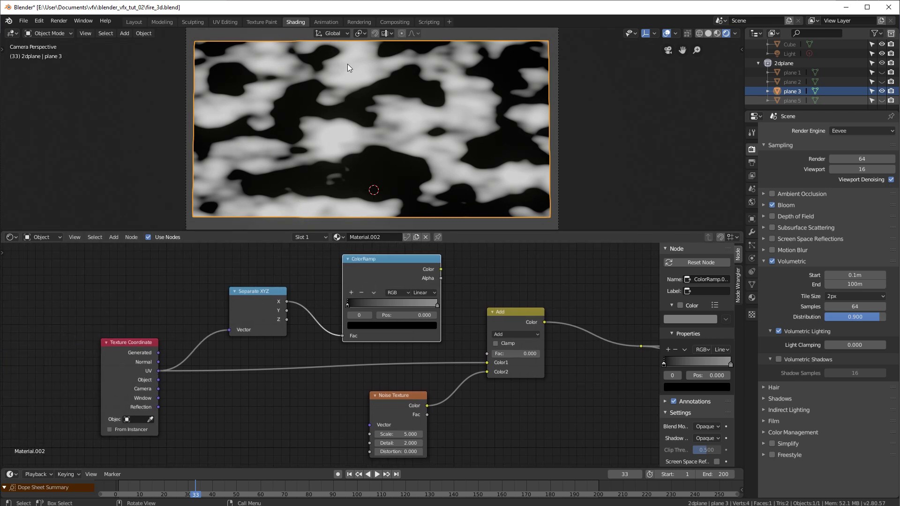
pyautogui.moveTo(263, 292)
pyautogui.mouseDown()
pyautogui.moveTo(271, 294)
pyautogui.moveTo(260, 293)
pyautogui.mouseUp()
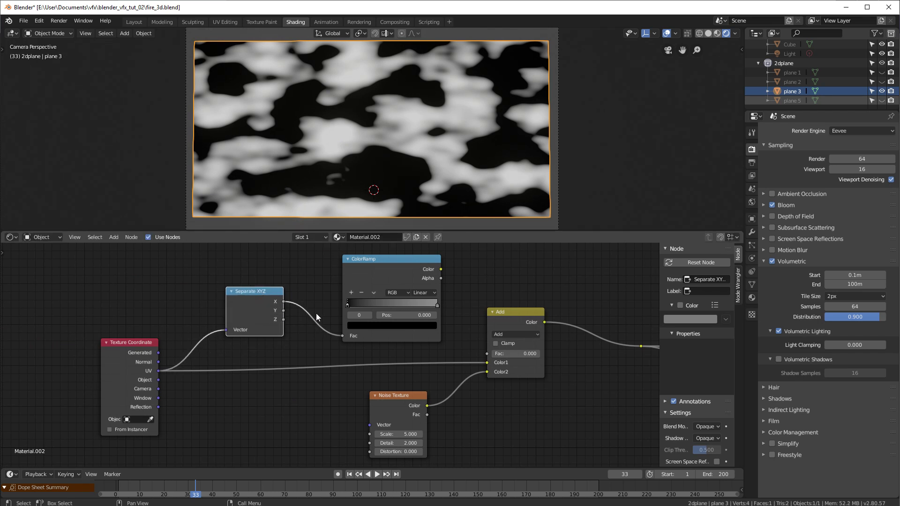
pyautogui.moveTo(441, 269); pyautogui.dragTo(466, 300)
pyautogui.moveTo(485, 354); pyautogui.dragTo(491, 355)
# - Change the end stop of the ColorRamp that feeds the Add mix node to white
pyautogui.moveTo(559, 280); pyautogui.dragTo(408, 291, button='middle')
pyautogui.click(286, 317)
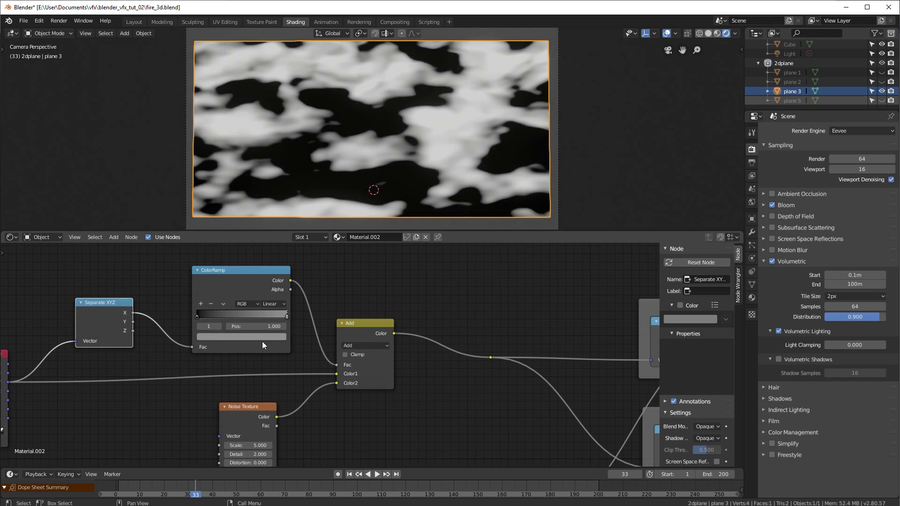
pyautogui.click(263, 337)
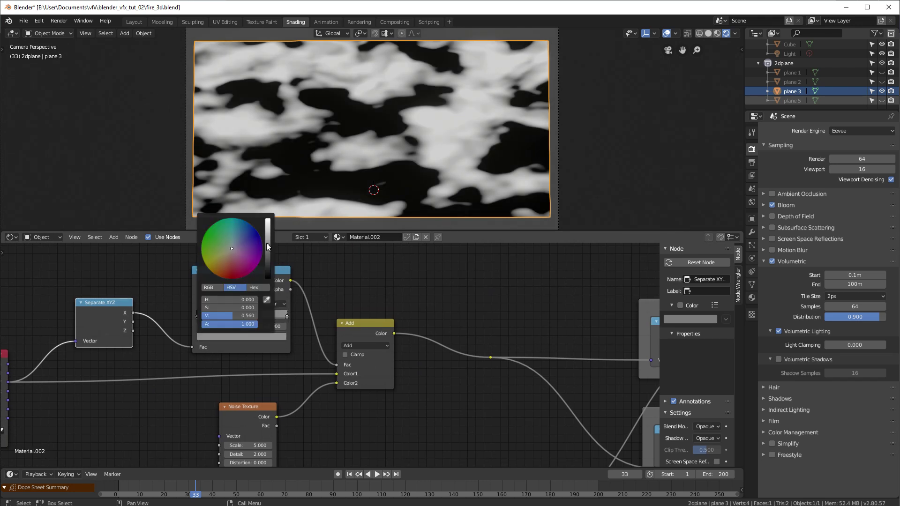
pyautogui.moveTo(268, 247); pyautogui.dragTo(268, 220)
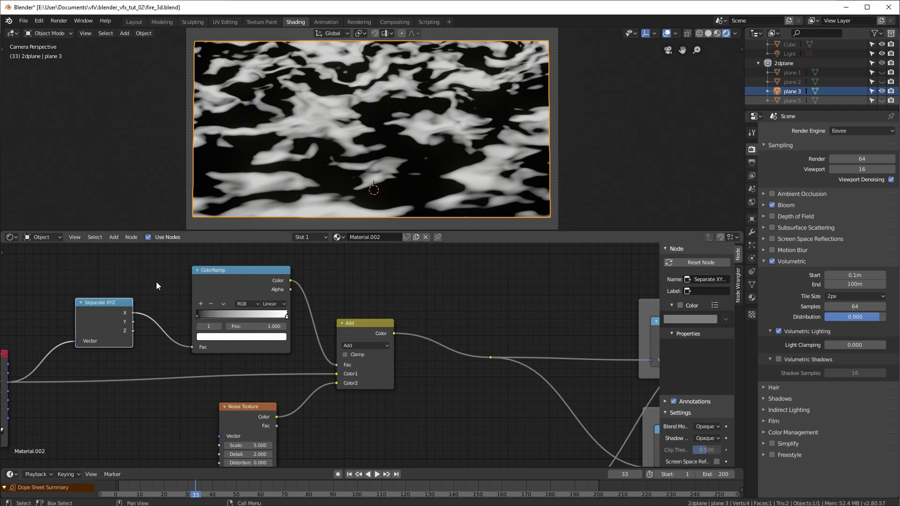
pyautogui.click(238, 272)
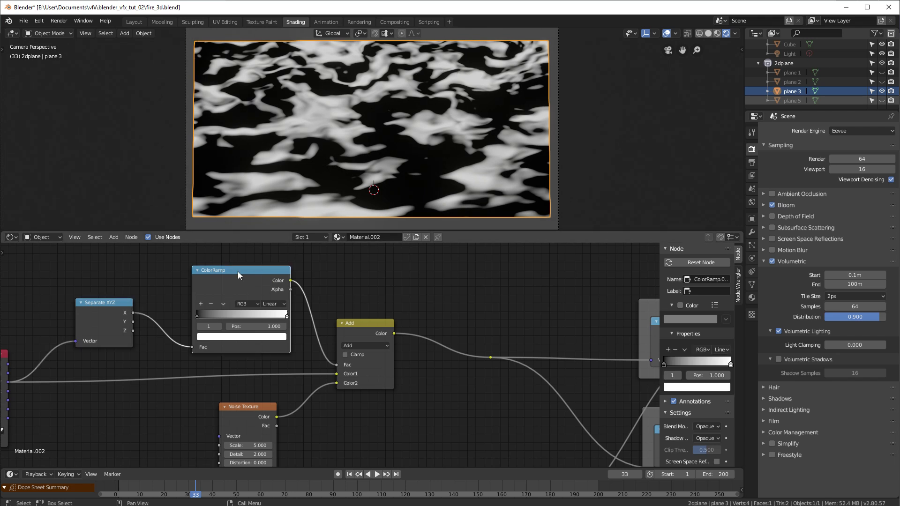
# - Lower the Value node in plane 3's material to scroll the more strongly distorted noise
pyautogui.scroll(-3, 425, 316)
pyautogui.moveTo(509, 334); pyautogui.dragTo(350, 244, button='middle')
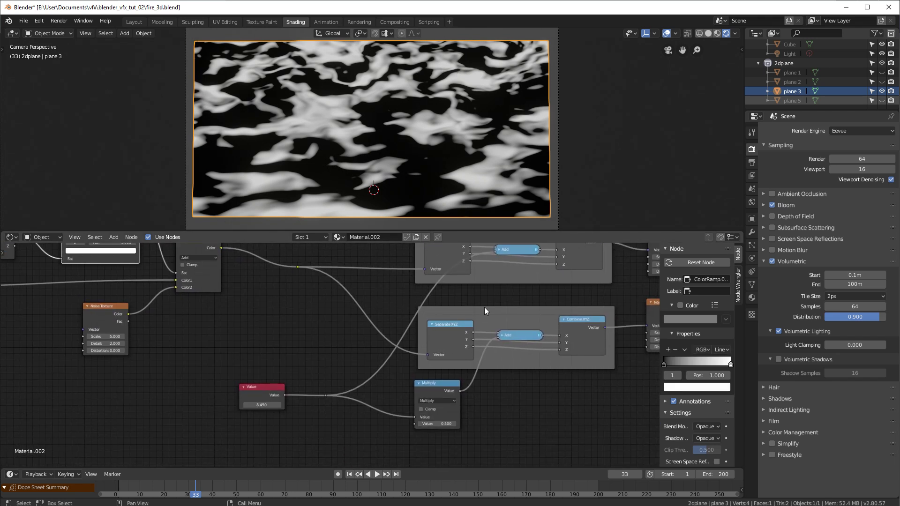
pyautogui.moveTo(449, 385); pyautogui.dragTo(418, 349, button='middle')
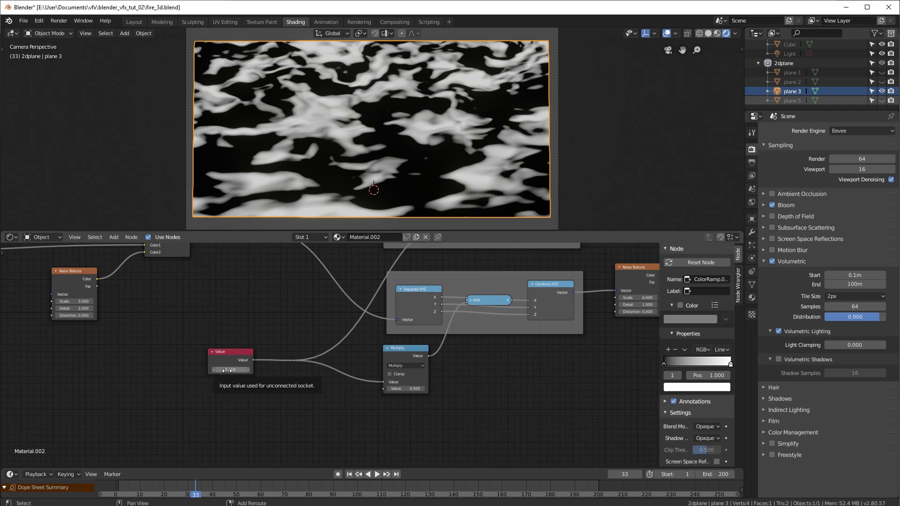
pyautogui.moveTo(230, 370); pyautogui.dragTo(179, 369)
pyautogui.scroll(-1, 201, 312)
pyautogui.scroll(-1, 200, 312)
pyautogui.moveTo(200, 312); pyautogui.dragTo(248, 370, button='middle')
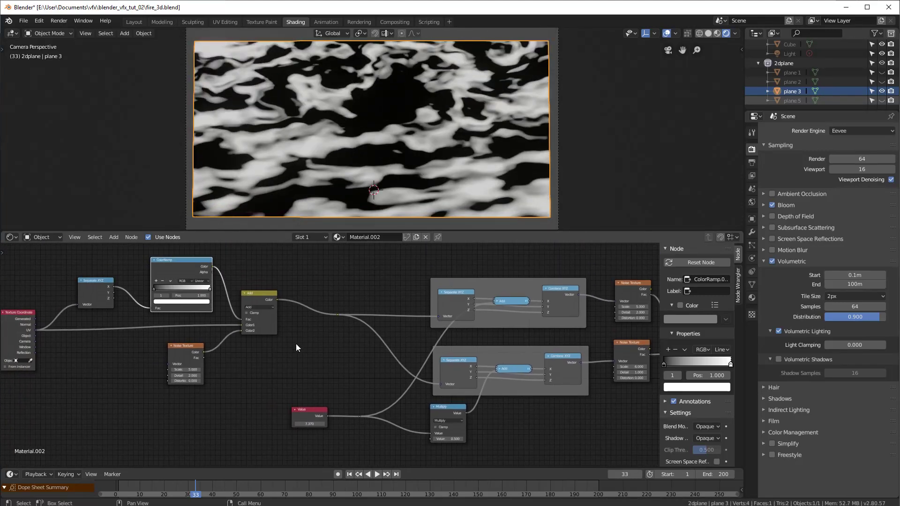
# - Move the unmapped Noise Texture slightly lower and bring the whole node tree of plane 3 into view
pyautogui.scroll(-3, 296, 344)
pyautogui.moveTo(298, 347); pyautogui.dragTo(311, 350, button='middle')
pyautogui.moveTo(436, 340); pyautogui.dragTo(542, 322, button='middle')
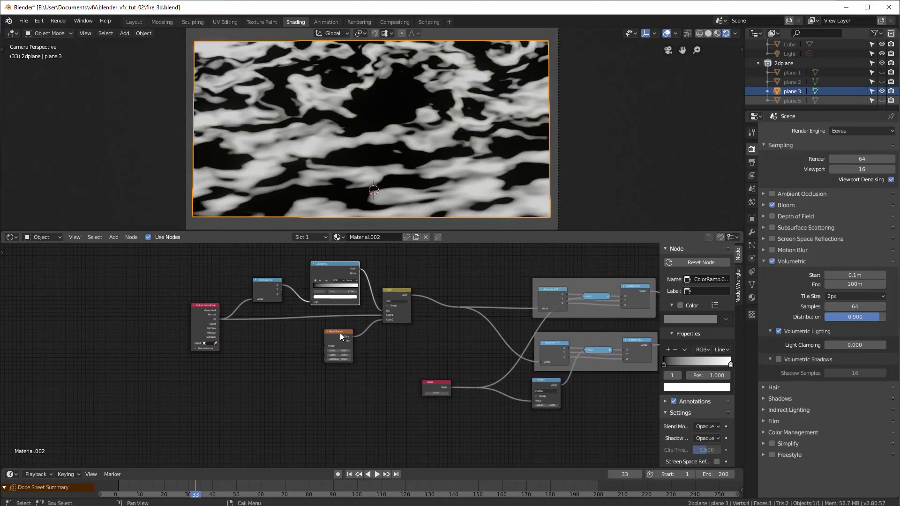
pyautogui.click(342, 339)
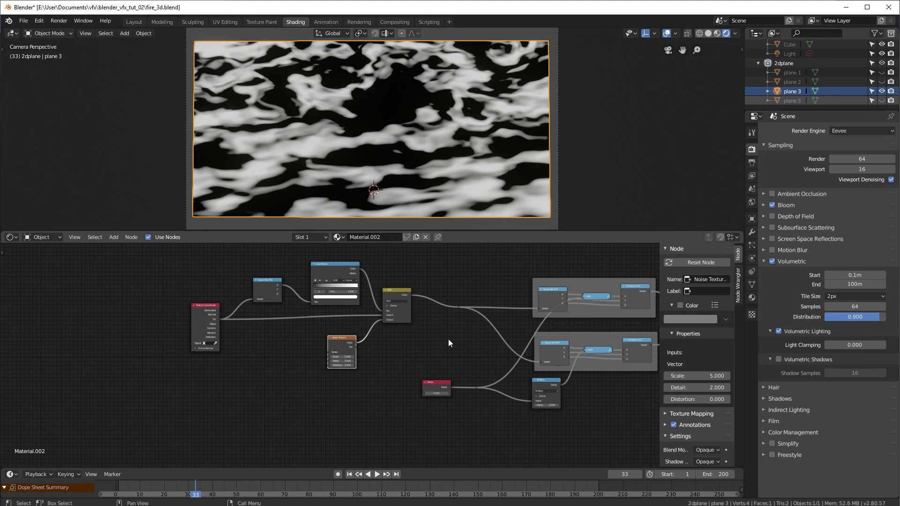
pyautogui.scroll(-1, 473, 337)
pyautogui.moveTo(473, 337); pyautogui.dragTo(356, 350, button='middle')
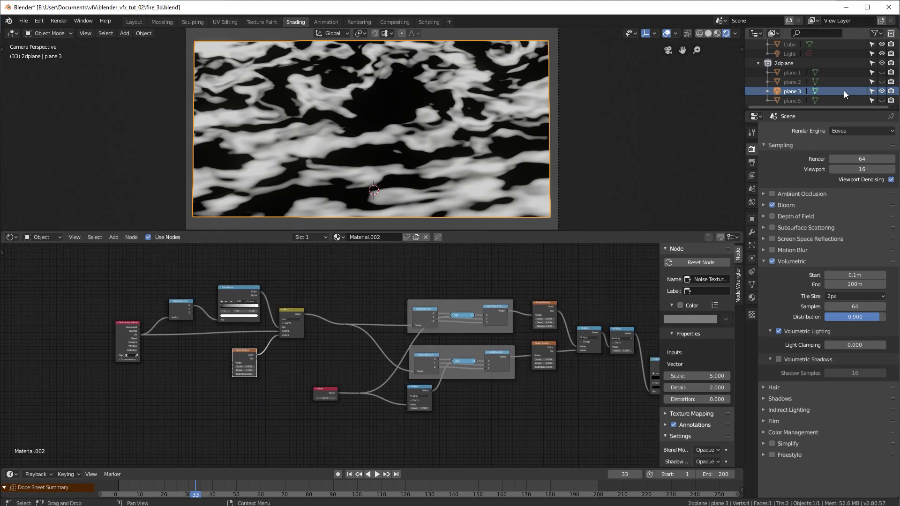
# - Hide plane 3, then show and select plane 5 to display its fire material's full node tree
pyautogui.click(881, 91)
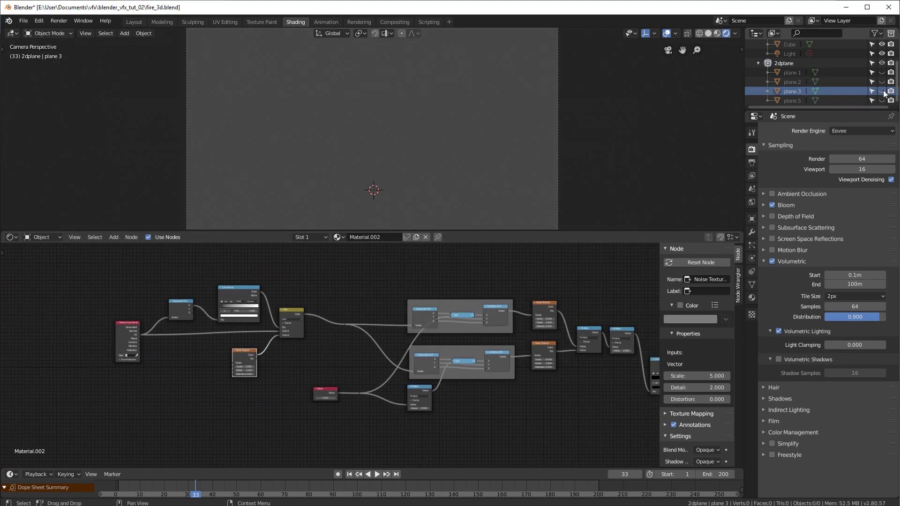
pyautogui.click(882, 100)
pyautogui.click(794, 101)
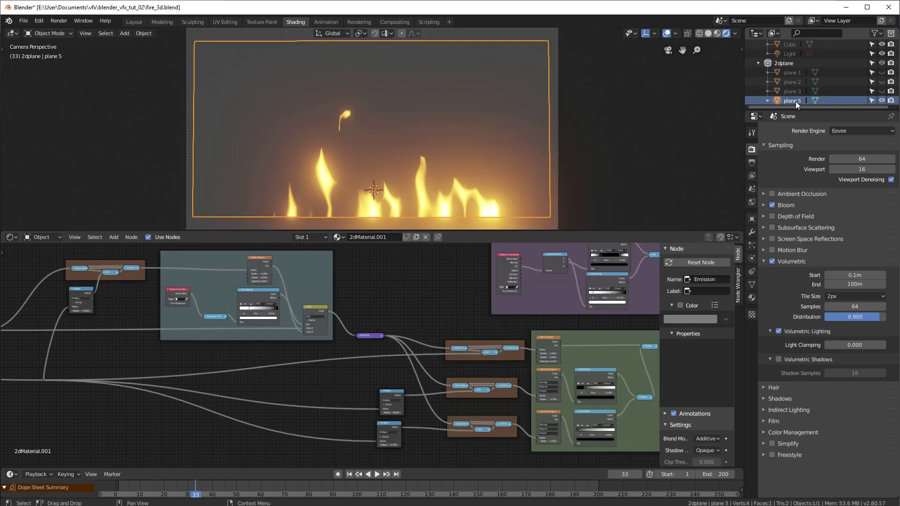
pyautogui.scroll(-2, 438, 307)
pyautogui.moveTo(602, 301); pyautogui.dragTo(523, 308, button='middle')
pyautogui.moveTo(308, 325); pyautogui.dragTo(405, 319, button='middle')
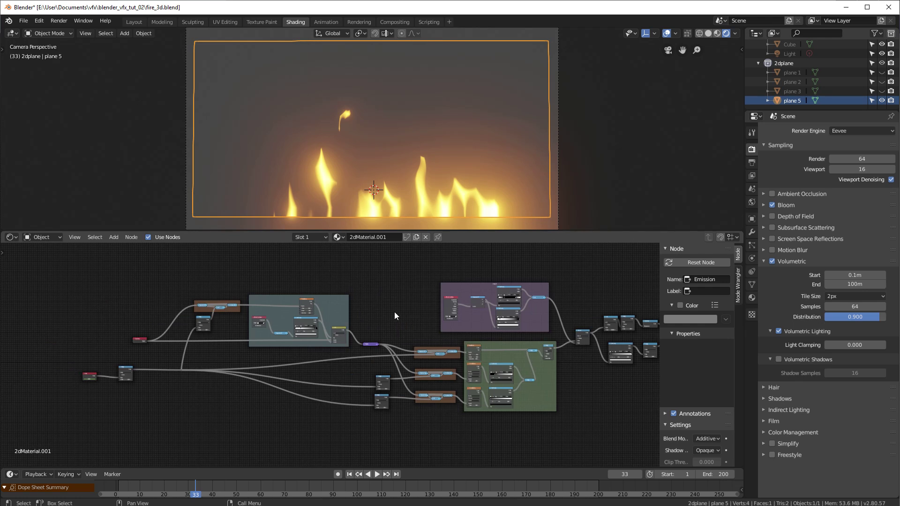
# - Restore the camera view and examine the Geometry and Value nodes at the start of plane 5's material
pyautogui.moveTo(395, 181)
pyautogui.mouseDown(button='middle')
pyautogui.moveTo(437, 178)
pyautogui.moveTo(386, 176)
pyautogui.mouseUp(button='middle')
pyautogui.press('KP_0')
pyautogui.scroll(5, 183, 359)
pyautogui.moveTo(198, 357); pyautogui.dragTo(432, 358, button='middle')
pyautogui.scroll(5, 243, 332)
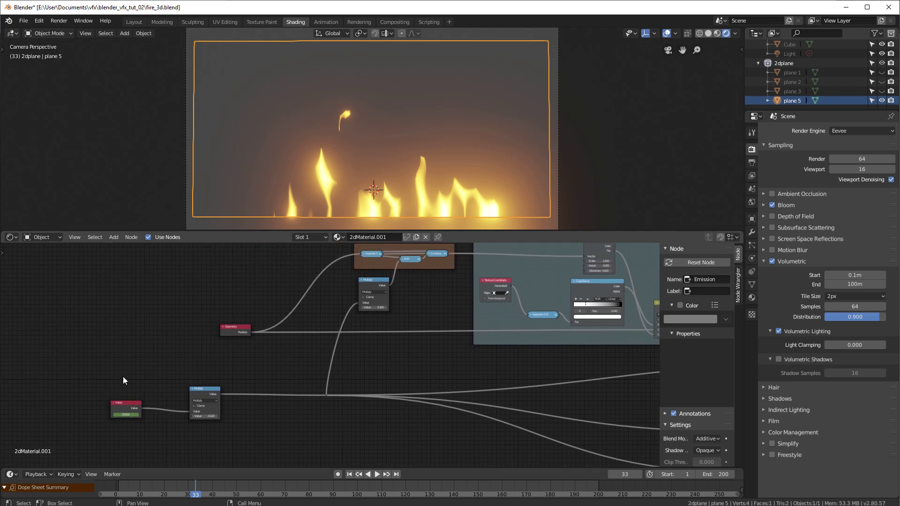
# - Move the Multiply node closer to the Value node, and display plane 3's material to compare its Value and Multiply nodes
pyautogui.moveTo(200, 389); pyautogui.dragTo(174, 394)
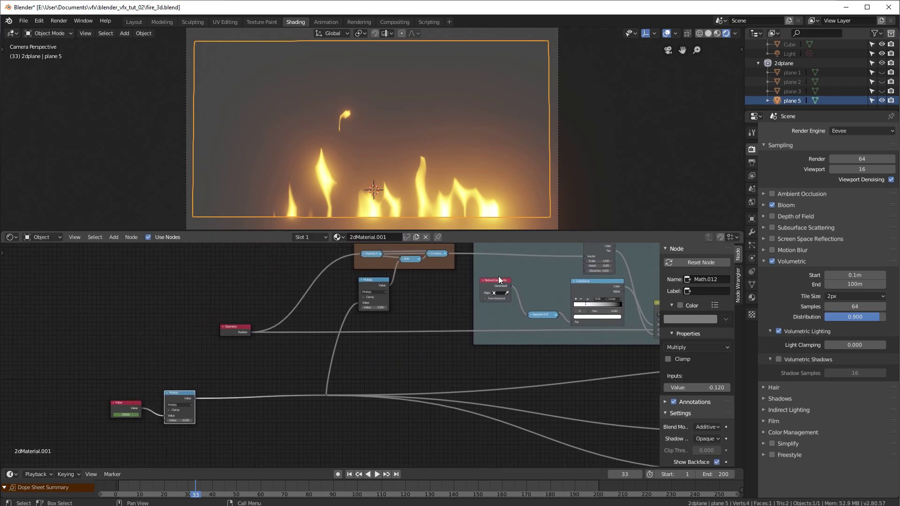
pyautogui.click(791, 92)
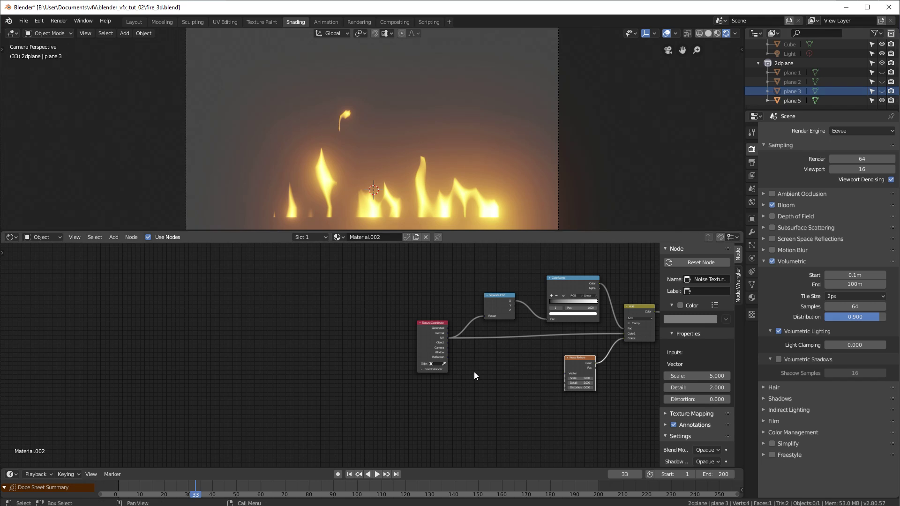
pyautogui.moveTo(546, 394); pyautogui.dragTo(413, 377, button='middle')
pyautogui.moveTo(557, 392); pyautogui.dragTo(401, 335, button='middle')
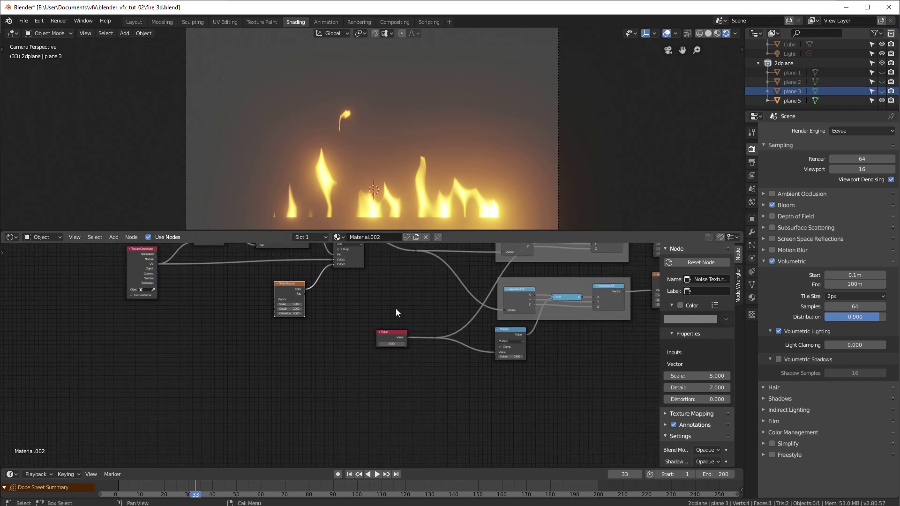
# - Return to plane 5's material, select its Value node, and move the neighbouring Multiply node slightly up
pyautogui.click(791, 100)
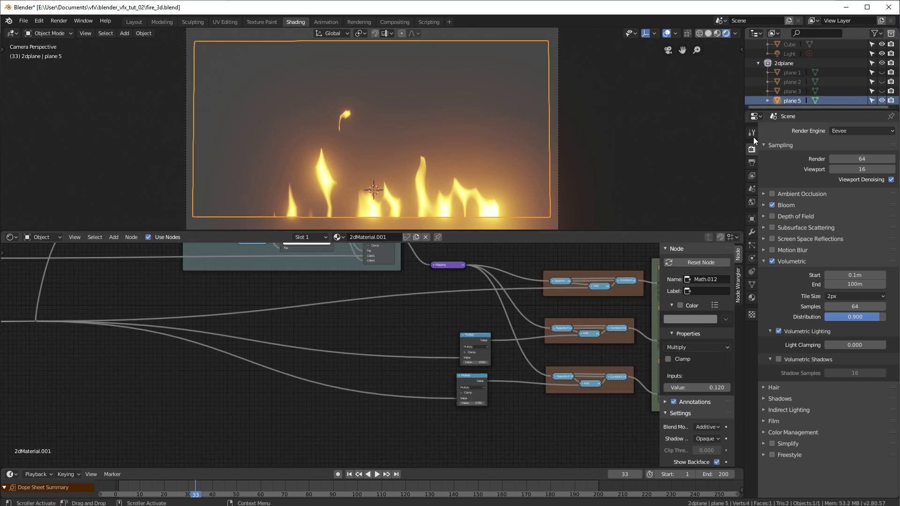
pyautogui.moveTo(375, 344); pyautogui.dragTo(272, 336, button='middle')
pyautogui.click(276, 342)
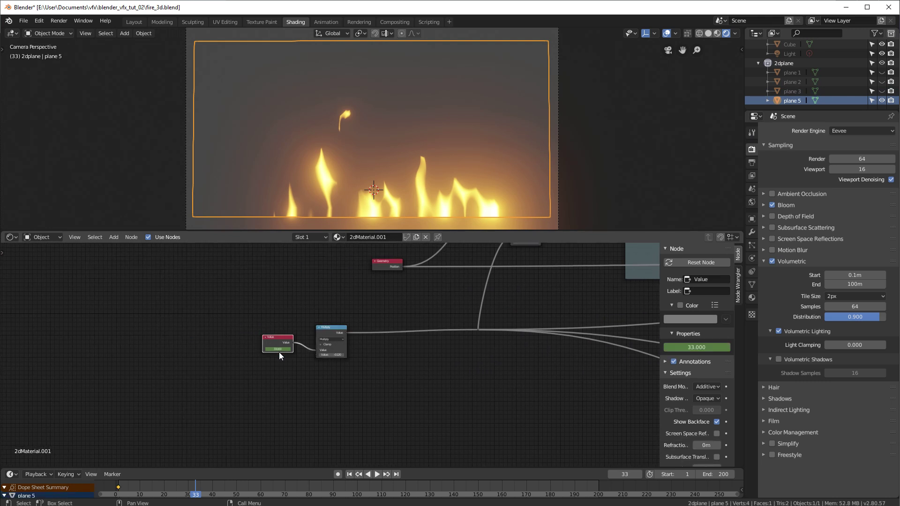
pyautogui.scroll(2, 317, 318)
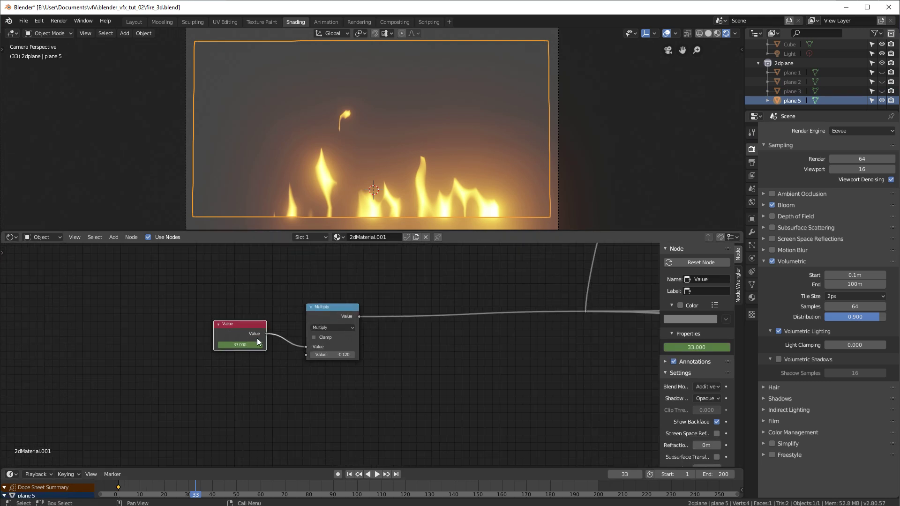
pyautogui.moveTo(326, 310); pyautogui.dragTo(321, 303)
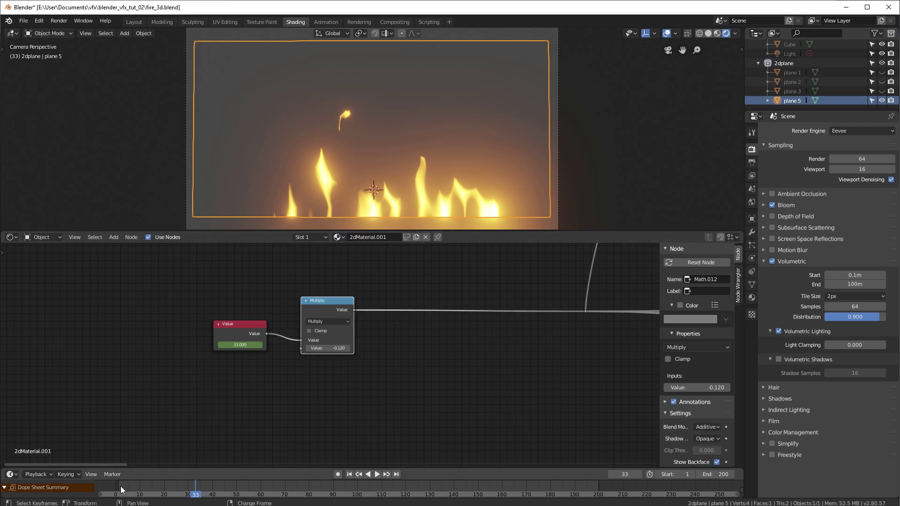
# - Scrub the animation to frame 9 and nudge the Multiply node closer to the frame-driven Value node
pyautogui.moveTo(121, 486)
pyautogui.mouseDown(button='right')
pyautogui.moveTo(195, 483)
pyautogui.moveTo(244, 495)
pyautogui.moveTo(137, 491)
pyautogui.mouseUp(button='right')
pyautogui.scroll(-5, 326, 355)
pyautogui.moveTo(392, 360); pyautogui.dragTo(362, 395, button='middle')
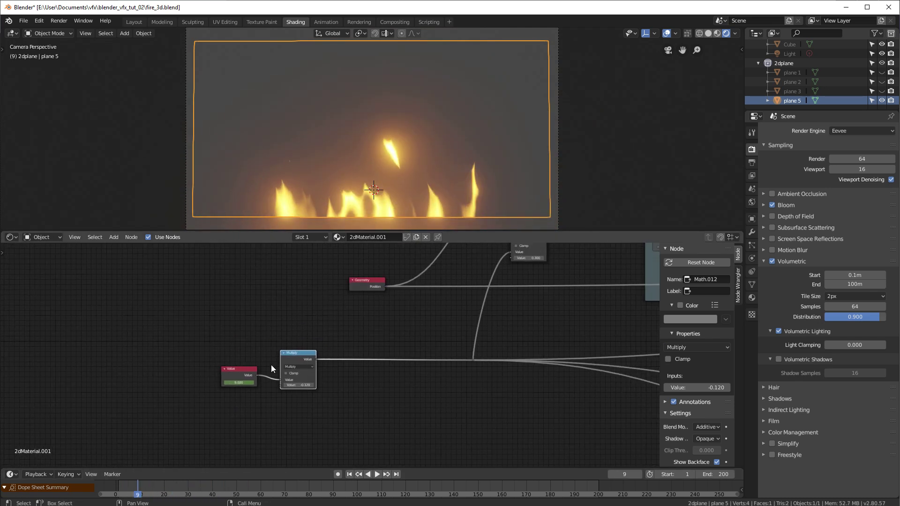
pyautogui.moveTo(284, 364); pyautogui.dragTo(275, 364)
# - Move the Noise Texture in the blue-green distortion frame slightly up and away from the ColorRamp
pyautogui.scroll(-4, 428, 375)
pyautogui.moveTo(482, 355); pyautogui.dragTo(349, 411, button='middle')
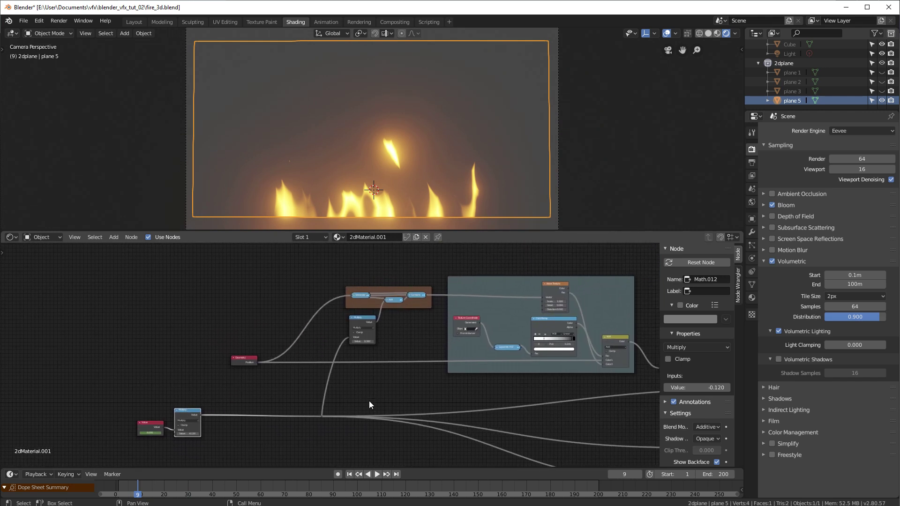
pyautogui.moveTo(444, 374); pyautogui.dragTo(346, 343, button='middle')
pyautogui.scroll(4, 318, 355)
pyautogui.moveTo(401, 308); pyautogui.dragTo(286, 366, button='middle')
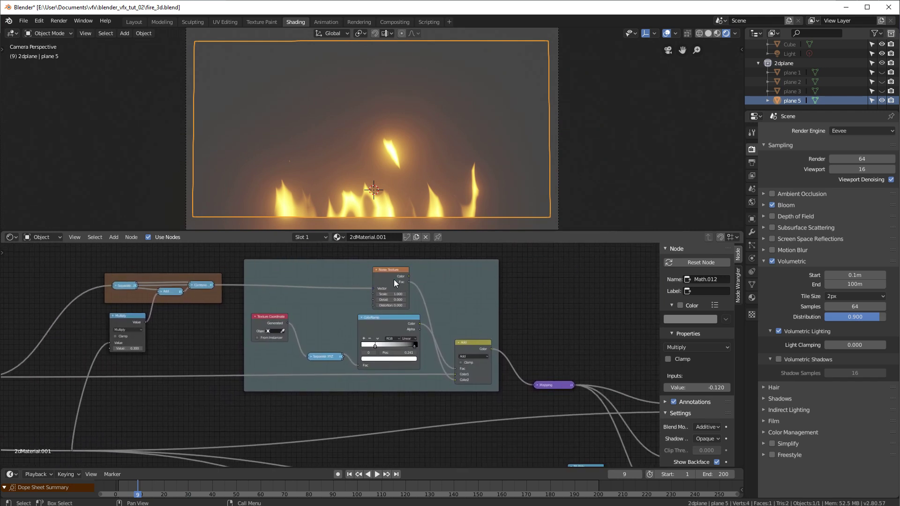
pyautogui.moveTo(394, 278); pyautogui.dragTo(399, 276)
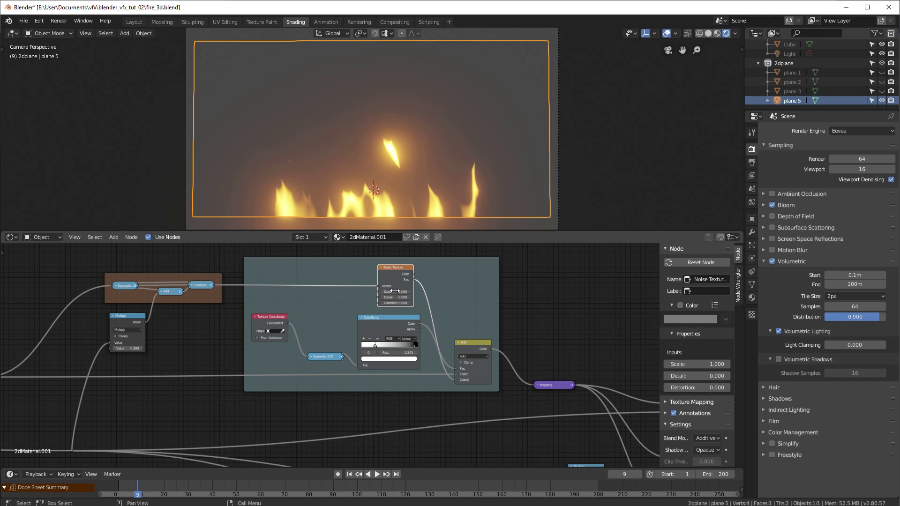
# - Examine the Separate XYZ, Add and Combine XYZ group and the Multiply node that scroll the distortion noise
pyautogui.moveTo(383, 284); pyautogui.dragTo(587, 271, button='middle')
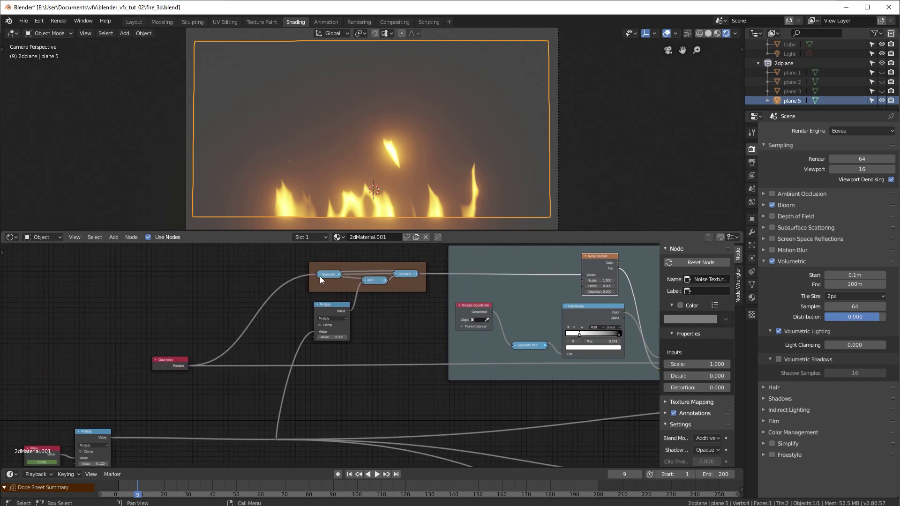
pyautogui.scroll(4, 352, 305)
pyautogui.moveTo(408, 290); pyautogui.dragTo(388, 368, button='middle')
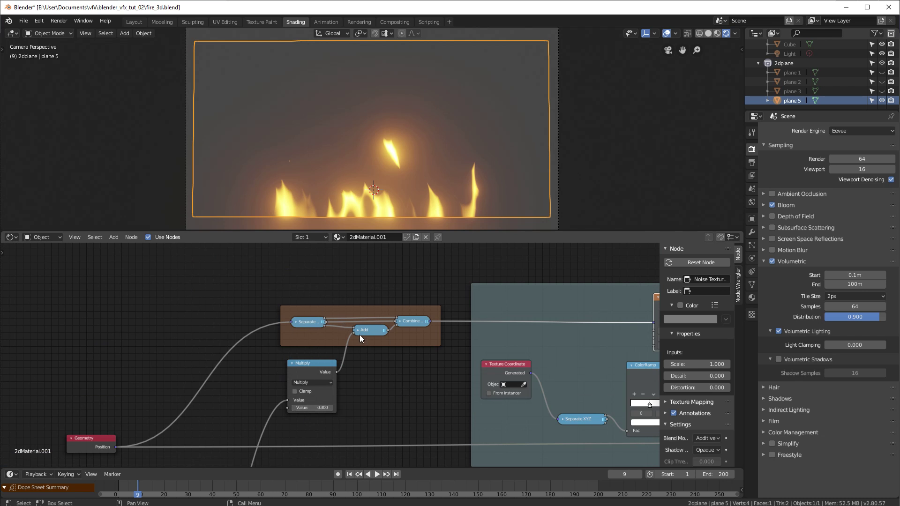
# - Preview the Fac output of the distortion Noise Texture on the plane and scrub the animation to frame 47
pyautogui.scroll(-3, 361, 338)
pyautogui.moveTo(408, 376); pyautogui.dragTo(233, 350, button='middle')
pyautogui.keyDown('ctrl'); pyautogui.keyDown('shift'); pyautogui.click(425, 290); pyautogui.keyUp('shift'); pyautogui.keyUp('ctrl')
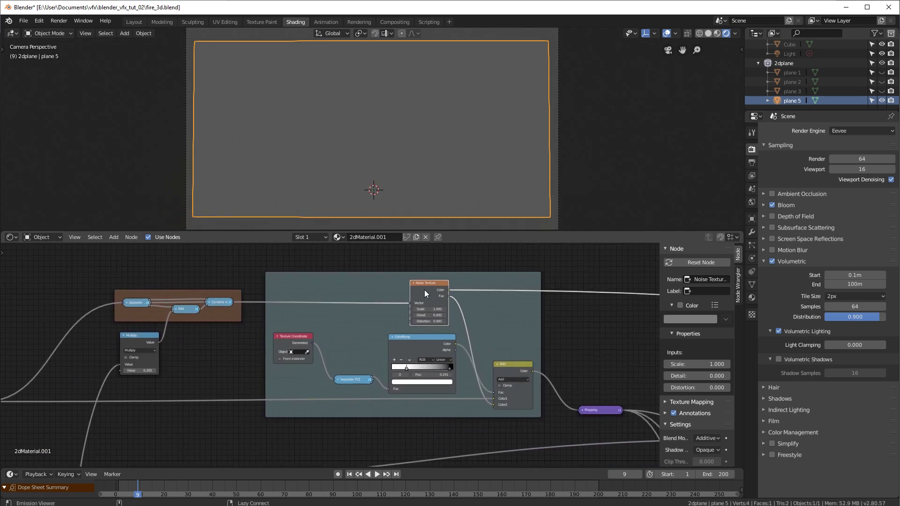
pyautogui.keyDown('ctrl'); pyautogui.keyDown('shift'); pyautogui.click(424, 289); pyautogui.keyUp('shift'); pyautogui.keyUp('ctrl')
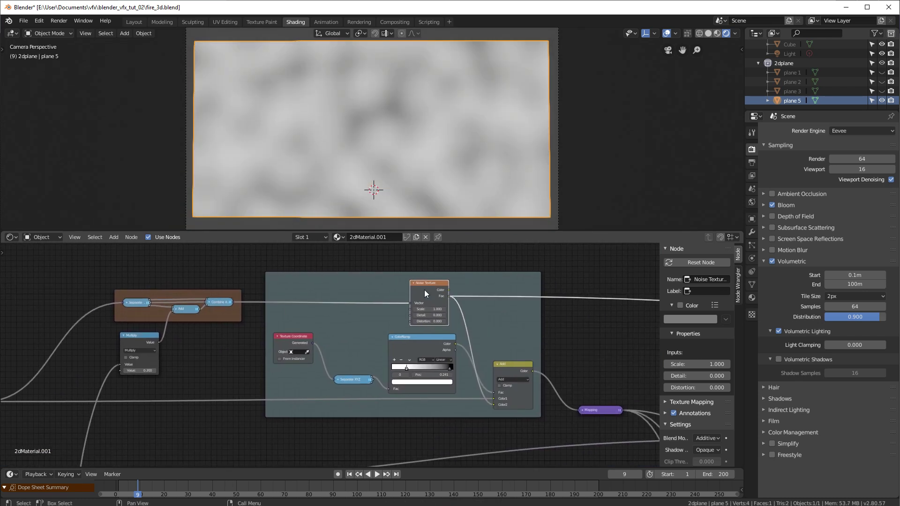
pyautogui.moveTo(141, 488); pyautogui.dragTo(230, 492)
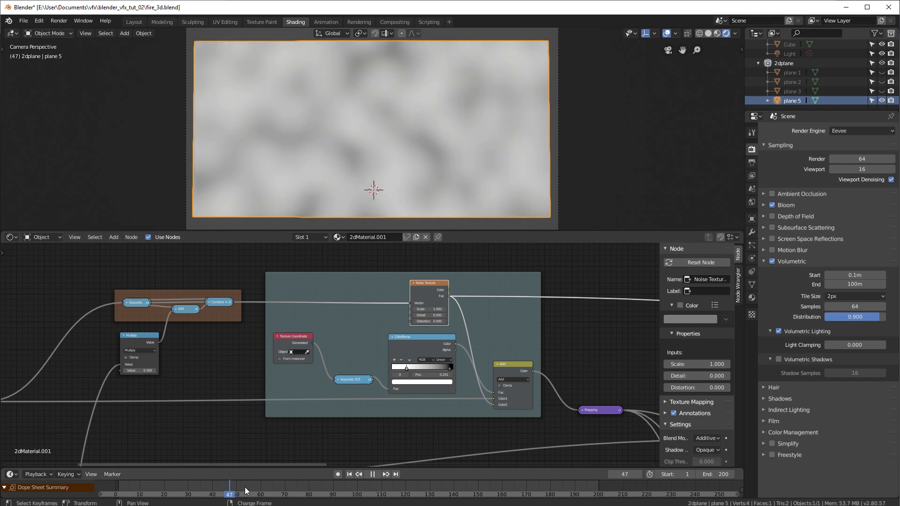
# - Preview the Add node's distorted coordinates on the plane and select the Geometry node that supplies the position
pyautogui.keyDown('ctrl'); pyautogui.keyDown('shift'); pyautogui.click(514, 374); pyautogui.keyUp('shift'); pyautogui.keyUp('ctrl')
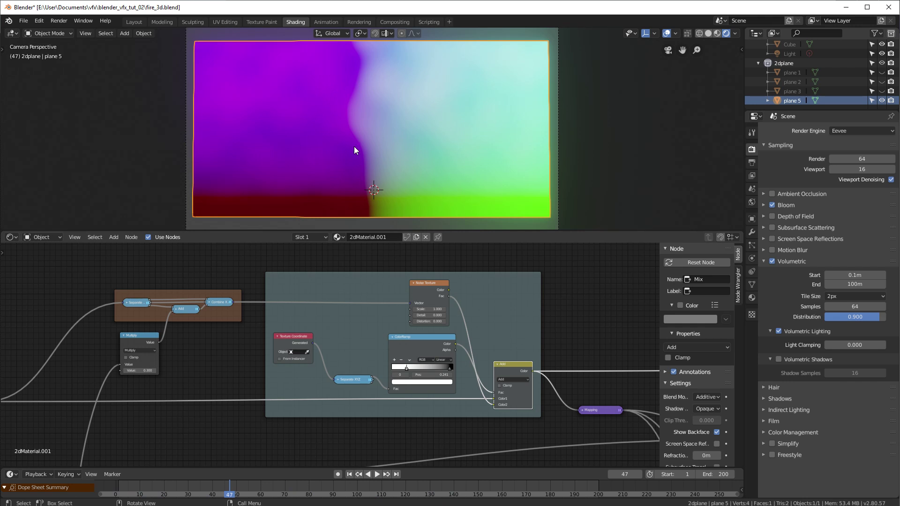
pyautogui.scroll(-4, 233, 371)
pyautogui.moveTo(184, 376); pyautogui.dragTo(353, 361, button='middle')
pyautogui.scroll(7, 233, 392)
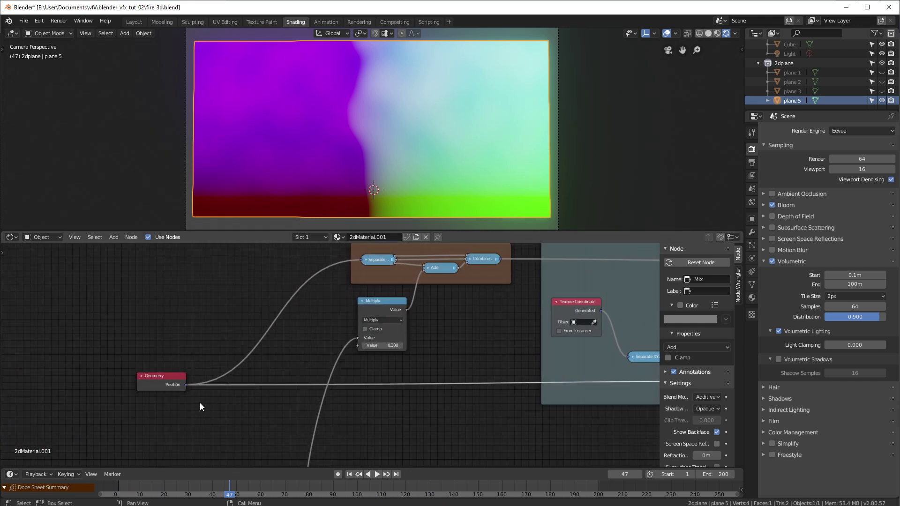
pyautogui.moveTo(200, 404); pyautogui.dragTo(288, 390, button='middle')
pyautogui.click(253, 366)
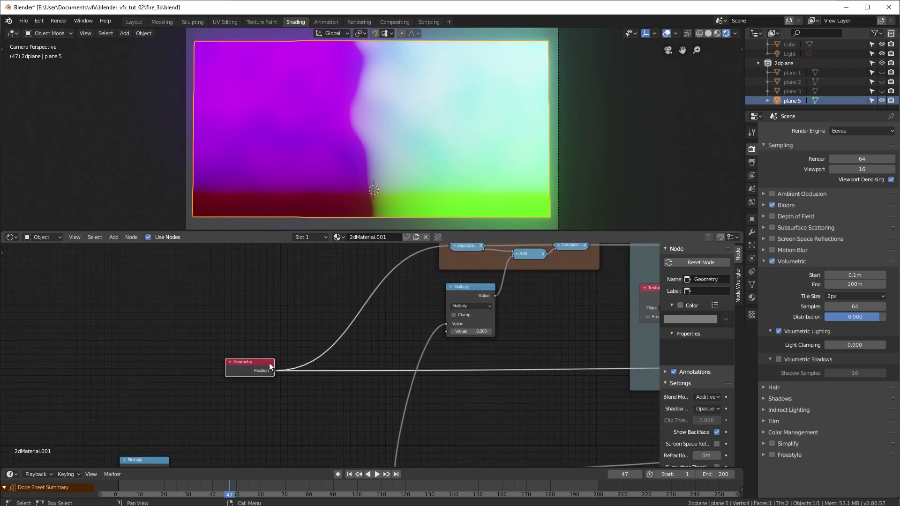
# - Scrub twice from the first frames to about frame 160 to watch the distorted coordinates animate
pyautogui.scroll(-2, 491, 390)
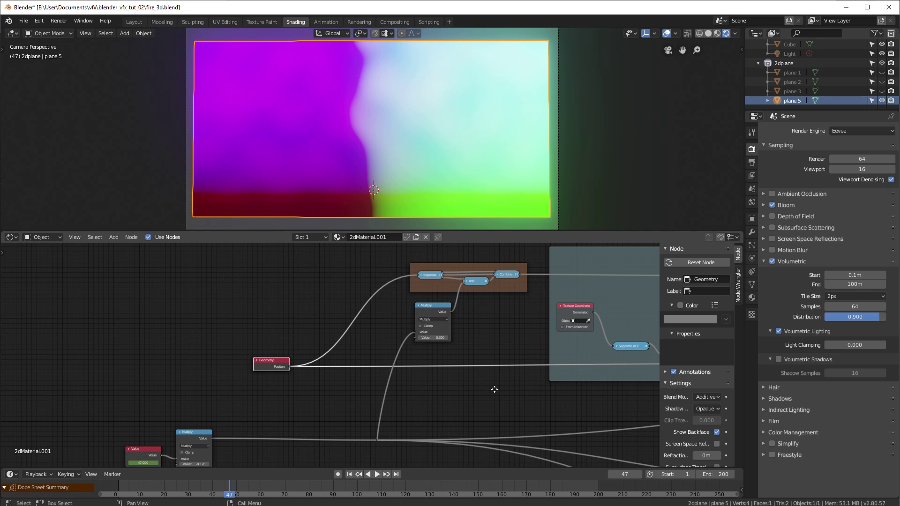
pyautogui.moveTo(492, 389); pyautogui.dragTo(331, 384, button='middle')
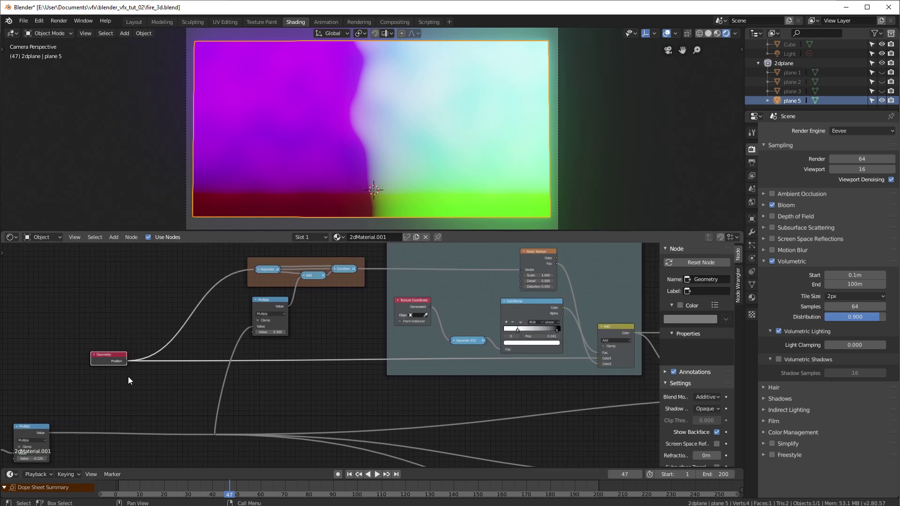
pyautogui.moveTo(281, 401); pyautogui.dragTo(211, 385, button='middle')
pyautogui.rightClick(134, 489)
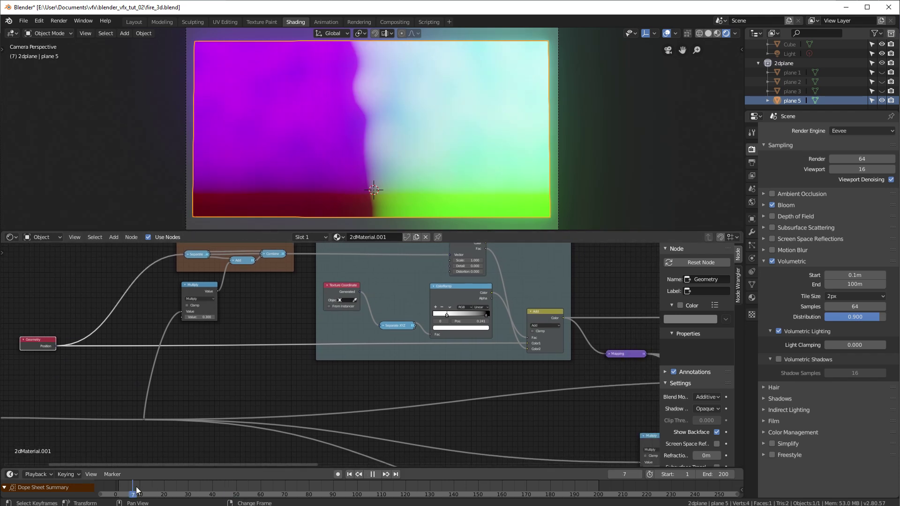
pyautogui.press('space')
pyautogui.moveTo(176, 489); pyautogui.dragTo(505, 496, button='right')
pyautogui.press('space')
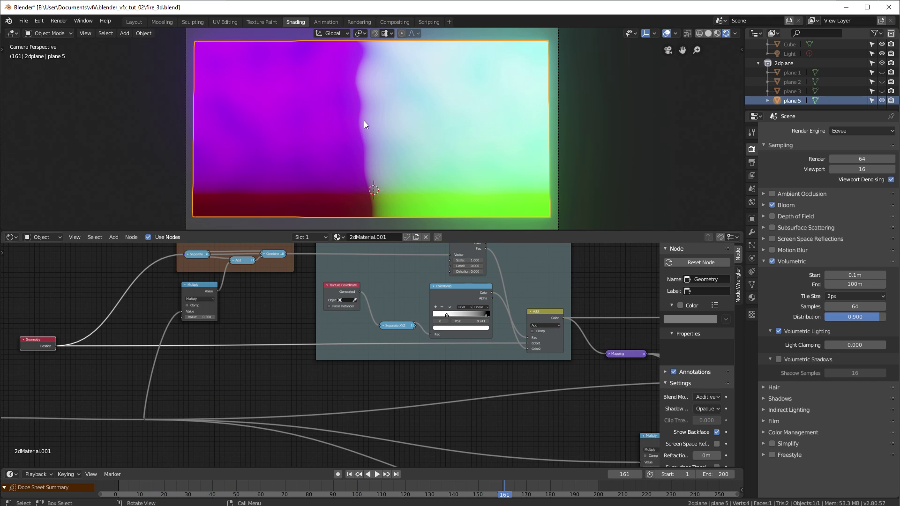
pyautogui.rightClick(128, 488)
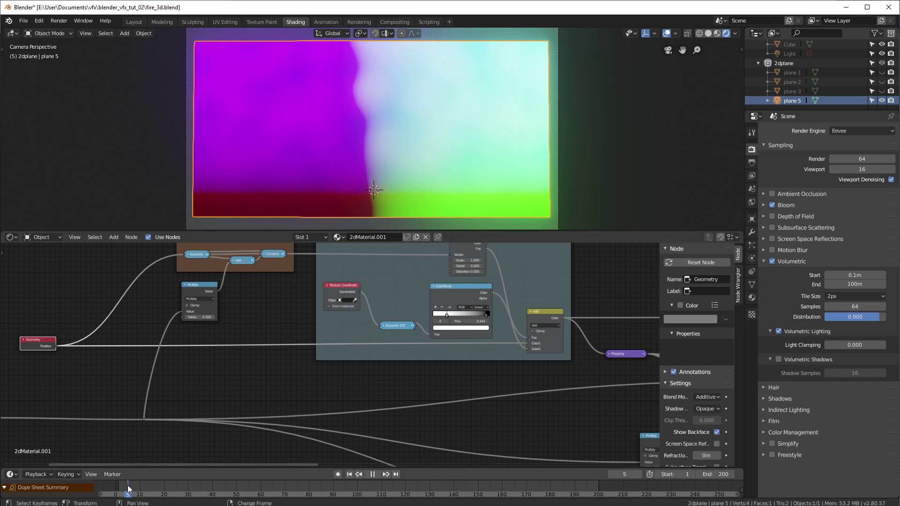
pyautogui.press('space')
pyautogui.moveTo(130, 488); pyautogui.dragTo(507, 489, button='right')
pyautogui.press('space')
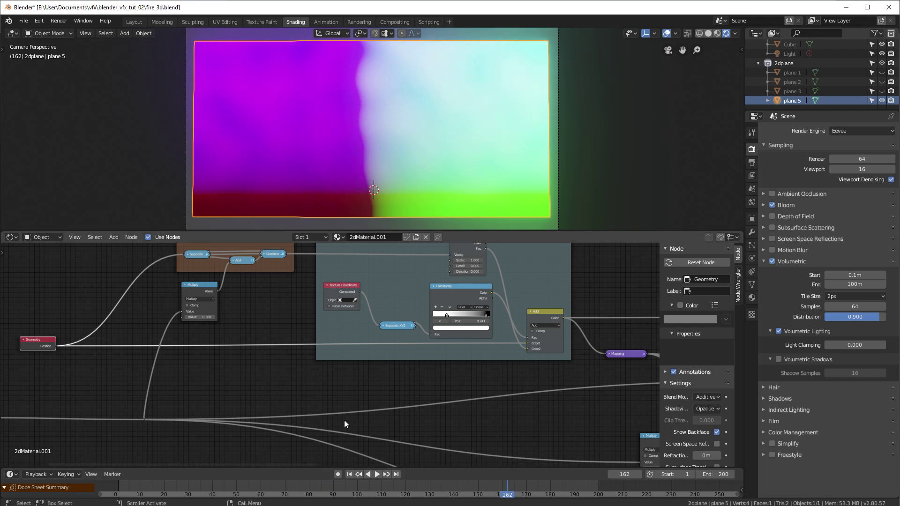
# - Examine the Mapping node's three scrolling branches and the noise and Voronoi textures they feed in the green frame
pyautogui.scroll(-5, 561, 400)
pyautogui.moveTo(554, 399); pyautogui.dragTo(271, 365, button='middle')
pyautogui.scroll(5, 333, 374)
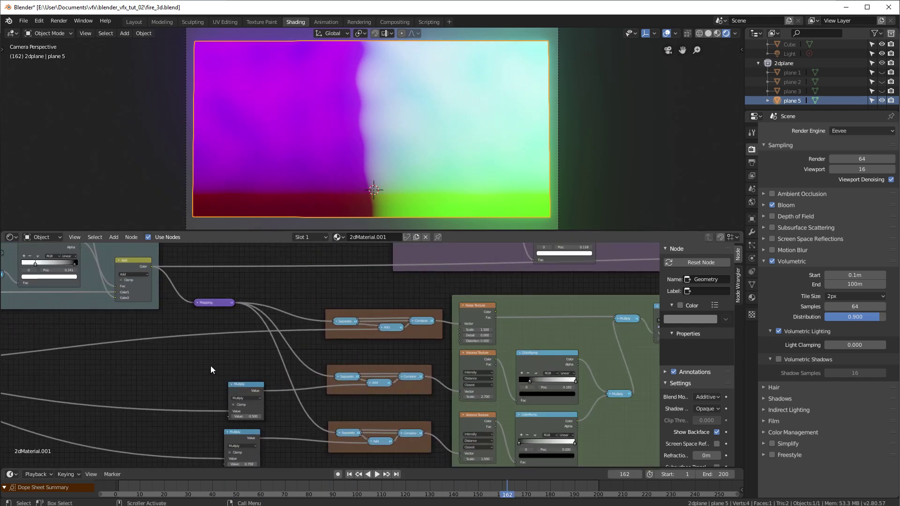
pyautogui.moveTo(202, 365); pyautogui.dragTo(152, 326, button='middle')
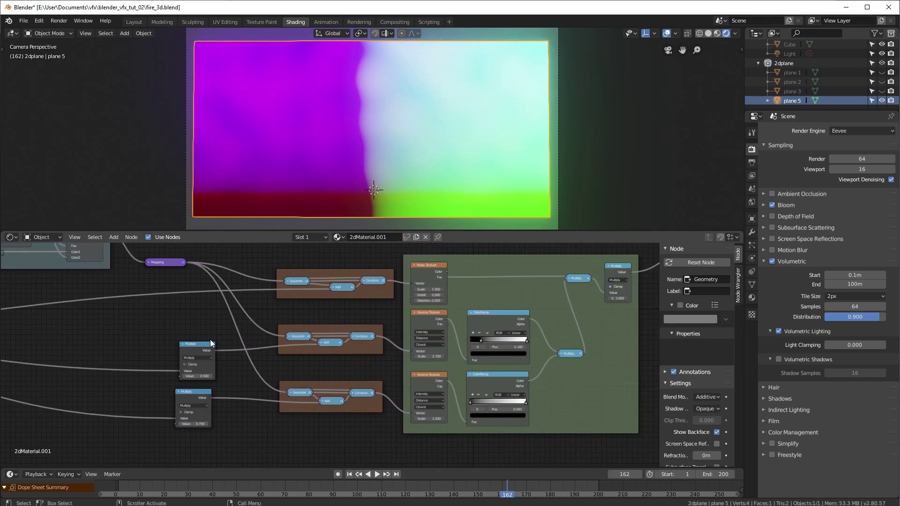
pyautogui.scroll(-3, 174, 341)
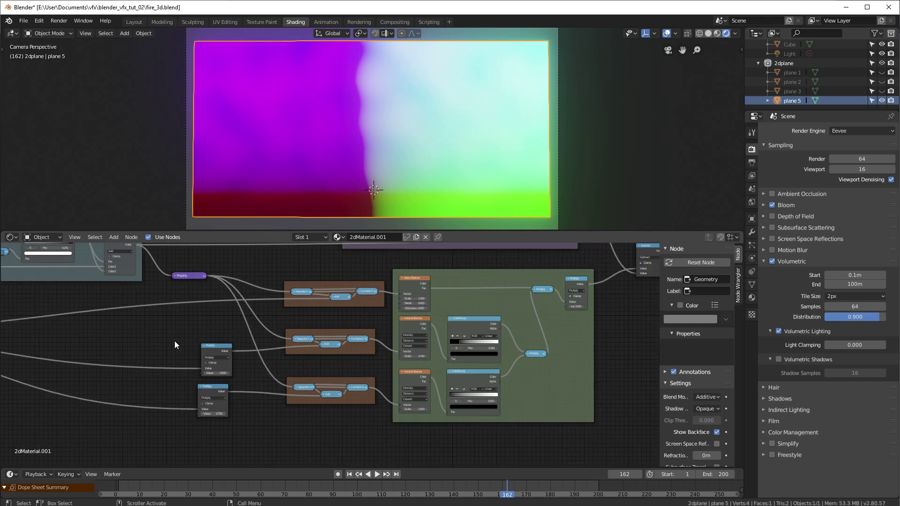
pyautogui.moveTo(147, 343); pyautogui.dragTo(112, 346, button='middle')
pyautogui.scroll(5, 348, 330)
pyautogui.moveTo(390, 336); pyautogui.dragTo(319, 298, button='middle')
pyautogui.scroll(3, 344, 336)
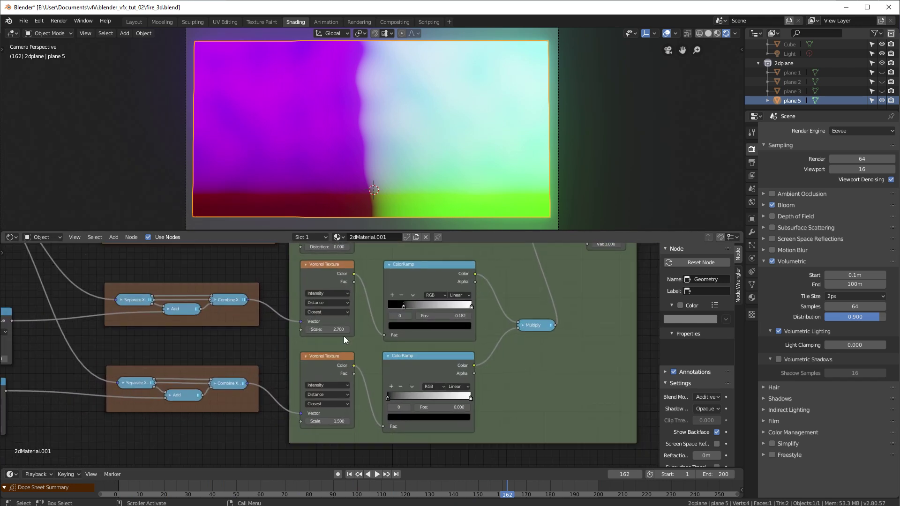
# - Preview the lower Voronoi Texture, with scale 1.500, on the plane
pyautogui.click(323, 274)
pyautogui.click(333, 365)
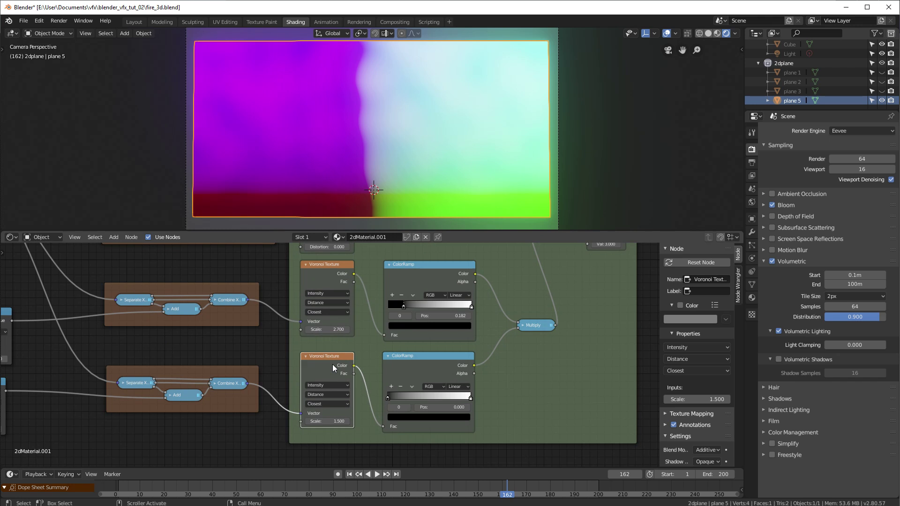
pyautogui.keyDown('ctrl'); pyautogui.keyDown('shift'); pyautogui.click(317, 364); pyautogui.keyUp('shift'); pyautogui.keyUp('ctrl')
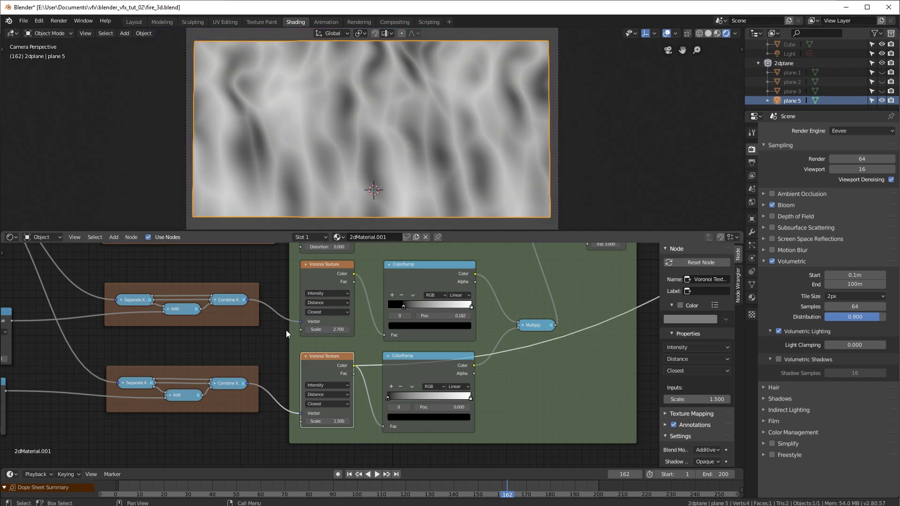
# - Expand the Mapping node after the Add node and widen it until its location, rotation and scale fields are readable
pyautogui.scroll(-4, 286, 330)
pyautogui.moveTo(78, 256); pyautogui.dragTo(268, 335, button='middle')
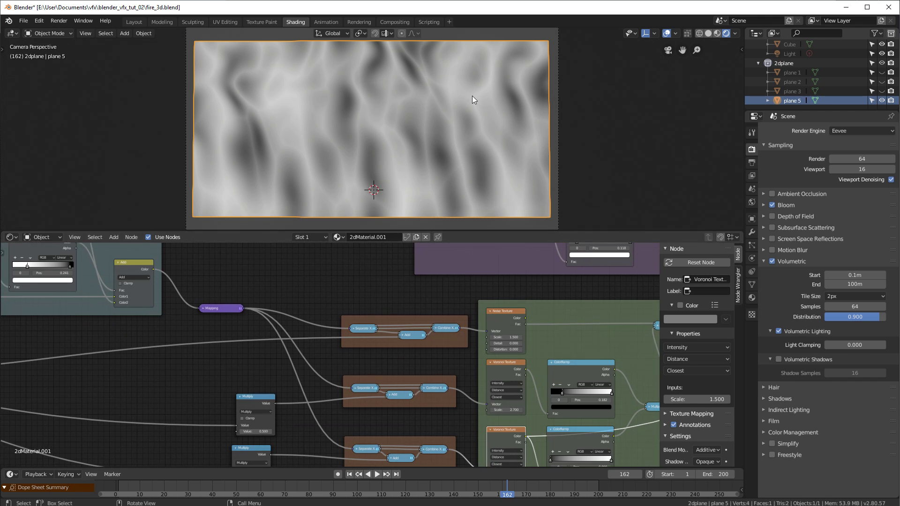
pyautogui.moveTo(170, 327); pyautogui.dragTo(307, 384, button='middle')
pyautogui.moveTo(148, 266); pyautogui.dragTo(206, 313, button='middle')
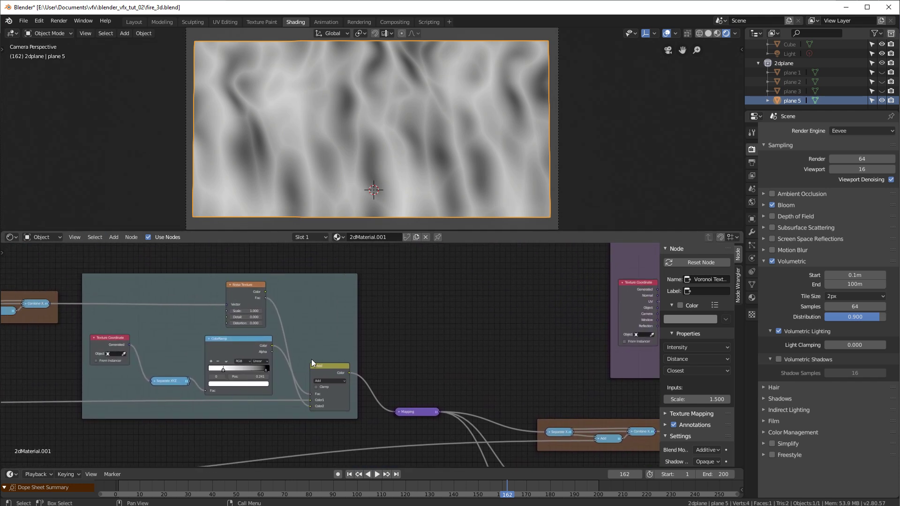
pyautogui.moveTo(387, 374); pyautogui.dragTo(292, 315, button='middle')
pyautogui.click(305, 355)
pyautogui.scroll(4, 326, 357)
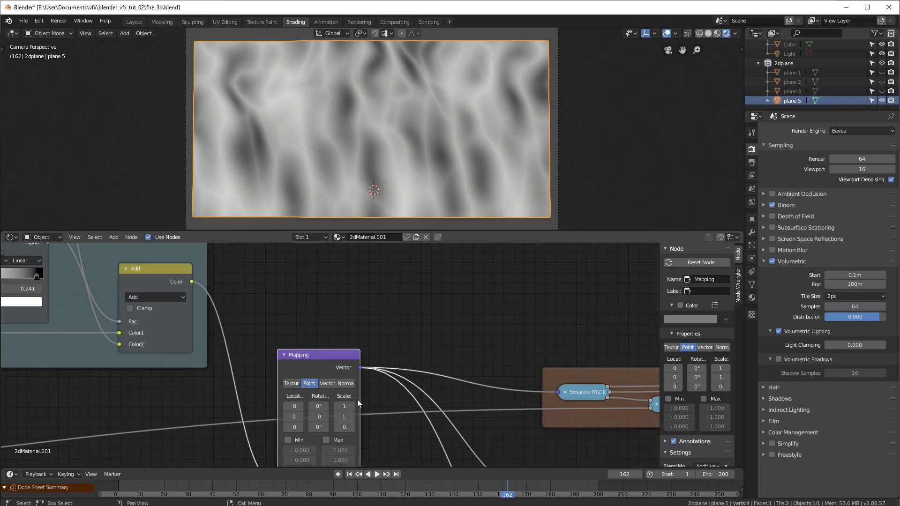
pyautogui.moveTo(360, 387); pyautogui.dragTo(409, 386)
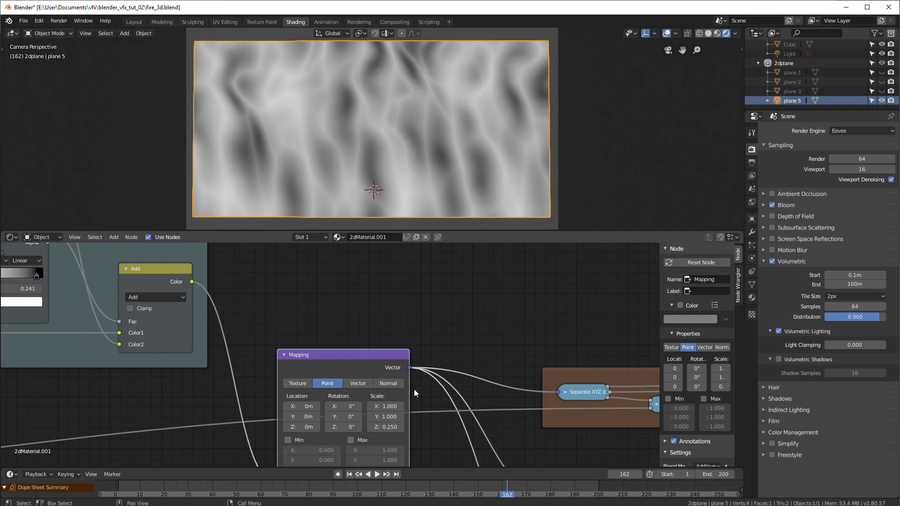
# - Narrow the expanded Mapping node and collapse it
pyautogui.moveTo(409, 390); pyautogui.dragTo(375, 389)
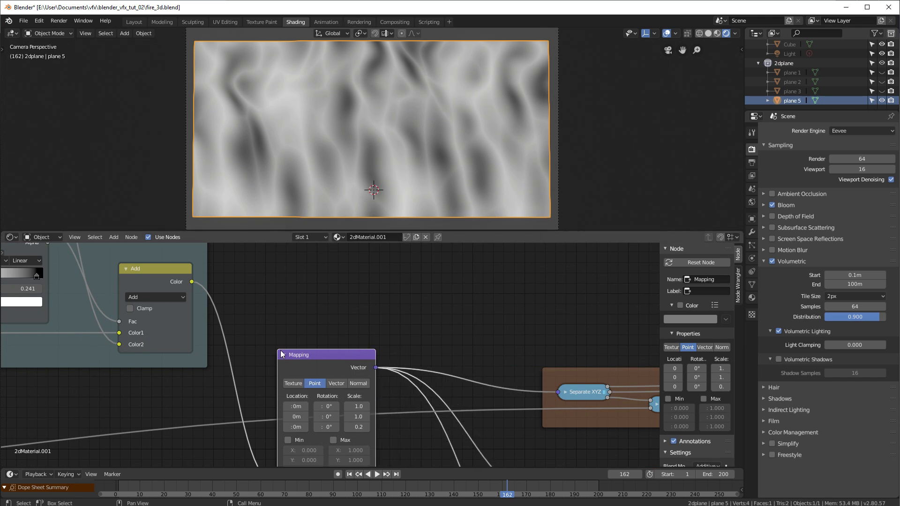
pyautogui.click(285, 355)
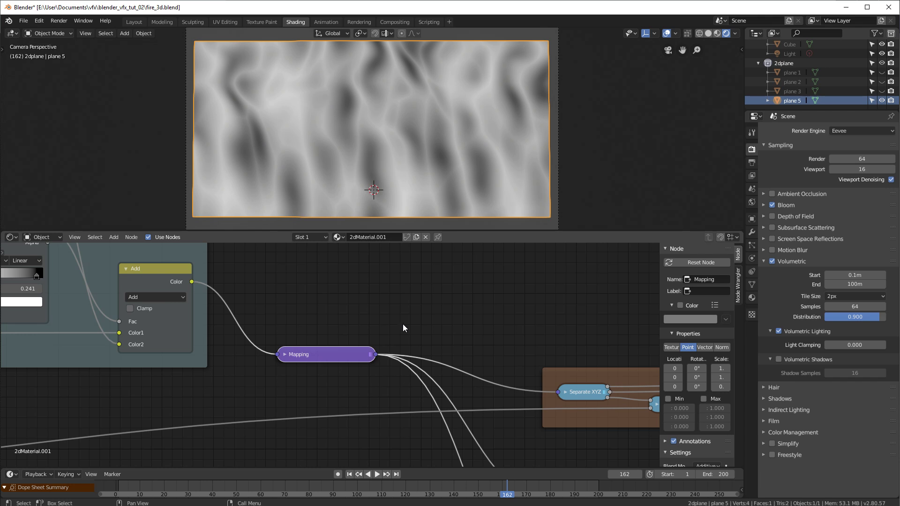
# - Expand the Mapping node and set its Z scale to 1 to compare the unstretched Voronoi pattern
pyautogui.click(284, 355)
pyautogui.scroll(-1, 363, 396)
pyautogui.click(355, 421)
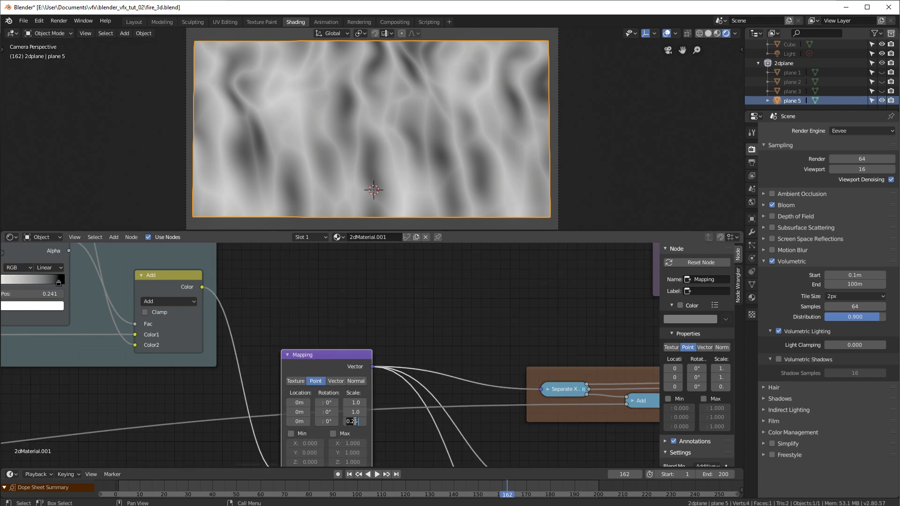
pyautogui.write('1')
pyautogui.press('Return')
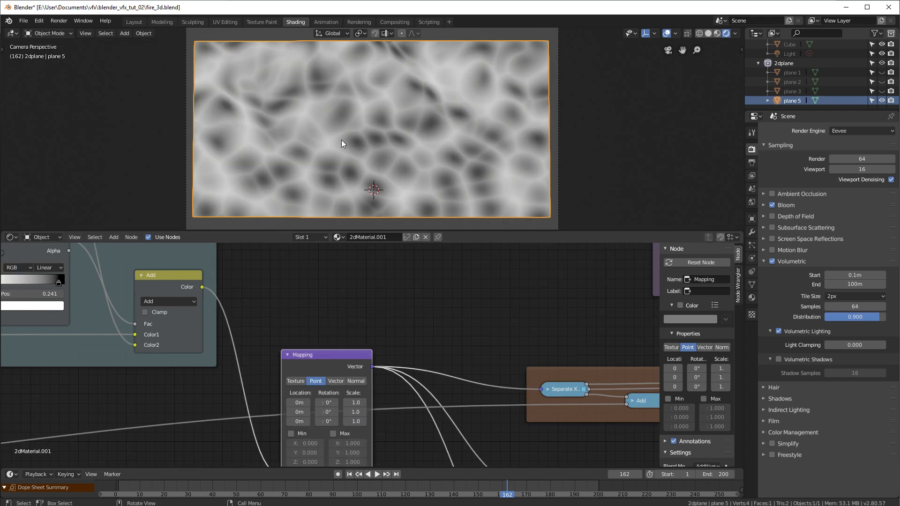
# - Set the Mapping node's Z scale back to 0.25 and collapse the node
pyautogui.click(354, 421)
pyautogui.write('0.2')
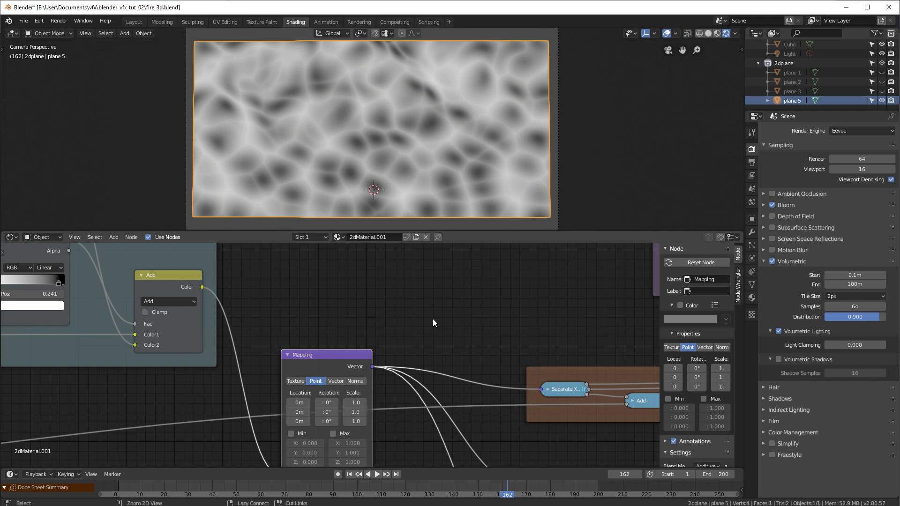
pyautogui.press('Return')
pyautogui.click(288, 355)
# - Preview the green frame's Noise Texture, then its Voronoi Textures with scales 2.700 and 1.500, one after another on the plane
pyautogui.scroll(-4, 422, 356)
pyautogui.moveTo(468, 380); pyautogui.dragTo(424, 362, button='middle')
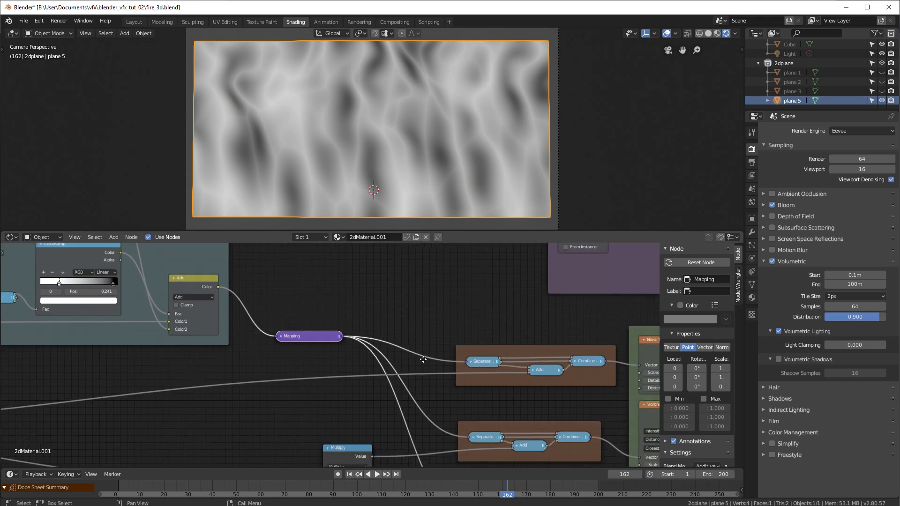
pyautogui.scroll(-3, 492, 393)
pyautogui.moveTo(544, 421); pyautogui.dragTo(343, 347, button='middle')
pyautogui.click(412, 278)
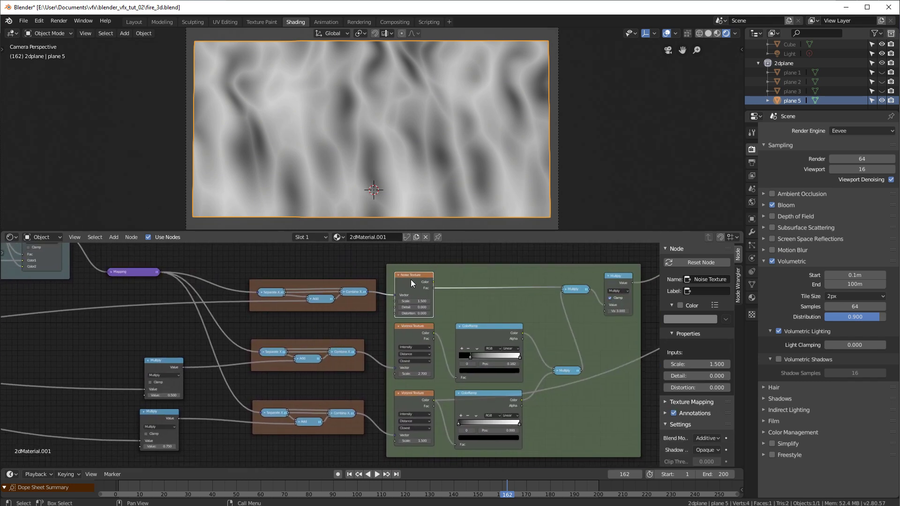
pyautogui.keyDown('ctrl'); pyautogui.keyDown('shift'); pyautogui.click(413, 279); pyautogui.keyUp('shift'); pyautogui.keyUp('ctrl')
pyautogui.keyDown('ctrl'); pyautogui.keyDown('shift'); pyautogui.click(414, 280); pyautogui.keyUp('shift'); pyautogui.keyUp('ctrl')
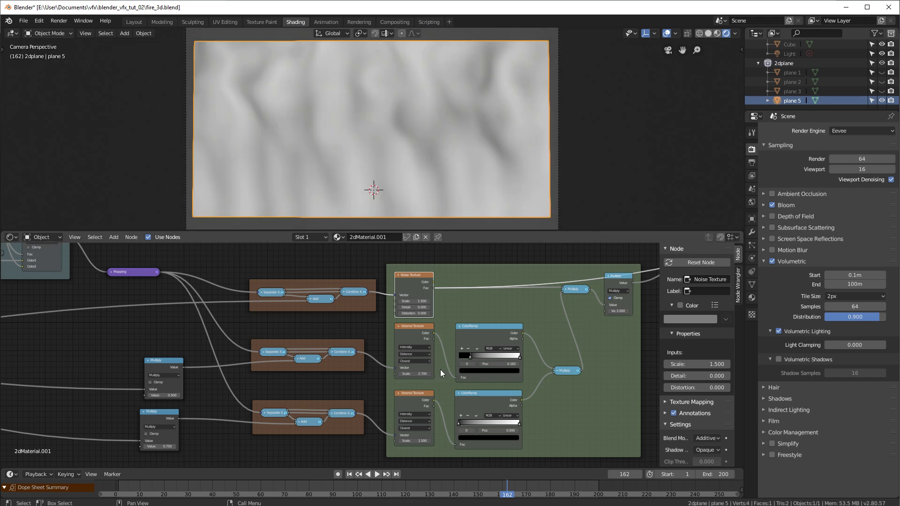
pyautogui.keyDown('ctrl'); pyautogui.keyDown('shift'); pyautogui.click(407, 334); pyautogui.keyUp('shift'); pyautogui.keyUp('ctrl')
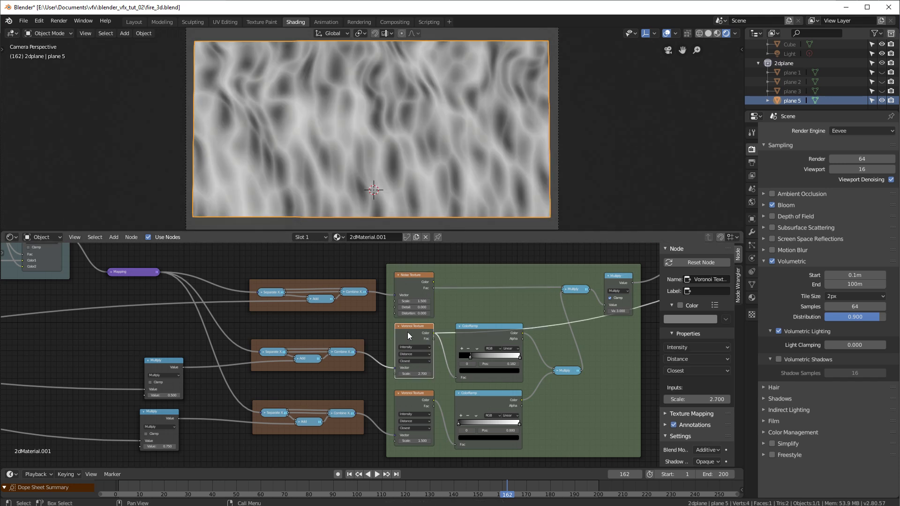
pyautogui.keyDown('ctrl'); pyautogui.keyDown('shift'); pyautogui.click(409, 398); pyautogui.keyUp('shift'); pyautogui.keyUp('ctrl')
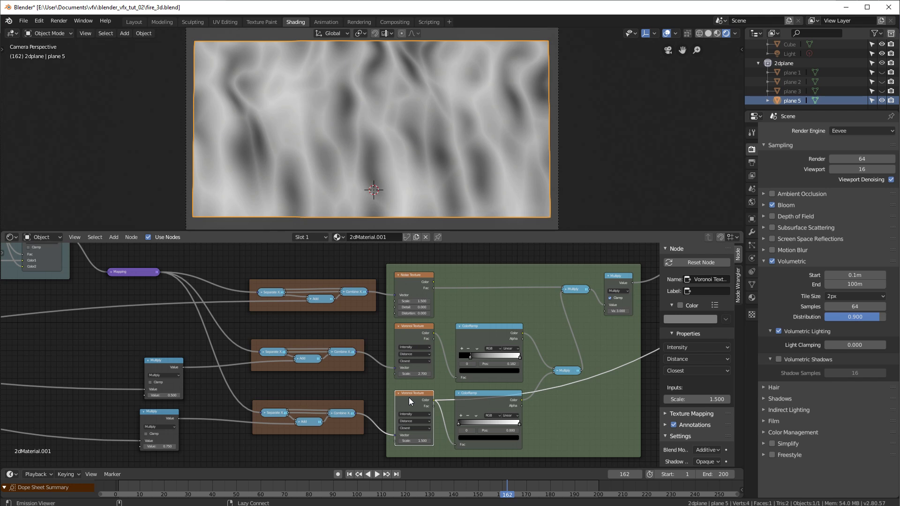
# - Preview the ColorRamp after each of the two Voronoi Textures in turn
pyautogui.keyDown('ctrl'); pyautogui.keyDown('shift'); pyautogui.click(485, 332); pyautogui.keyUp('shift'); pyautogui.keyUp('ctrl')
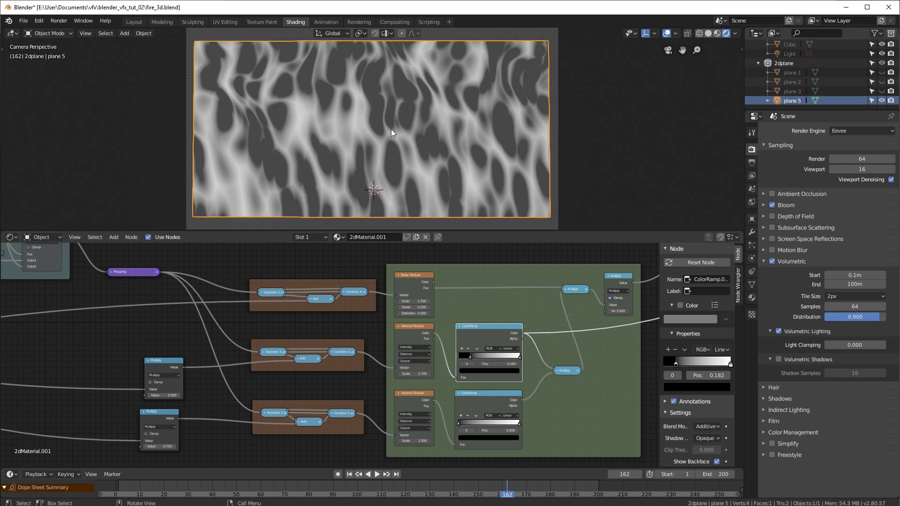
pyautogui.keyDown('ctrl'); pyautogui.keyDown('shift'); pyautogui.click(490, 397); pyautogui.keyUp('shift'); pyautogui.keyUp('ctrl')
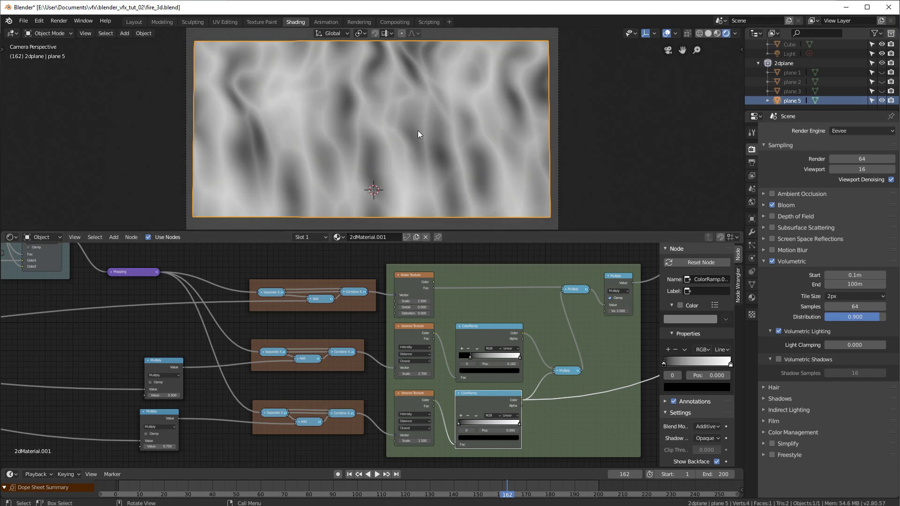
# - Preview the Multiply joining both ColorRamps, the Multiply that brings in the noise, and the clamped Multiply with value 3.000
pyautogui.moveTo(544, 360); pyautogui.dragTo(358, 363, button='middle')
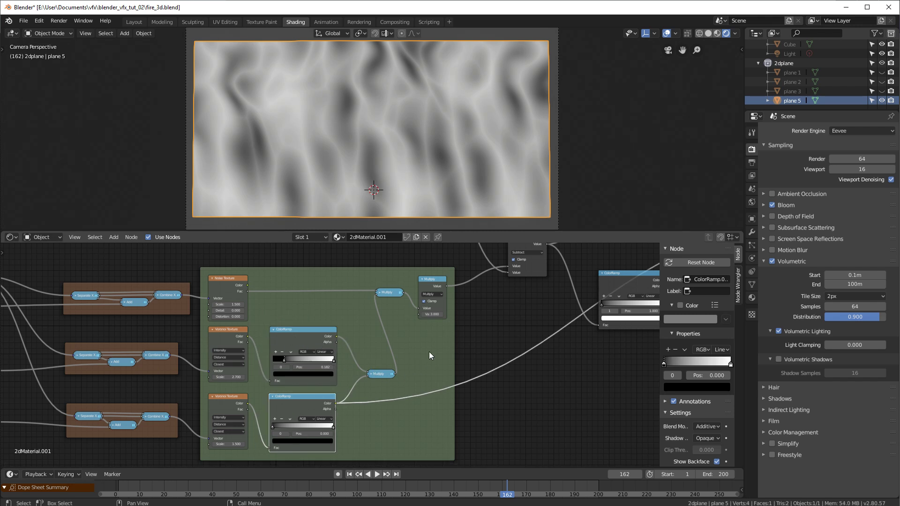
pyautogui.moveTo(428, 352); pyautogui.dragTo(341, 362, button='middle')
pyautogui.scroll(3, 336, 361)
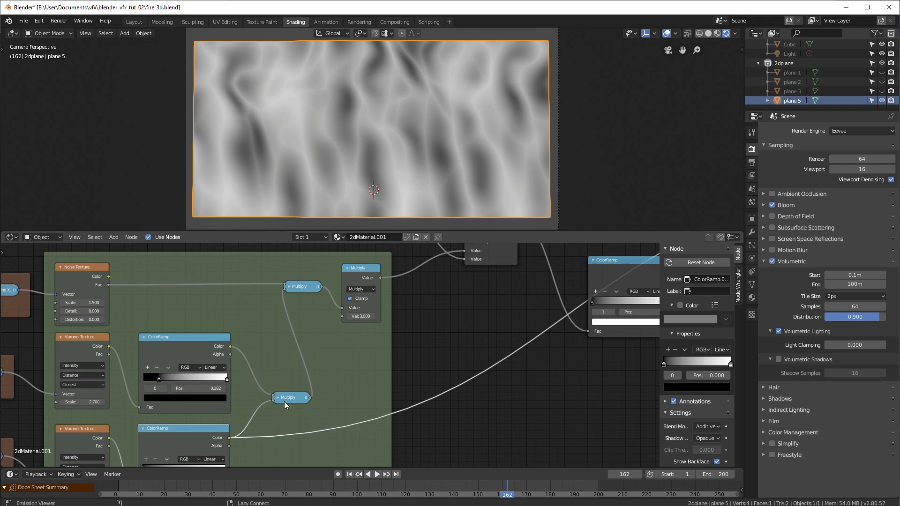
pyautogui.keyDown('ctrl'); pyautogui.keyDown('shift'); pyautogui.click(285, 401); pyautogui.keyUp('shift'); pyautogui.keyUp('ctrl')
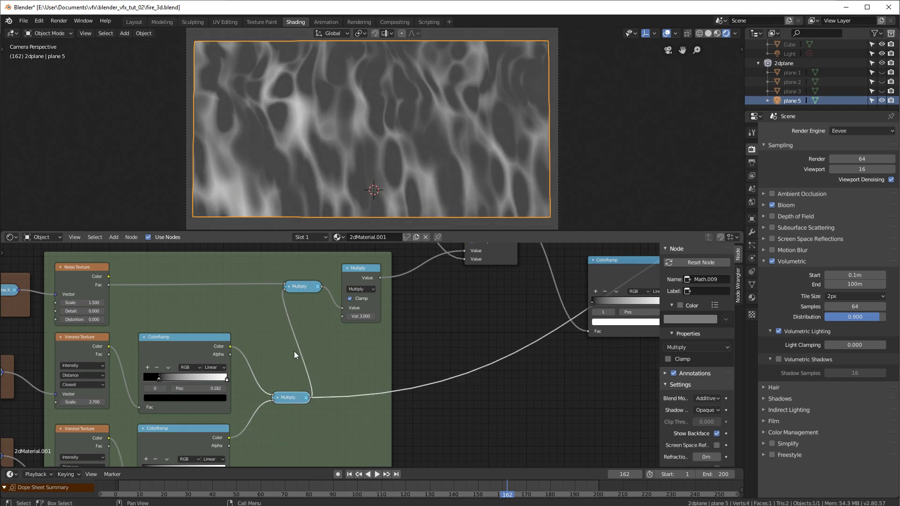
pyautogui.moveTo(294, 351); pyautogui.dragTo(314, 364, button='middle')
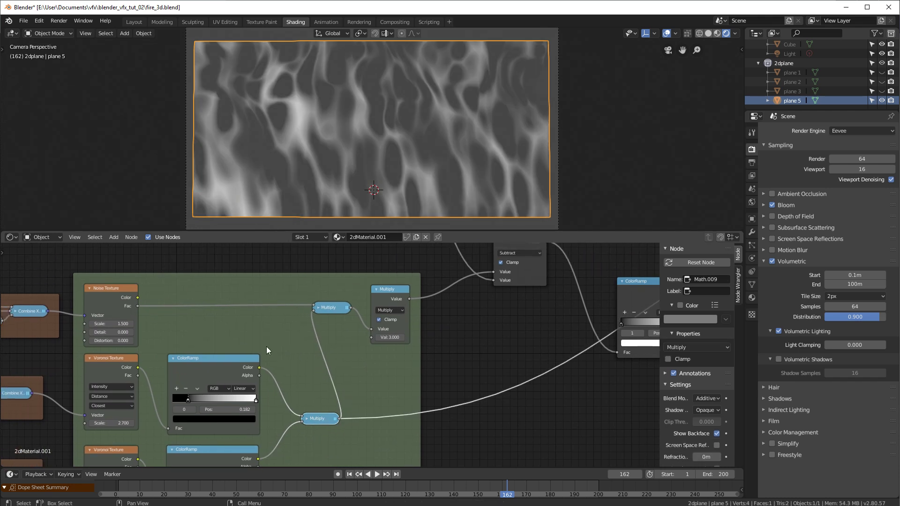
pyautogui.moveTo(371, 403); pyautogui.dragTo(360, 407, button='middle')
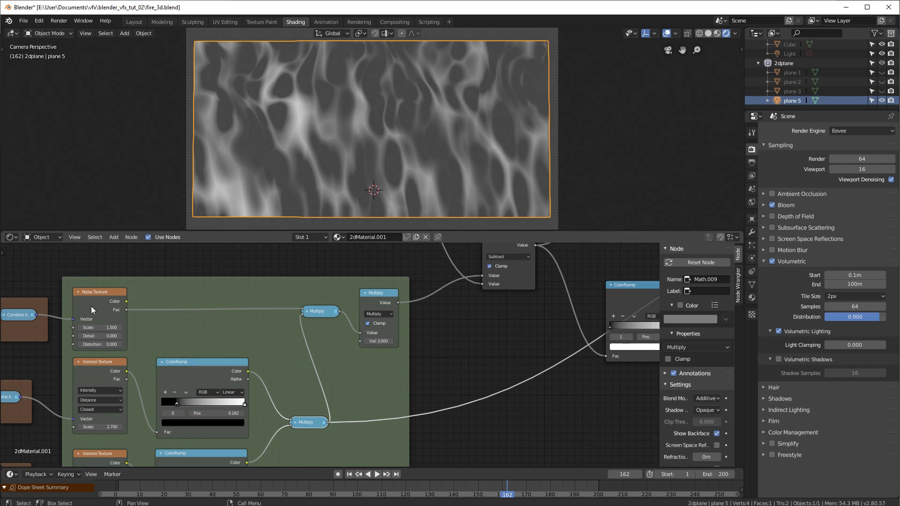
pyautogui.keyDown('ctrl'); pyautogui.keyDown('shift'); pyautogui.click(321, 312); pyautogui.keyUp('shift'); pyautogui.keyUp('ctrl')
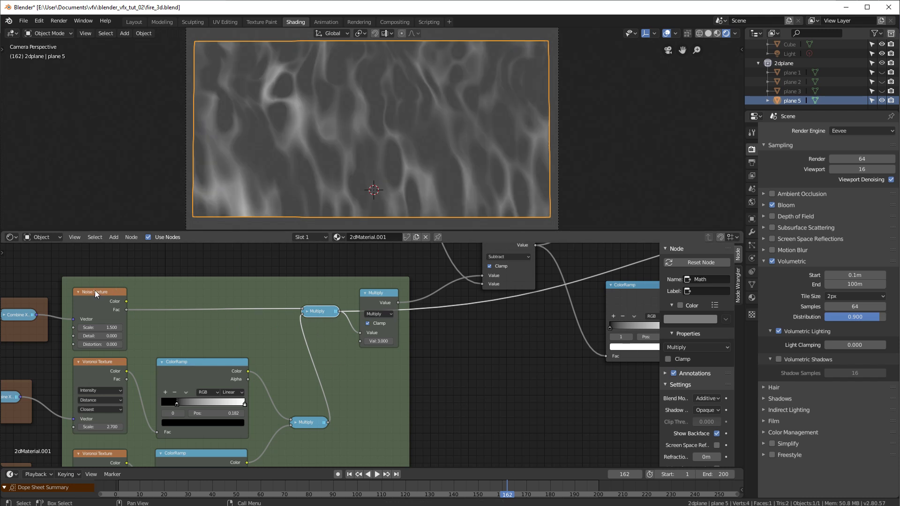
pyautogui.keyDown('ctrl'); pyautogui.keyDown('shift'); pyautogui.click(377, 294); pyautogui.keyUp('shift'); pyautogui.keyUp('ctrl')
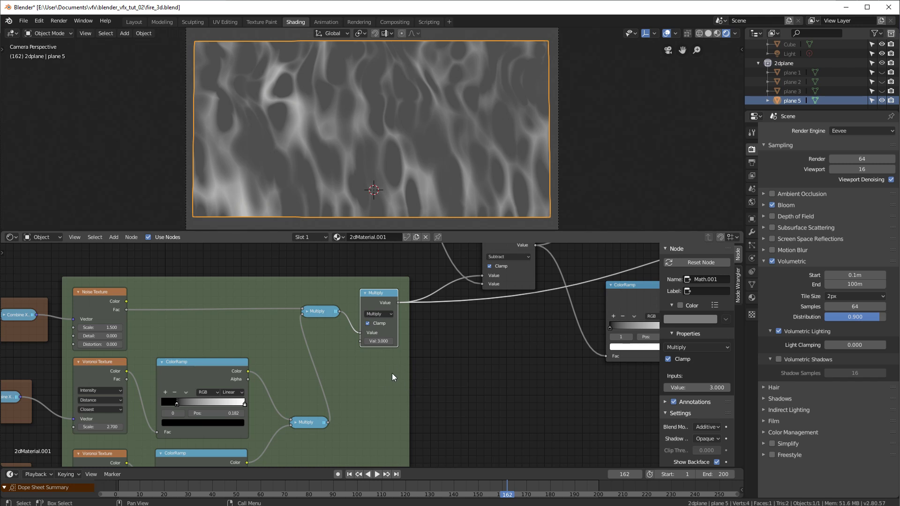
# - Examine the purple mask frame and the Subtract node where it meets the green frame's output
pyautogui.scroll(-4, 332, 355)
pyautogui.moveTo(452, 296); pyautogui.dragTo(355, 376, button='middle')
pyautogui.scroll(-4, 302, 341)
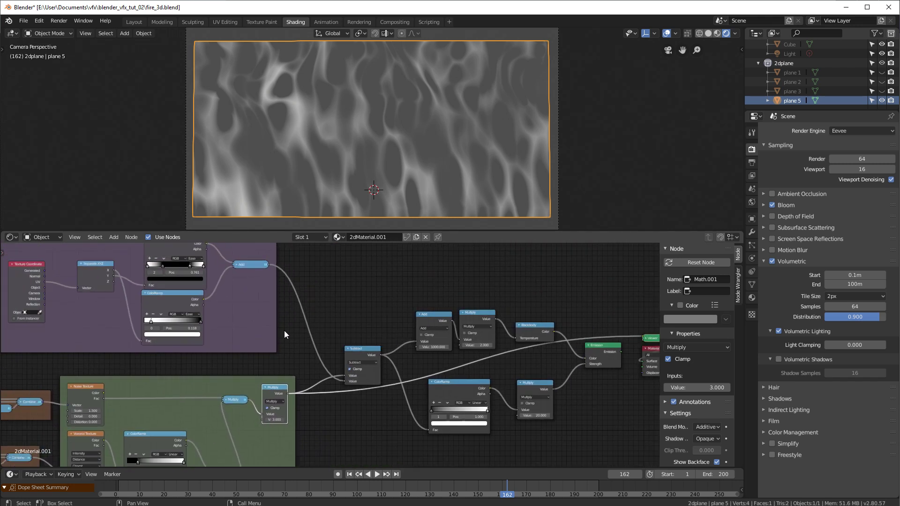
pyautogui.moveTo(147, 356); pyautogui.dragTo(398, 312, button='middle')
pyautogui.moveTo(211, 325); pyautogui.dragTo(92, 396, button='middle')
pyautogui.scroll(4, 344, 366)
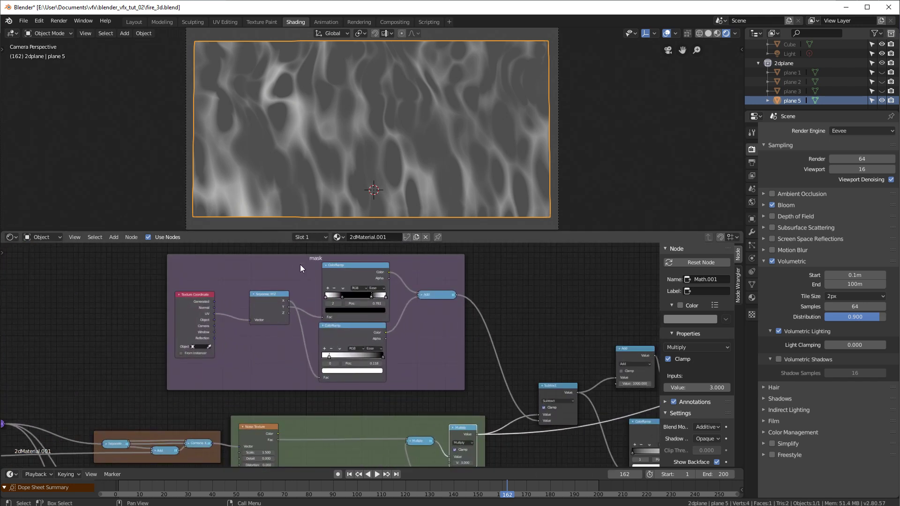
pyautogui.scroll(-6, 113, 391)
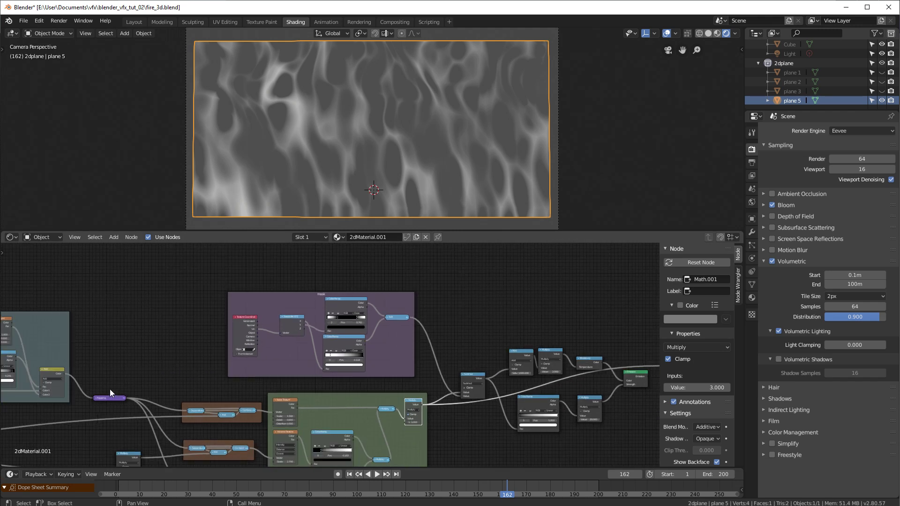
# - Examine how the frame value reaches the three scrolling branches through the Multiply nodes valued 0.500 and 0.750
pyautogui.moveTo(107, 414); pyautogui.dragTo(301, 348, button='middle')
pyautogui.moveTo(175, 396); pyautogui.dragTo(426, 369, button='middle')
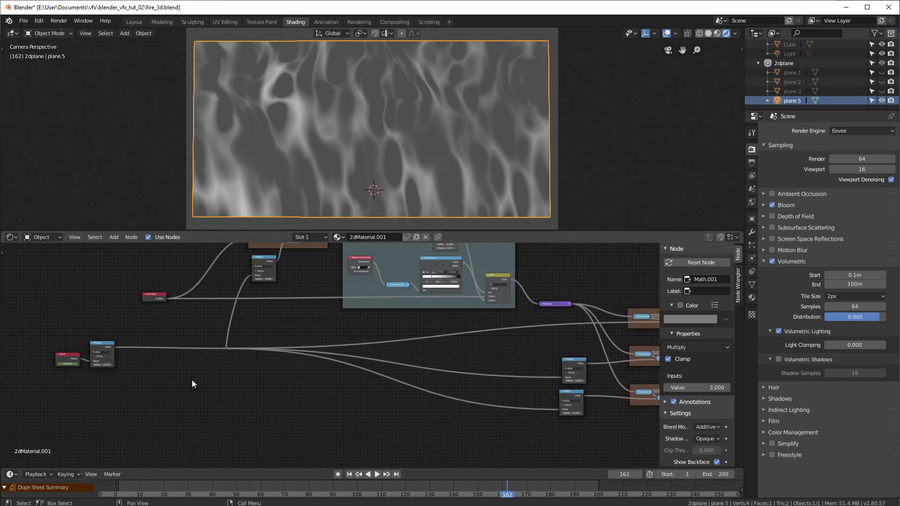
pyautogui.scroll(-1, 525, 369)
pyautogui.moveTo(526, 370); pyautogui.dragTo(373, 379, button='middle')
pyautogui.scroll(6, 377, 379)
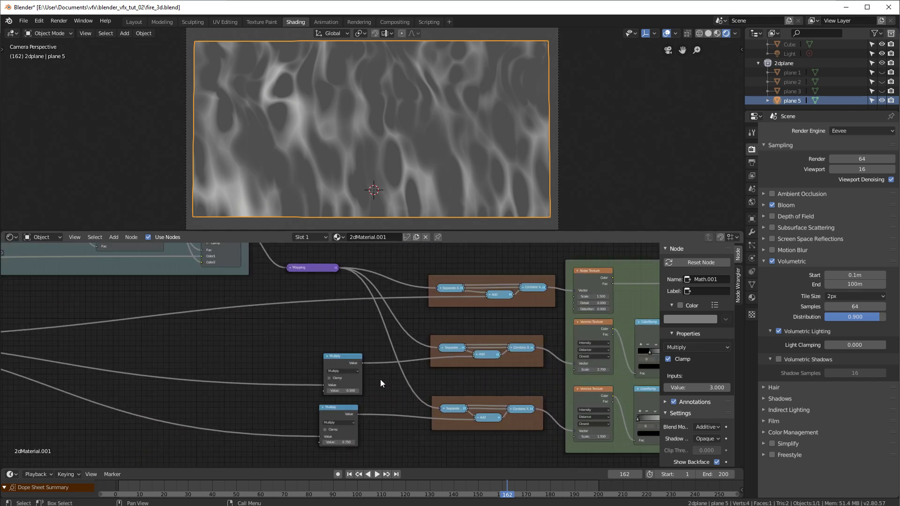
pyautogui.scroll(2, 389, 380)
pyautogui.moveTo(453, 387); pyautogui.dragTo(317, 393, button='middle')
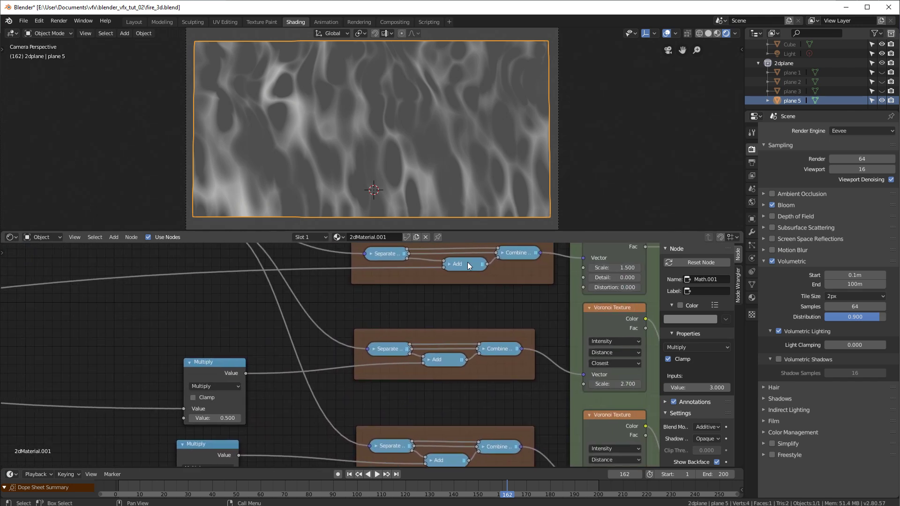
pyautogui.scroll(-1, 468, 262)
pyautogui.scroll(-1, 349, 388)
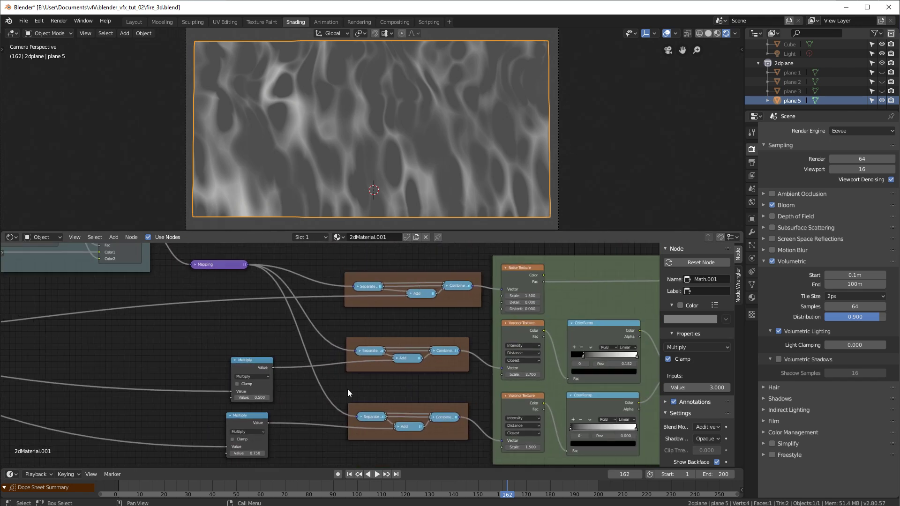
pyautogui.moveTo(284, 413); pyautogui.dragTo(338, 365, button='middle')
pyautogui.scroll(1, 338, 364)
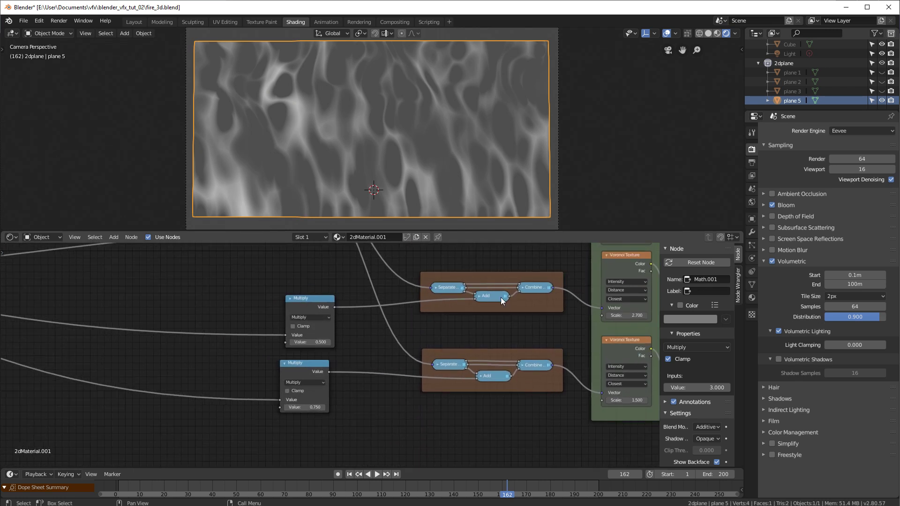
pyautogui.click(307, 368)
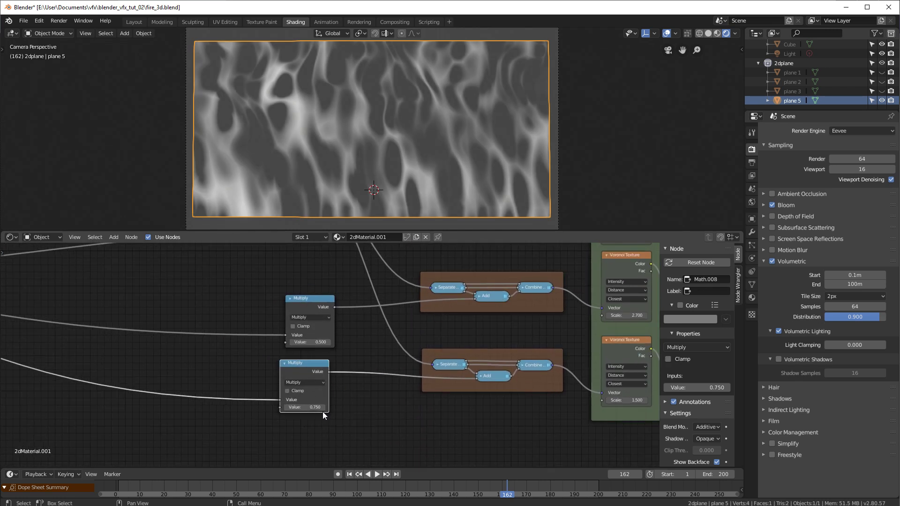
# - Examine the Multiply node valued 0.300 that drives the scrolling of the distortion noise
pyautogui.scroll(-2, 260, 389)
pyautogui.moveTo(151, 295); pyautogui.dragTo(451, 417, button='middle')
pyautogui.scroll(2, 210, 371)
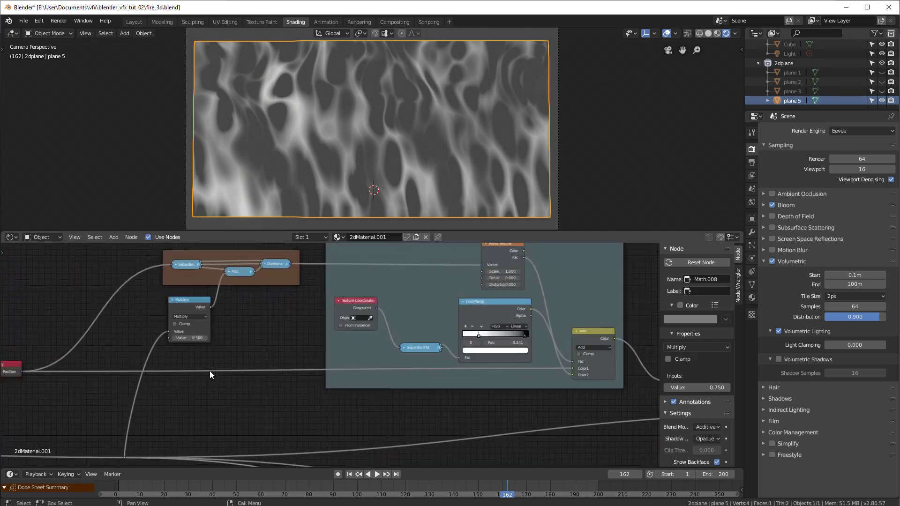
pyautogui.moveTo(198, 339); pyautogui.dragTo(251, 352, button='middle')
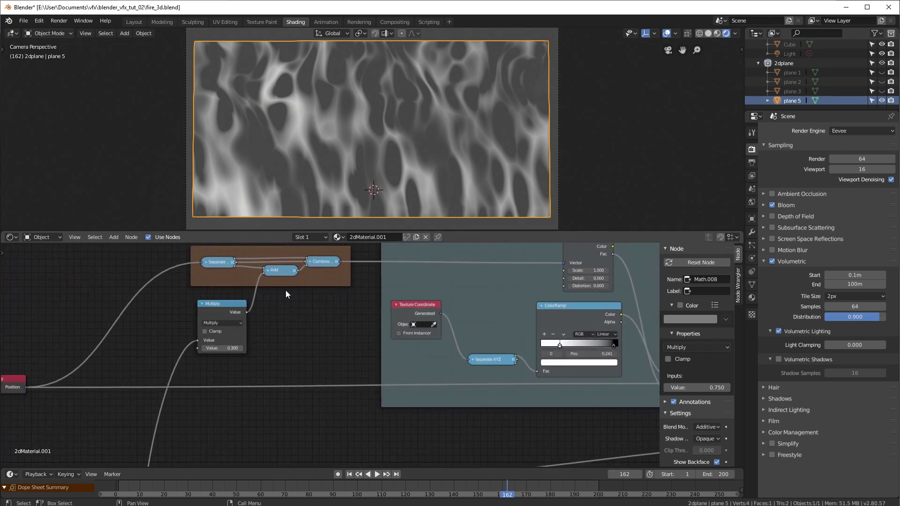
# - Play the animation of the combined textures from the first frames, then scrub to frame 91
pyautogui.scroll(-9, 316, 370)
pyautogui.moveTo(488, 407); pyautogui.dragTo(331, 357, button='middle')
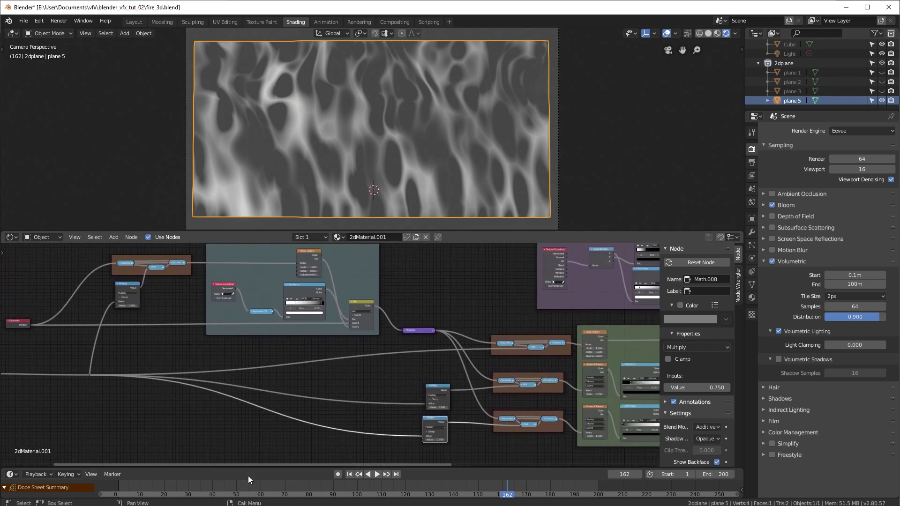
pyautogui.rightClick(128, 484)
pyautogui.press('space')
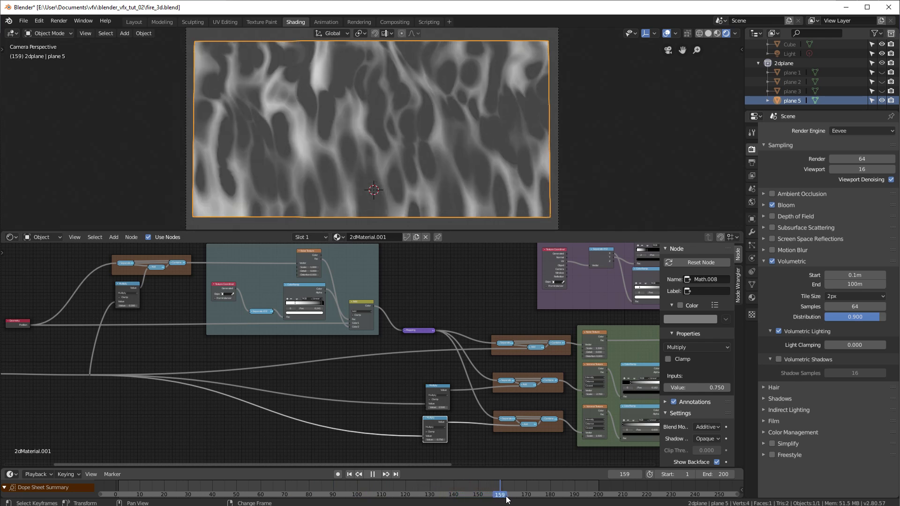
pyautogui.moveTo(535, 496); pyautogui.dragTo(336, 492, button='right')
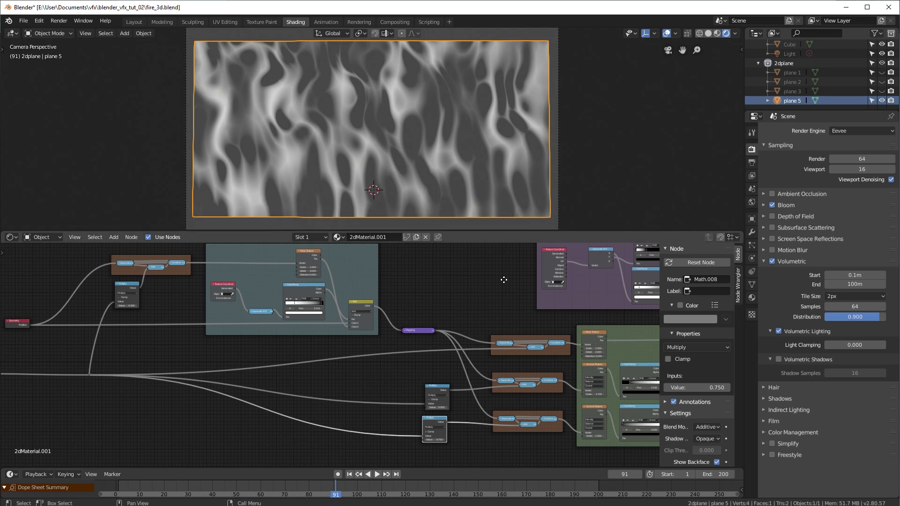
# - Preview the mask's Texture Coordinate node and each gradient output of its Separate XYZ node on the plane
pyautogui.moveTo(432, 253); pyautogui.dragTo(428, 316, button='middle')
pyautogui.scroll(6, 427, 317)
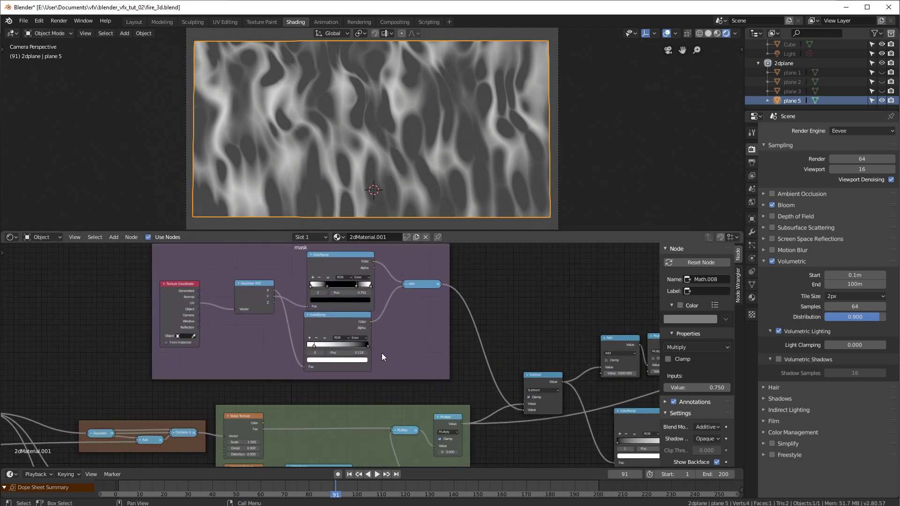
pyautogui.moveTo(243, 290); pyautogui.dragTo(265, 310, button='middle')
pyautogui.scroll(4, 253, 311)
pyautogui.keyDown('ctrl'); pyautogui.keyDown('shift'); pyautogui.click(154, 294); pyautogui.keyUp('shift'); pyautogui.keyUp('ctrl')
pyautogui.keyDown('ctrl'); pyautogui.keyDown('shift'); pyautogui.click(154, 293); pyautogui.keyUp('shift'); pyautogui.keyUp('ctrl')
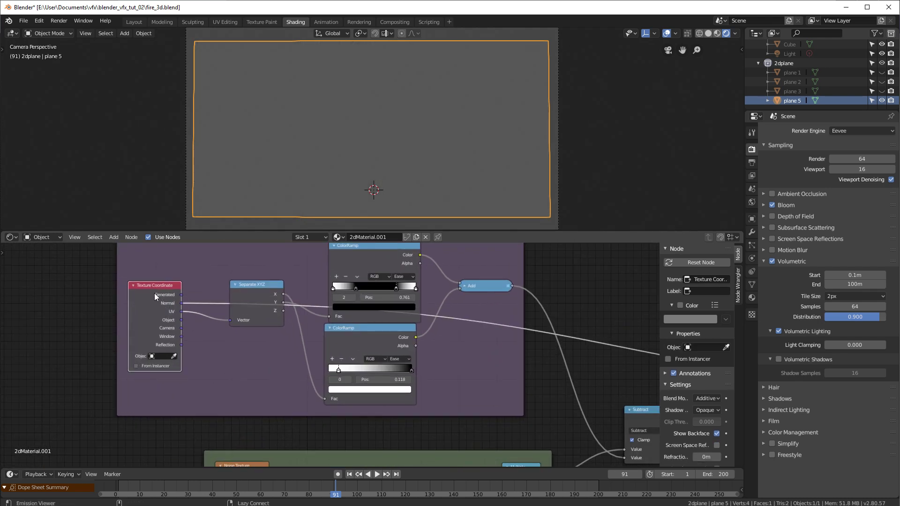
pyautogui.keyDown('ctrl'); pyautogui.keyDown('shift'); pyautogui.click(253, 294); pyautogui.keyUp('shift'); pyautogui.keyUp('ctrl')
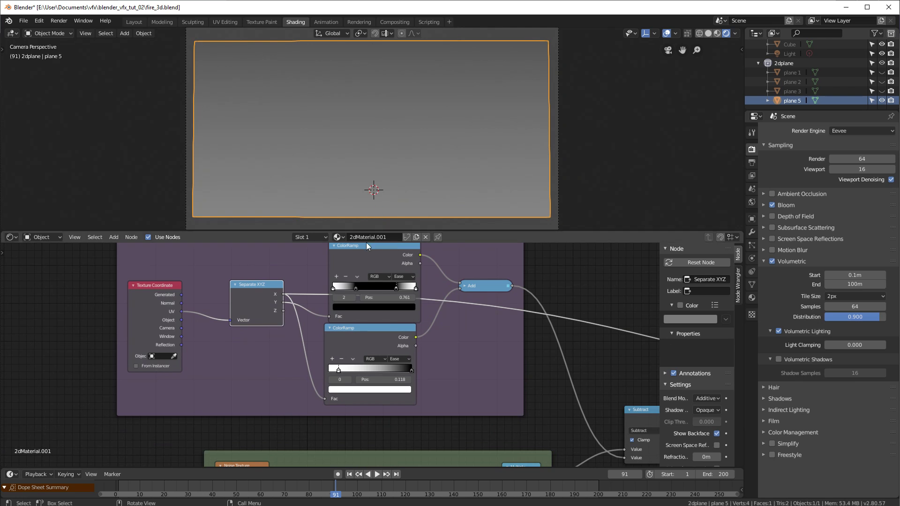
pyautogui.keyDown('ctrl'); pyautogui.keyDown('shift'); pyautogui.click(263, 288); pyautogui.keyUp('shift'); pyautogui.keyUp('ctrl')
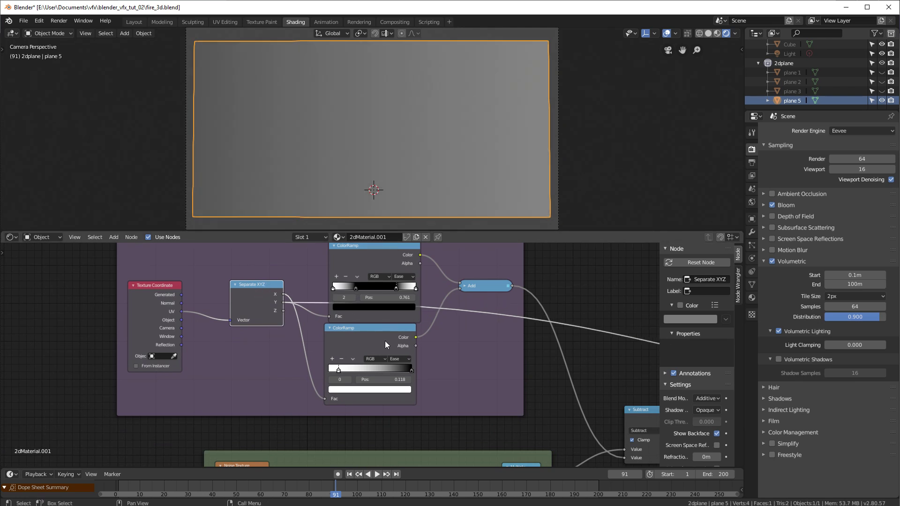
# - Preview the two ColorRamp nodes in the mask frame, then the Add node that combines them
pyautogui.moveTo(482, 321); pyautogui.dragTo(388, 358, button='middle')
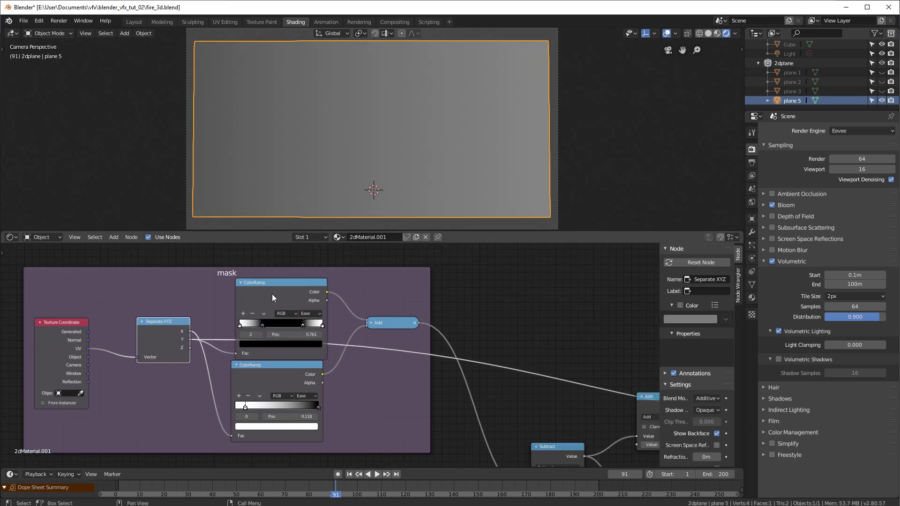
pyautogui.keyDown('ctrl'); pyautogui.keyDown('shift'); pyautogui.click(277, 287); pyautogui.keyUp('shift'); pyautogui.keyUp('ctrl')
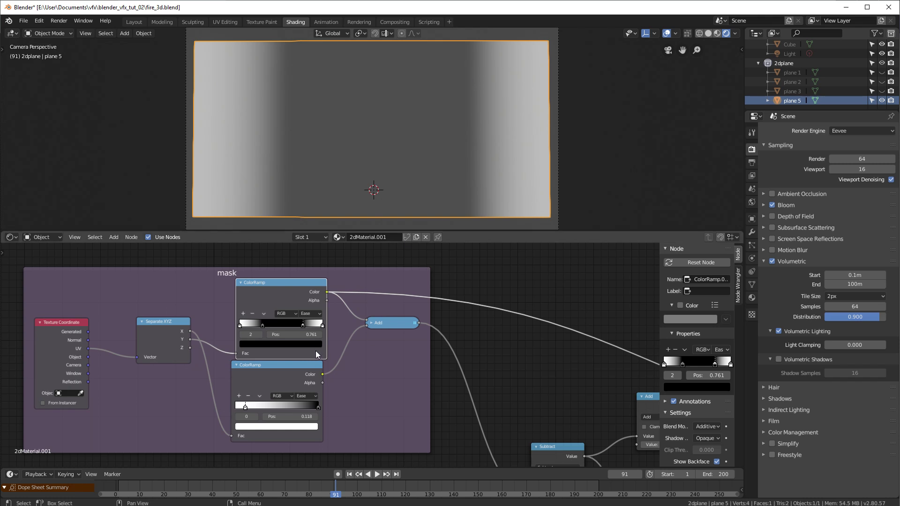
pyautogui.keyDown('ctrl'); pyautogui.keyDown('shift'); pyautogui.click(264, 367); pyautogui.keyUp('shift'); pyautogui.keyUp('ctrl')
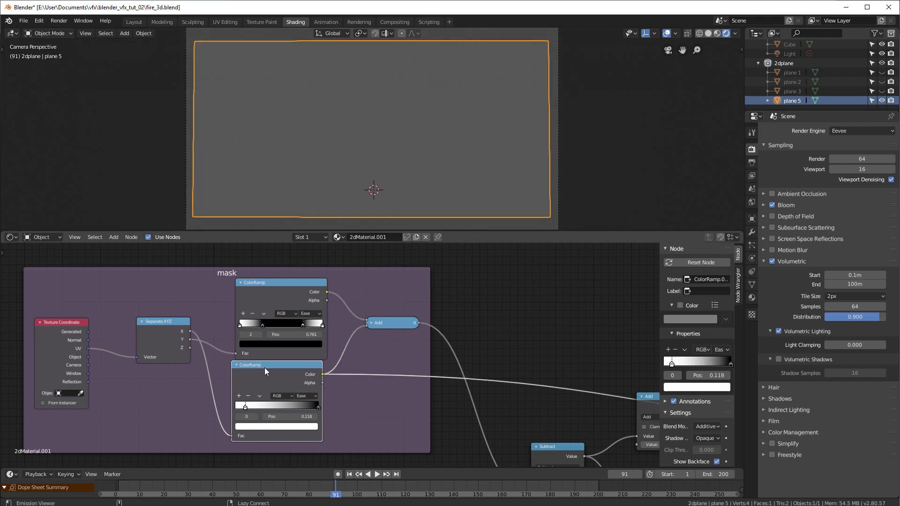
pyautogui.keyDown('ctrl'); pyautogui.keyDown('shift'); pyautogui.click(400, 322); pyautogui.keyUp('shift'); pyautogui.keyUp('ctrl')
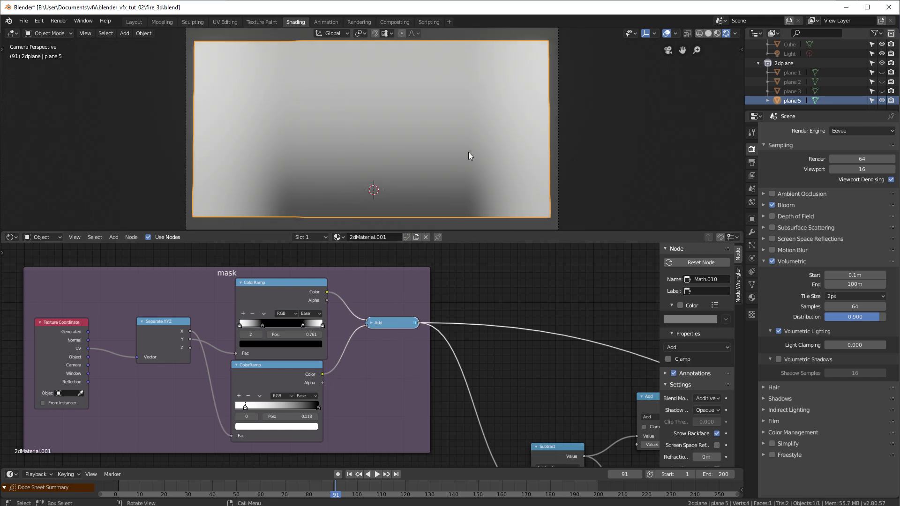
# - Preview the Subtract node that combines mask and textures, comparing it with the green frame's final Multiply output
pyautogui.moveTo(536, 399); pyautogui.dragTo(348, 287, button='middle')
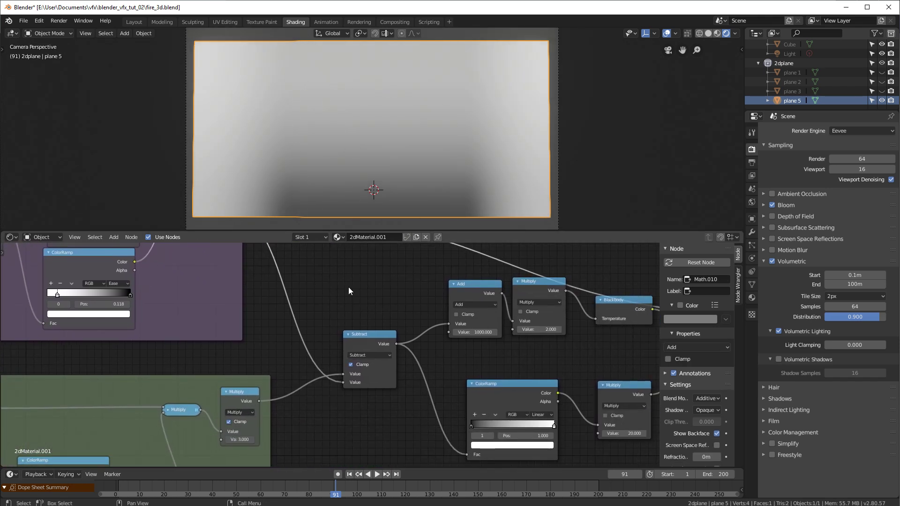
pyautogui.keyDown('ctrl'); pyautogui.keyDown('shift'); pyautogui.click(366, 334); pyautogui.keyUp('shift'); pyautogui.keyUp('ctrl')
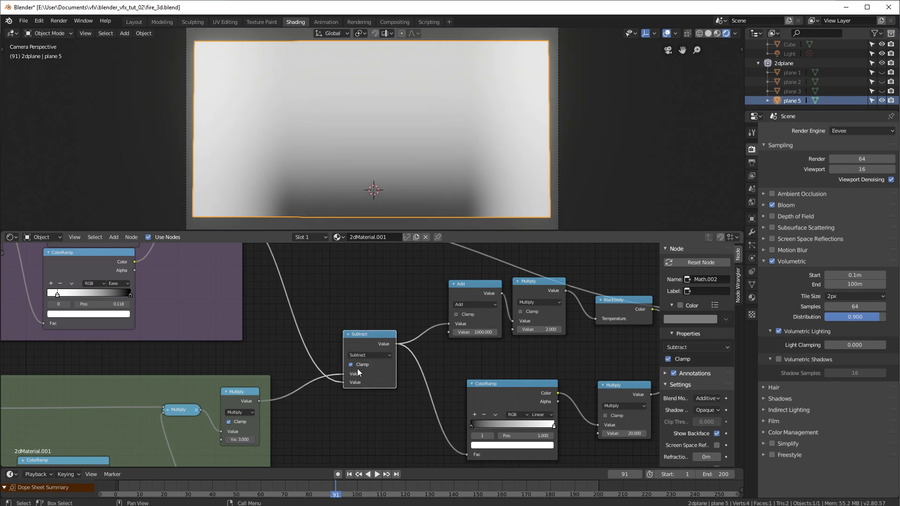
pyautogui.moveTo(308, 378); pyautogui.dragTo(306, 336, button='middle')
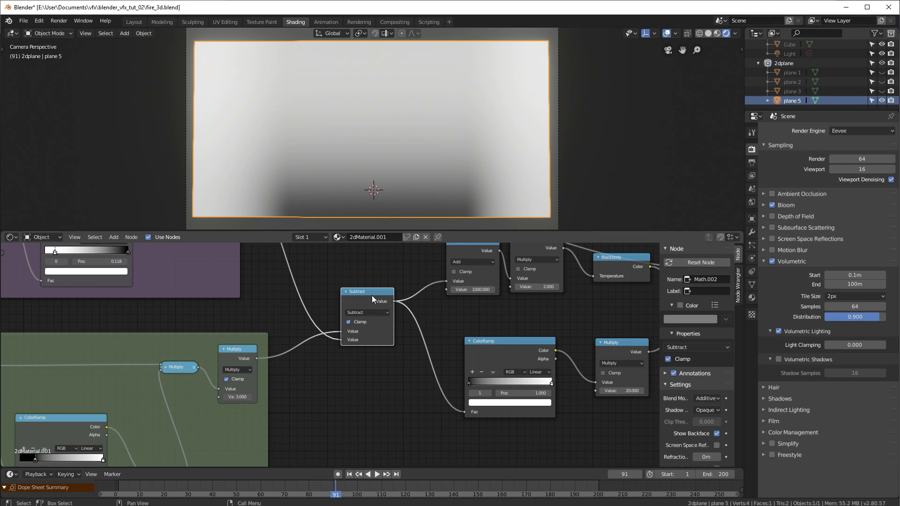
pyautogui.moveTo(369, 295); pyautogui.dragTo(368, 315)
pyautogui.keyDown('ctrl'); pyautogui.keyDown('shift'); pyautogui.click(368, 315); pyautogui.keyUp('shift'); pyautogui.keyUp('ctrl')
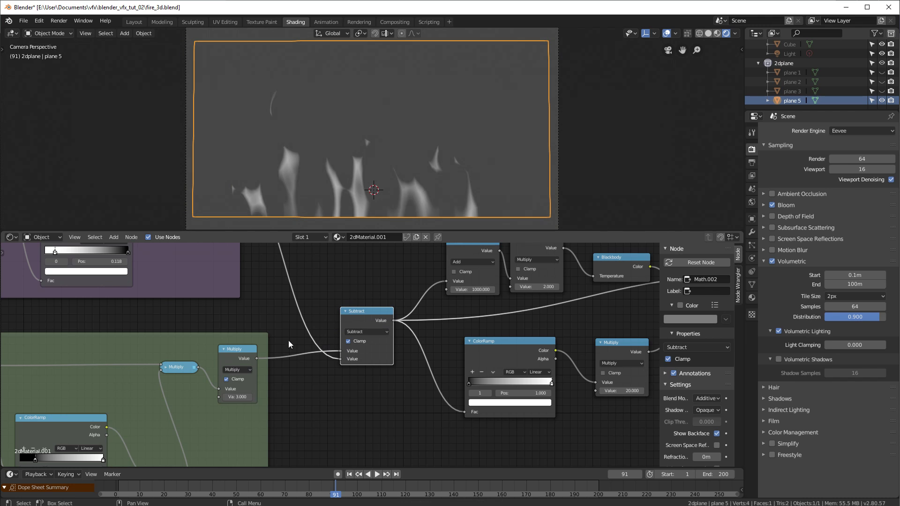
pyautogui.keyDown('ctrl'); pyautogui.keyDown('shift'); pyautogui.click(229, 352); pyautogui.keyUp('shift'); pyautogui.keyUp('ctrl')
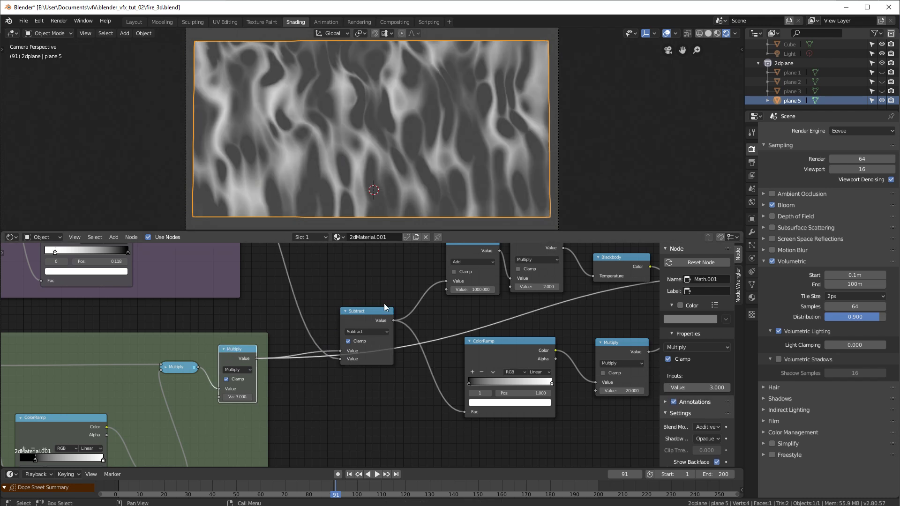
pyautogui.keyDown('ctrl'); pyautogui.keyDown('shift'); pyautogui.click(359, 319); pyautogui.keyUp('shift'); pyautogui.keyUp('ctrl')
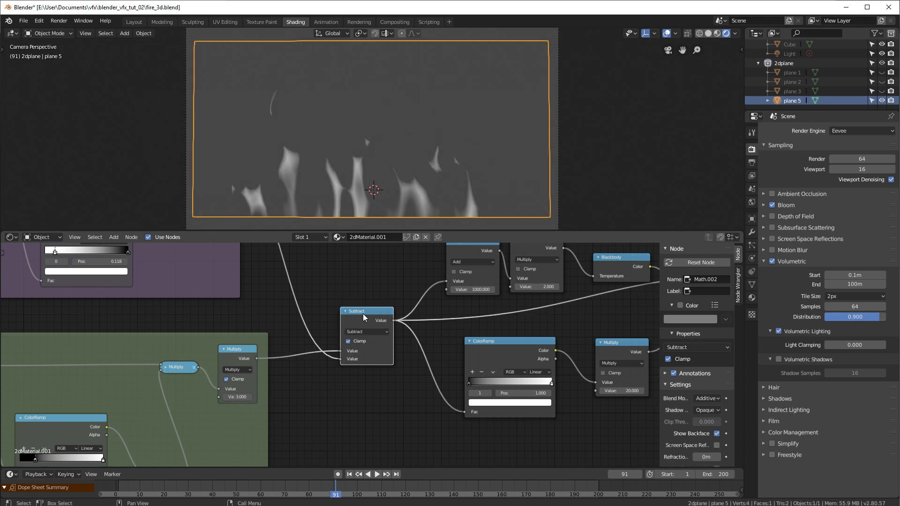
# - Try the Multiply operation on the Subtract node that combines the mask and the textures
pyautogui.moveTo(329, 305); pyautogui.dragTo(358, 321, button='middle')
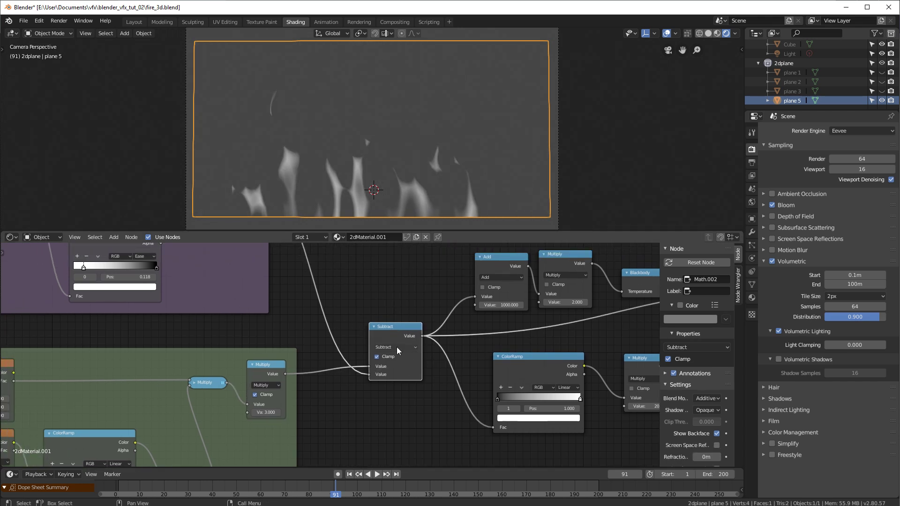
pyautogui.click(402, 347)
pyautogui.click(403, 371)
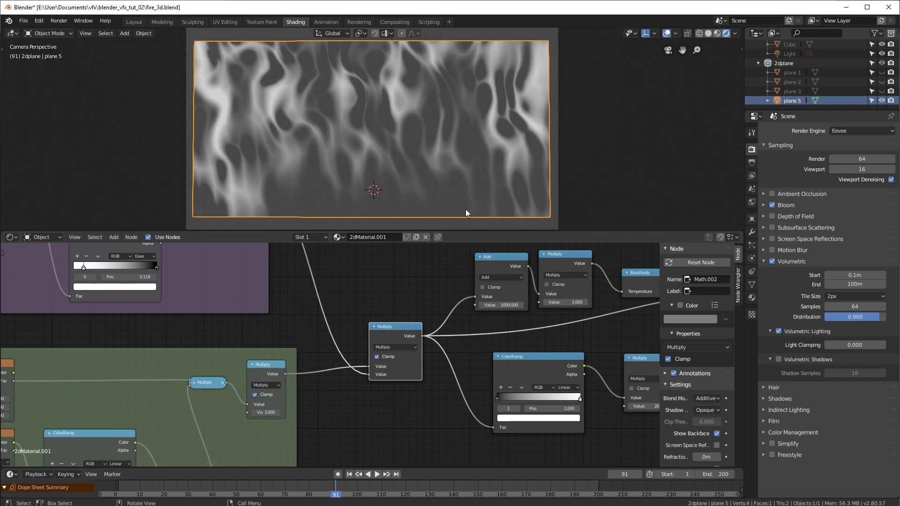
# - Try an Invert node on the link from the mask's Add node to the combining Multiply node, and scrub to frame 81
pyautogui.moveTo(350, 273); pyautogui.dragTo(386, 359, button='middle')
pyautogui.hotkey('shift', 'a')
pyautogui.moveTo(346, 352)
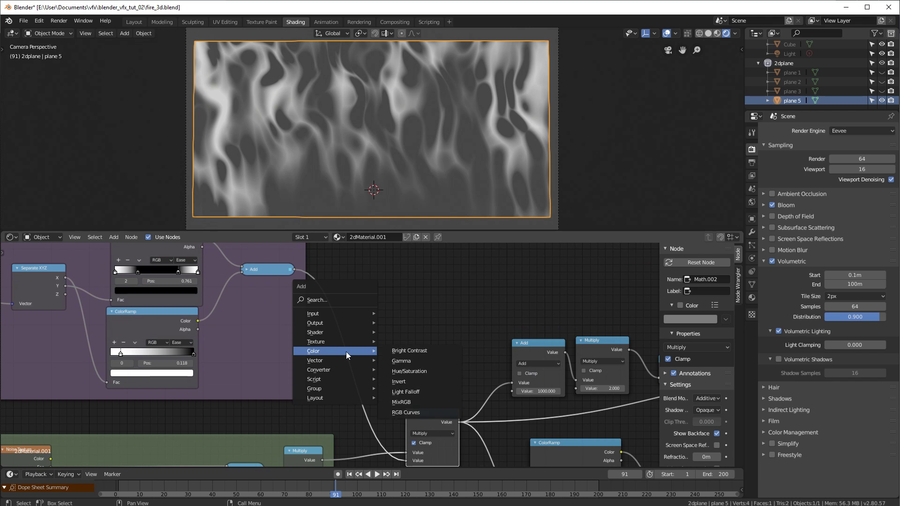
pyautogui.click(399, 381)
pyautogui.click(359, 346)
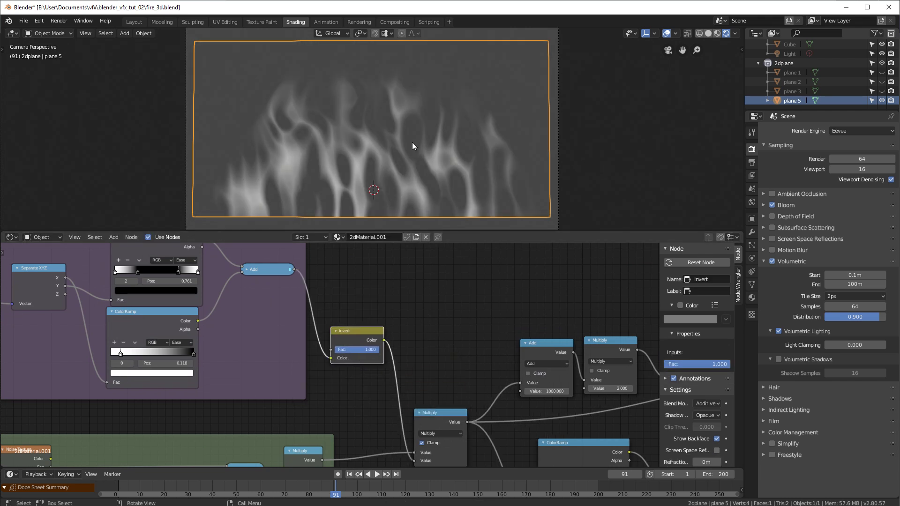
pyautogui.moveTo(459, 329); pyautogui.dragTo(412, 309, button='middle')
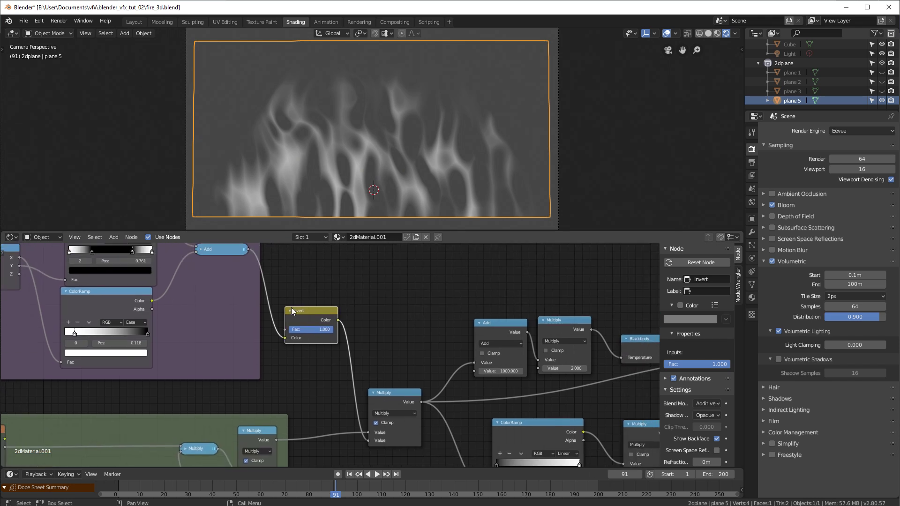
pyautogui.moveTo(230, 489); pyautogui.dragTo(311, 487, button='right')
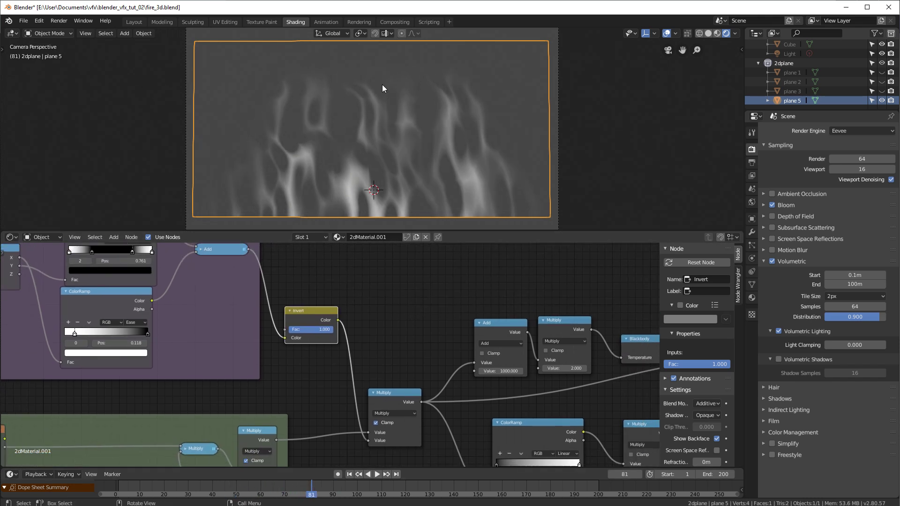
pyautogui.moveTo(340, 331); pyautogui.dragTo(359, 325, button='middle')
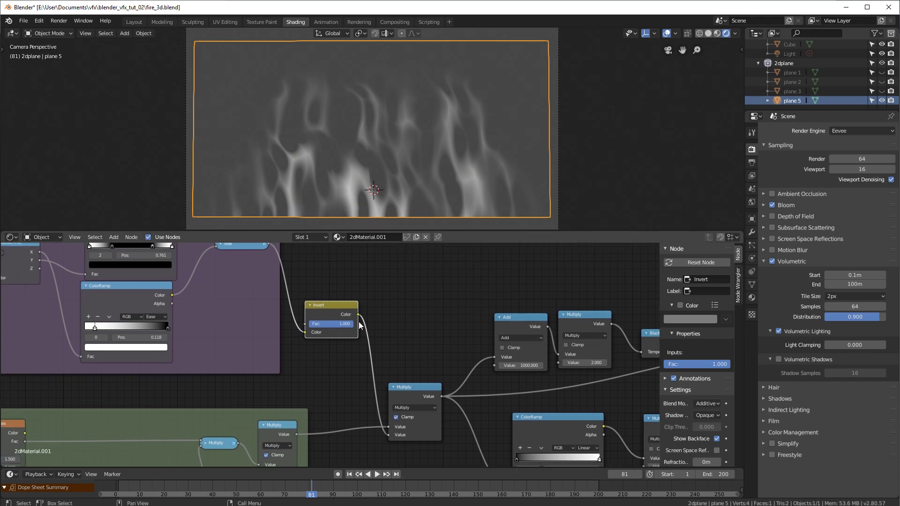
# - Reconnect the mask's Add output directly to the combining math node and set its operation back to Subtract
pyautogui.scroll(-3, 421, 302)
pyautogui.moveTo(421, 302); pyautogui.dragTo(371, 323, button='middle')
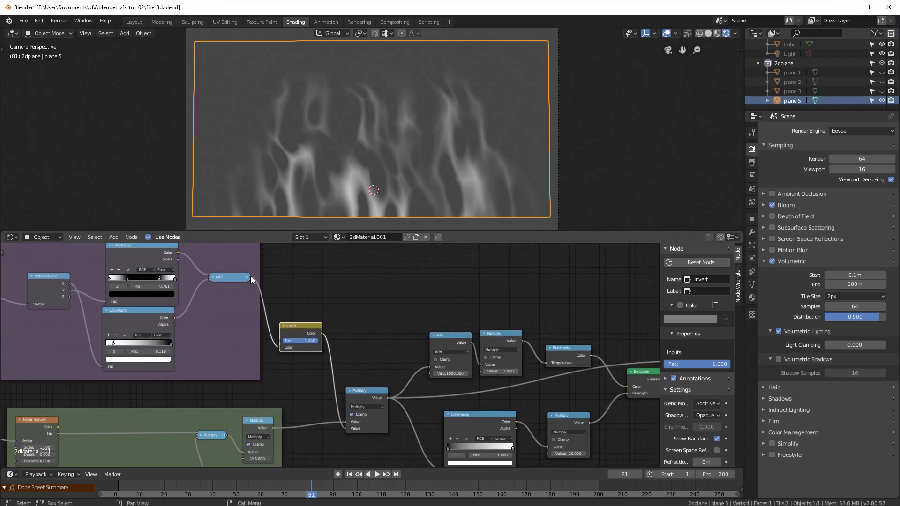
pyautogui.moveTo(250, 277); pyautogui.dragTo(346, 428)
pyautogui.click(366, 407)
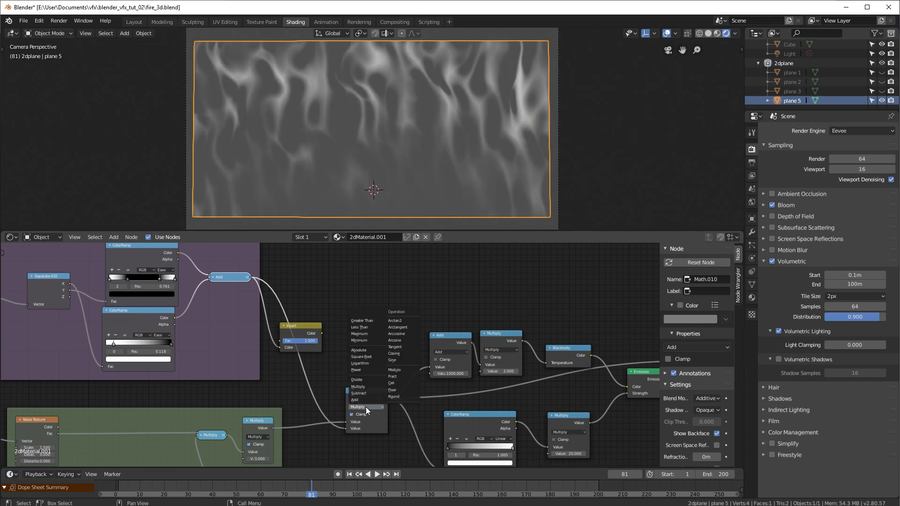
pyautogui.click(363, 393)
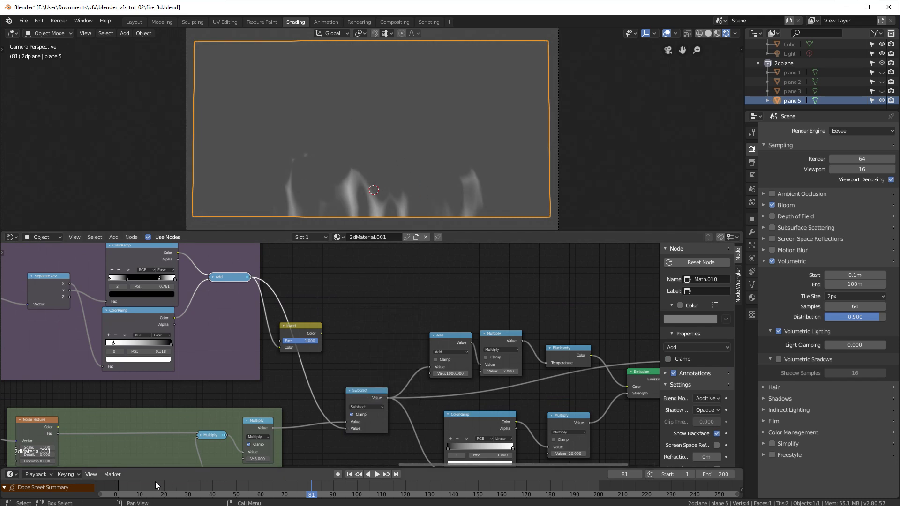
# - Play the animation with the mask subtracted from the textures, then scrub to frame 116
pyautogui.rightClick(170, 487)
pyautogui.press('space')
pyautogui.moveTo(200, 489); pyautogui.dragTo(396, 487, button='right')
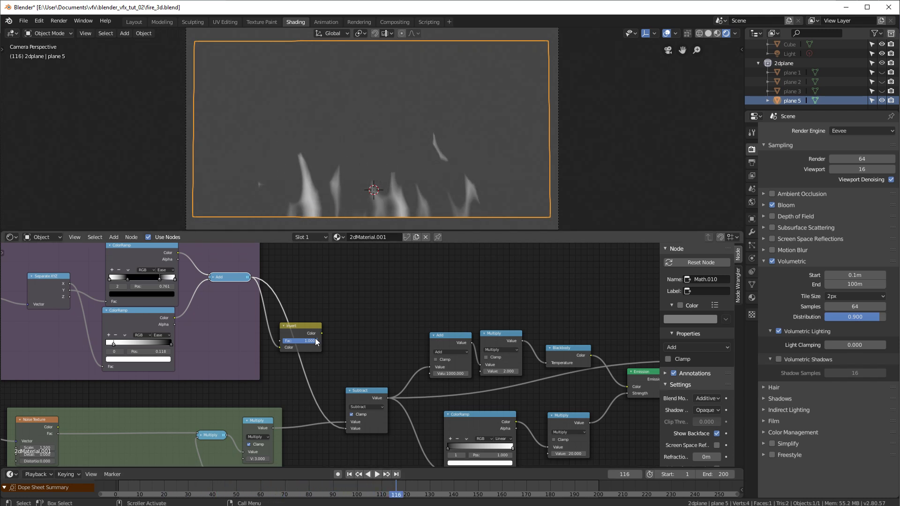
# - Delete the unused Invert node beside the mask frame
pyautogui.click(303, 325)
pyautogui.press('x')
pyautogui.moveTo(342, 351); pyautogui.dragTo(329, 279, button='middle')
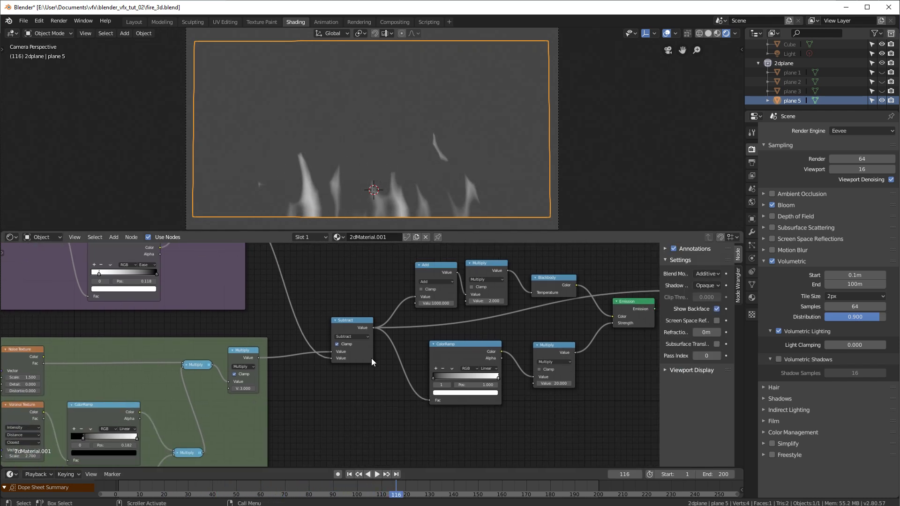
# - Examine the two branches leaving the Subtract node, scrub to frame 165 and check the flame playback
pyautogui.scroll(3, 371, 358)
pyautogui.moveTo(446, 325); pyautogui.dragTo(333, 367, button='middle')
pyautogui.moveTo(261, 353); pyautogui.dragTo(226, 346)
pyautogui.moveTo(229, 486); pyautogui.dragTo(514, 493, button='right')
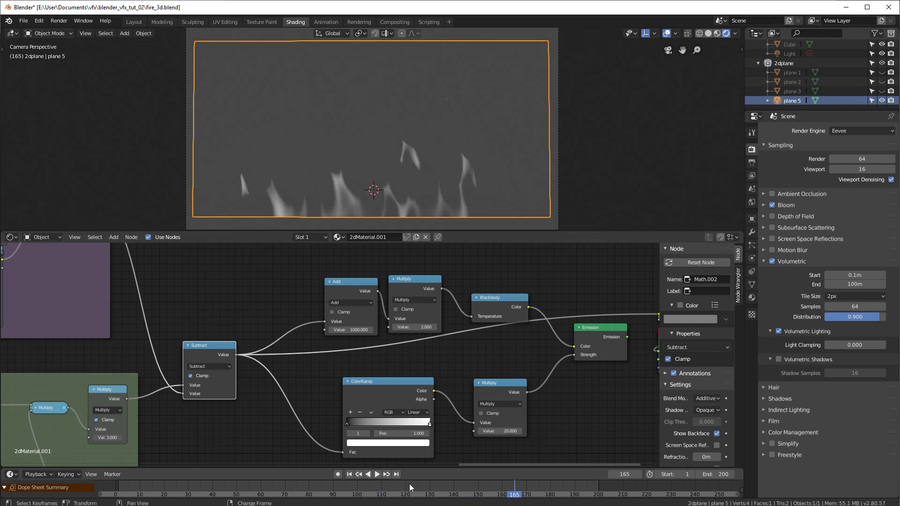
pyautogui.press('space')
pyautogui.press('Escape')
# - Examine the color branch with its Add 1000.000 and Multiply 2.000 nodes, and preview the Blackbody node on the plane
pyautogui.moveTo(479, 353); pyautogui.dragTo(327, 365, button='middle')
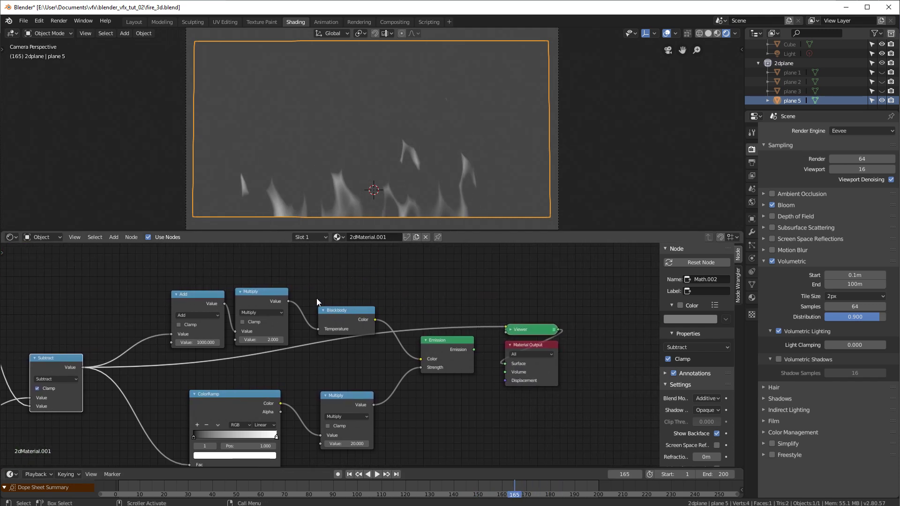
pyautogui.moveTo(345, 318)
pyautogui.mouseDown()
pyautogui.moveTo(356, 312)
pyautogui.moveTo(351, 317)
pyautogui.mouseUp()
pyautogui.moveTo(199, 297)
pyautogui.mouseDown()
pyautogui.moveTo(210, 283)
pyautogui.moveTo(195, 294)
pyautogui.mouseUp()
pyautogui.moveTo(251, 292); pyautogui.dragTo(249, 294)
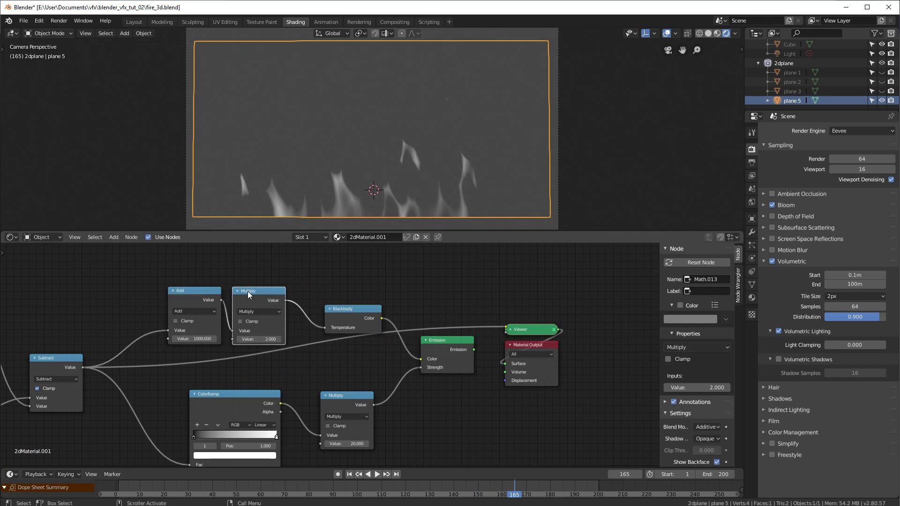
pyautogui.keyDown('ctrl'); pyautogui.keyDown('shift'); pyautogui.click(353, 310); pyautogui.keyUp('shift'); pyautogui.keyUp('ctrl')
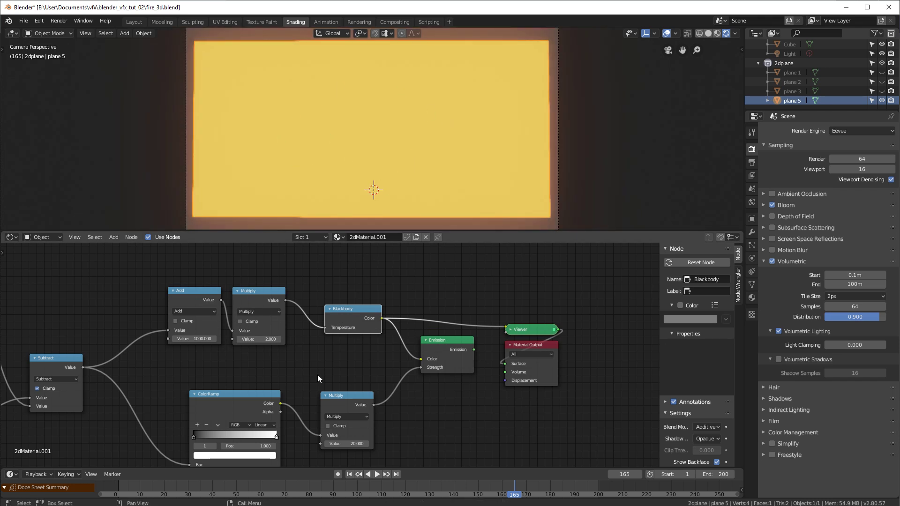
# - Preview the Emission node and examine the ColorRamp and Multiply 20.000 nodes that drive its strength
pyautogui.moveTo(240, 407); pyautogui.dragTo(285, 347, button='middle')
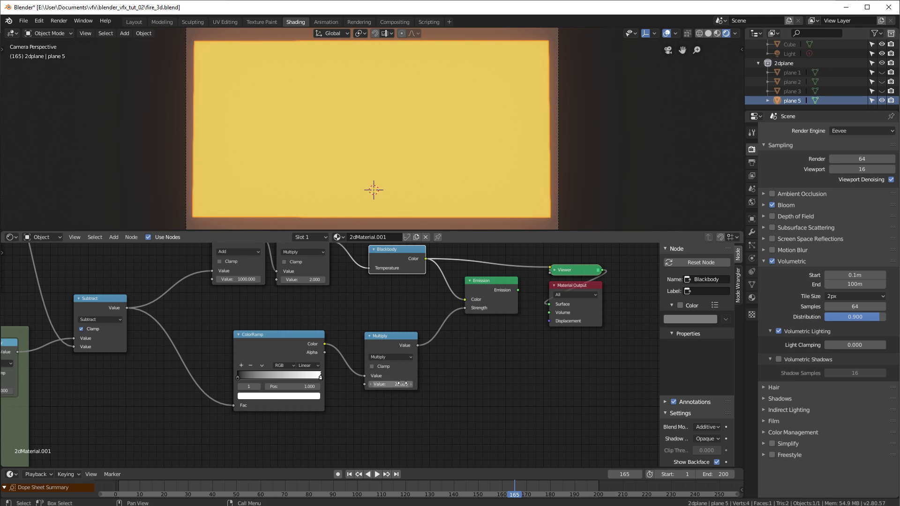
pyautogui.keyDown('ctrl'); pyautogui.keyDown('shift'); pyautogui.click(486, 289); pyautogui.keyUp('shift'); pyautogui.keyUp('ctrl')
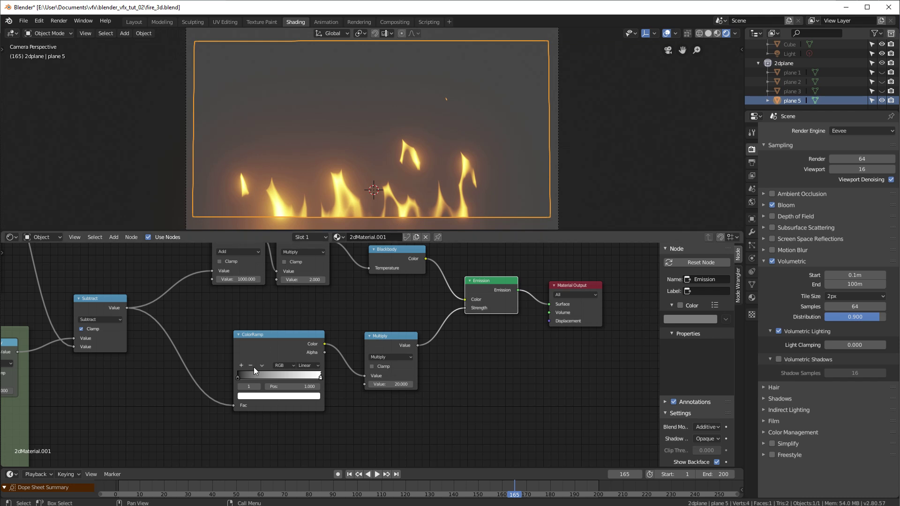
pyautogui.moveTo(239, 376)
pyautogui.mouseDown()
pyautogui.moveTo(277, 379)
pyautogui.moveTo(230, 377)
pyautogui.moveTo(293, 378)
pyautogui.moveTo(227, 379)
pyautogui.mouseUp()
pyautogui.moveTo(305, 378)
pyautogui.mouseDown()
pyautogui.moveTo(261, 376)
pyautogui.moveTo(318, 383)
pyautogui.mouseUp()
pyautogui.moveTo(399, 385)
pyautogui.mouseDown()
pyautogui.moveTo(373, 384)
pyautogui.moveTo(396, 385)
pyautogui.mouseUp()
pyautogui.press('Return')
pyautogui.moveTo(275, 348)
pyautogui.mouseDown()
pyautogui.moveTo(258, 348)
pyautogui.moveTo(273, 344)
pyautogui.mouseUp()
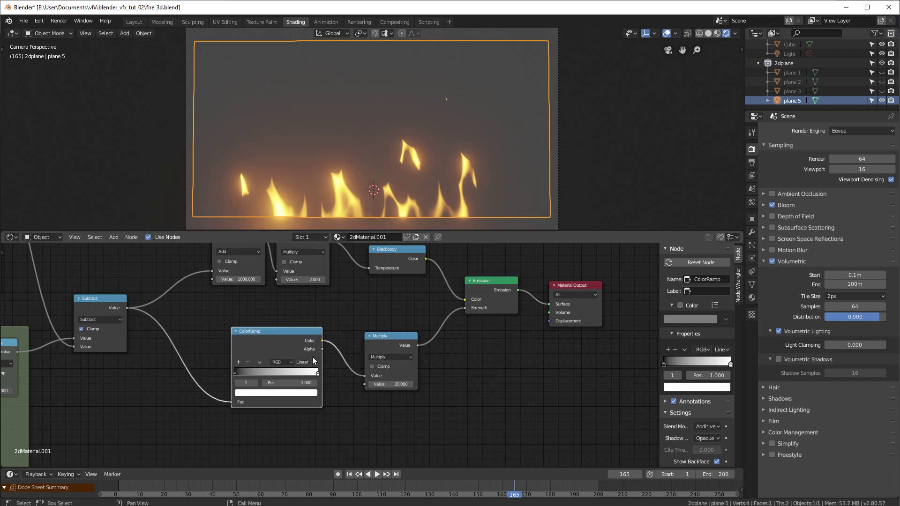
# - Scrub to frame 63 and play the animation of the colored fire
pyautogui.moveTo(296, 490); pyautogui.dragTo(268, 489, button='right')
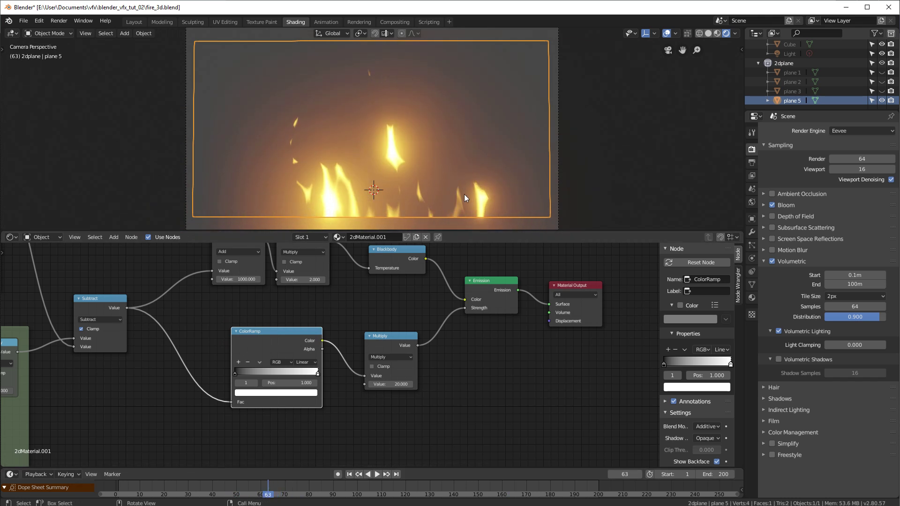
pyautogui.press('space')
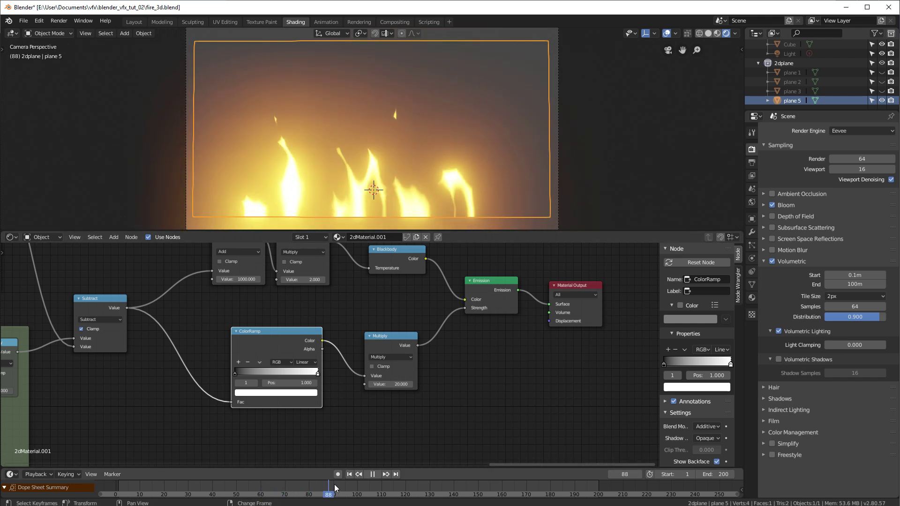
# - Stop the playback, replay plane 5's fire from about frame 24, and inspect the flat plane from the front and edge-on
pyautogui.press('space')
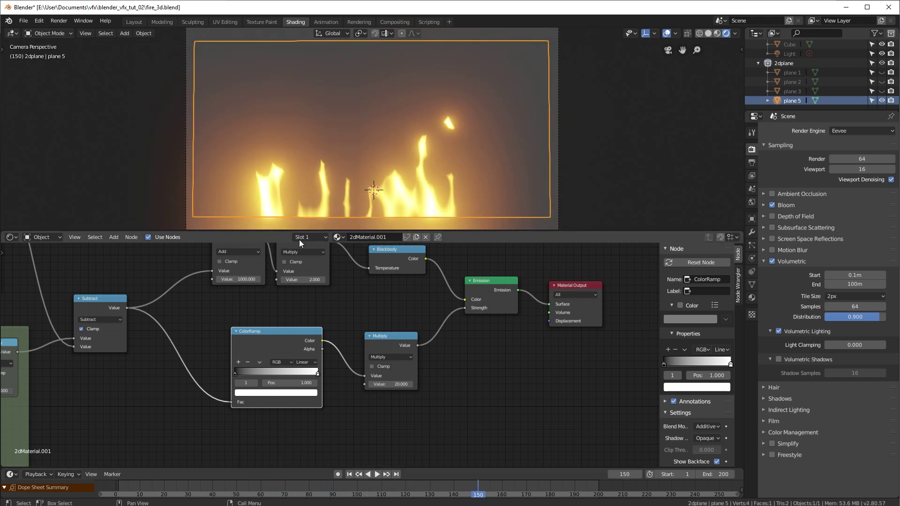
pyautogui.moveTo(293, 209); pyautogui.dragTo(335, 158, button='middle')
pyautogui.scroll(3, 393, 170)
pyautogui.moveTo(393, 170); pyautogui.dragTo(415, 156, button='middle')
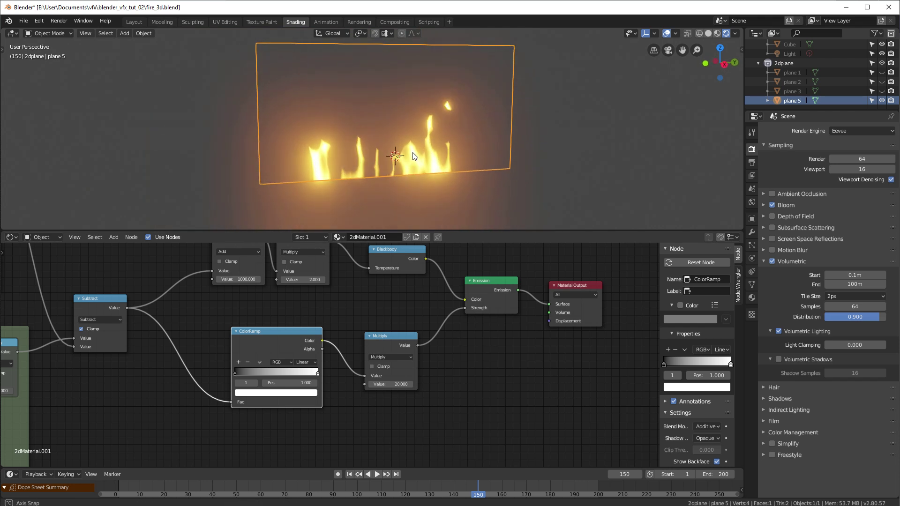
pyautogui.moveTo(239, 485); pyautogui.dragTo(175, 494, button='right')
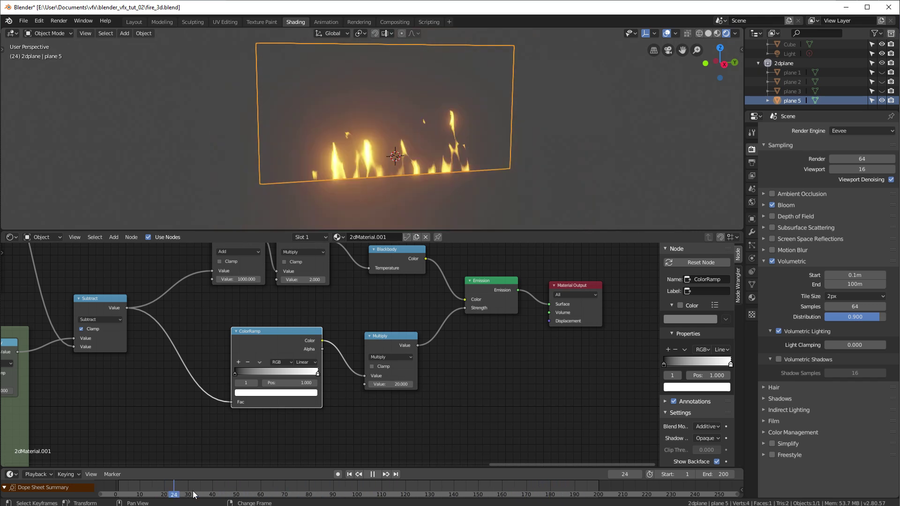
pyautogui.press('space')
pyautogui.moveTo(394, 202); pyautogui.dragTo(447, 103, button='middle')
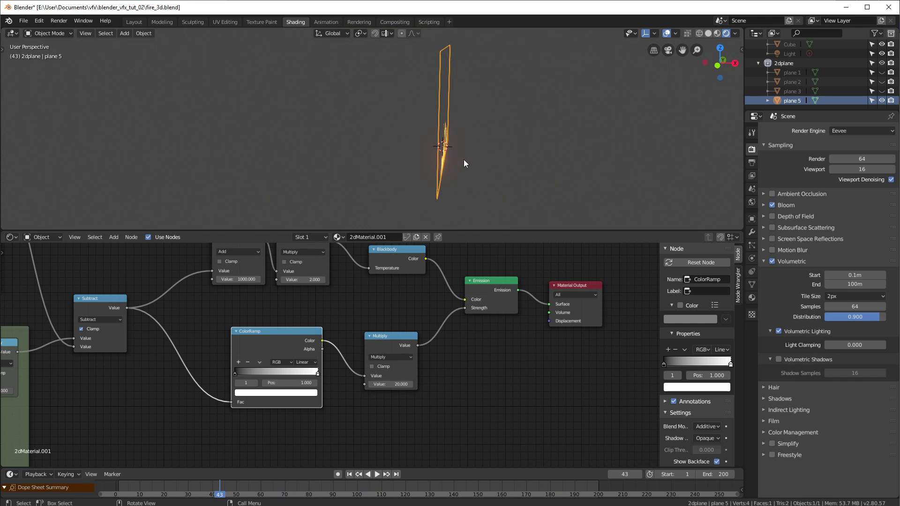
pyautogui.moveTo(463, 160); pyautogui.dragTo(488, 152, button='middle')
# - Bring plane 5's full node tree into view, then hide the 2dplane collection and show the 3d collection
pyautogui.scroll(-16, 302, 309)
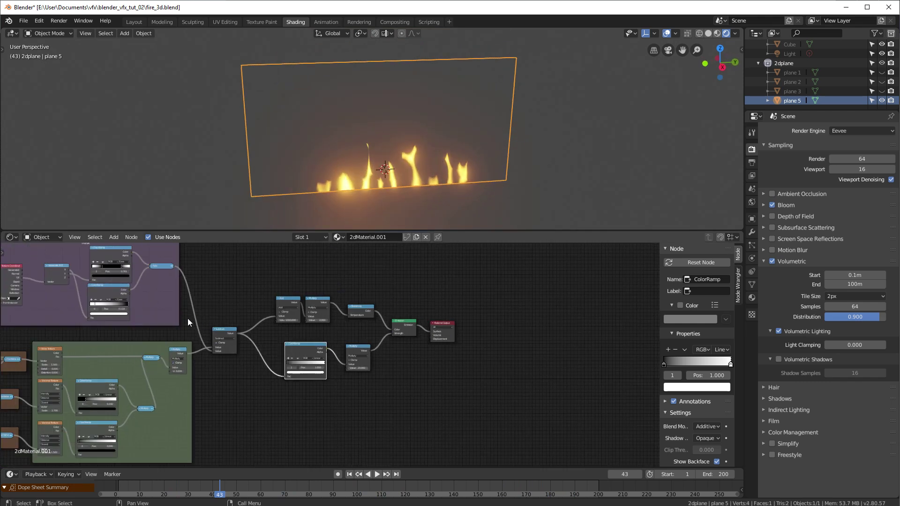
pyautogui.moveTo(130, 335); pyautogui.dragTo(369, 330, button='middle')
pyautogui.scroll(-2, 241, 330)
pyautogui.moveTo(241, 329); pyautogui.dragTo(250, 330, button='middle')
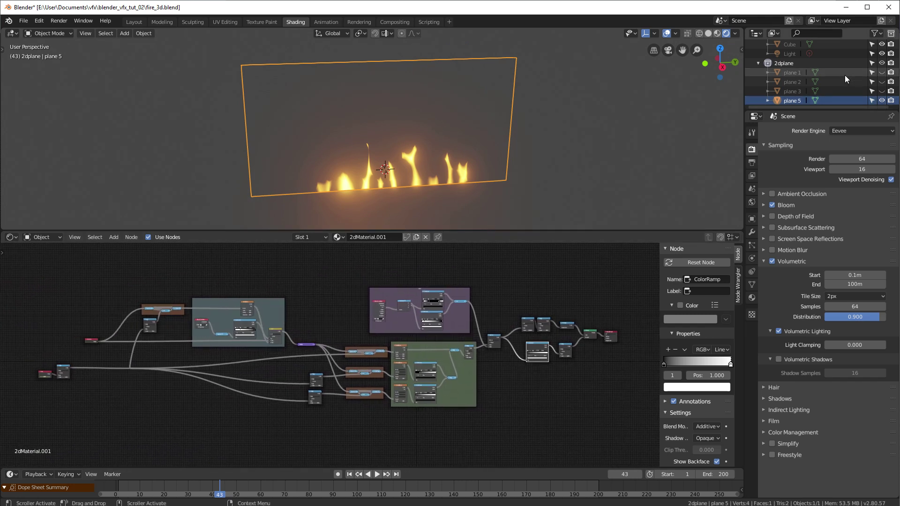
pyautogui.click(881, 63)
pyautogui.scroll(2, 873, 93)
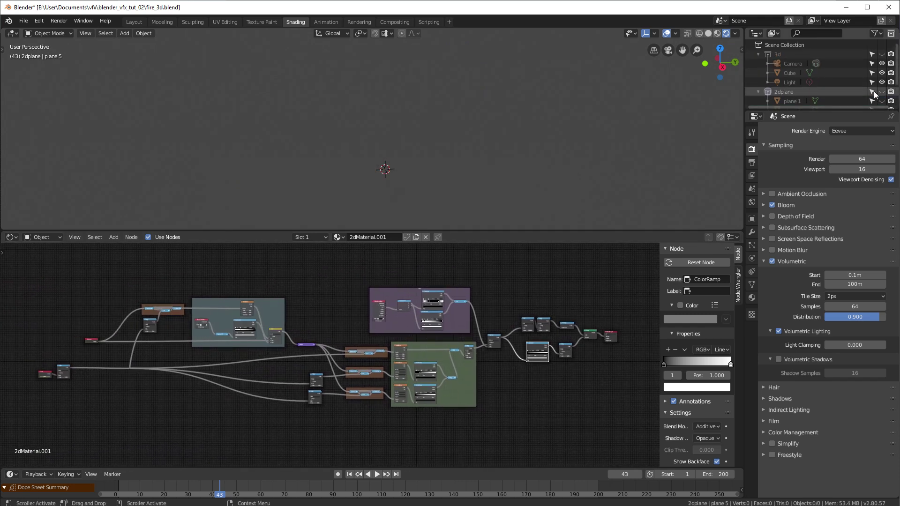
pyautogui.click(881, 54)
# - Inspect the volumetric fire, select the Cube, and compare its node tree with that of plane 5
pyautogui.moveTo(408, 191); pyautogui.dragTo(451, 170, button='middle')
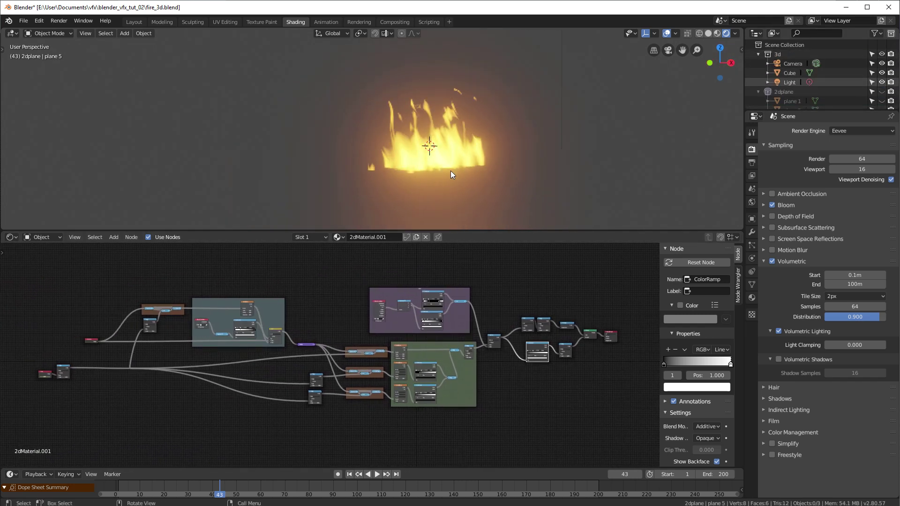
pyautogui.scroll(4, 451, 170)
pyautogui.keyDown('shift'); pyautogui.moveTo(513, 167); pyautogui.dragTo(458, 159, button='middle'); pyautogui.keyUp('shift')
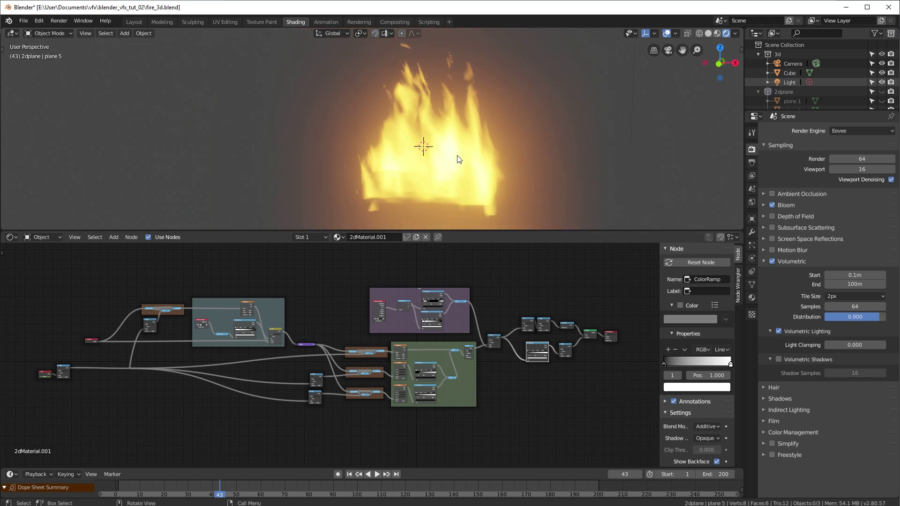
pyautogui.click(458, 159)
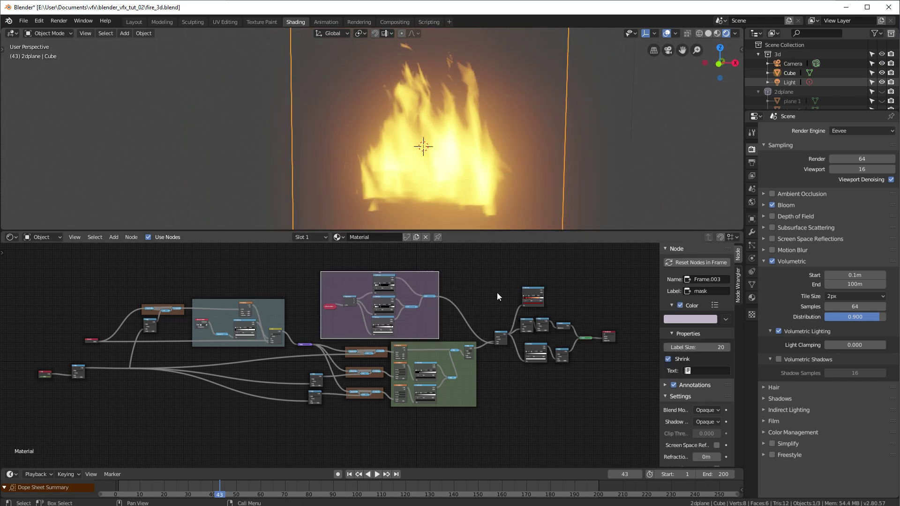
pyautogui.scroll(-3, 798, 97)
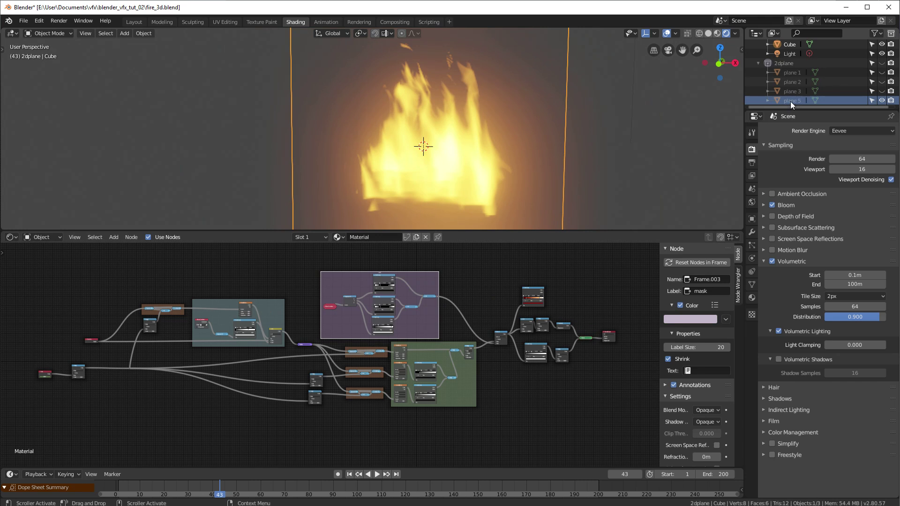
pyautogui.click(790, 101)
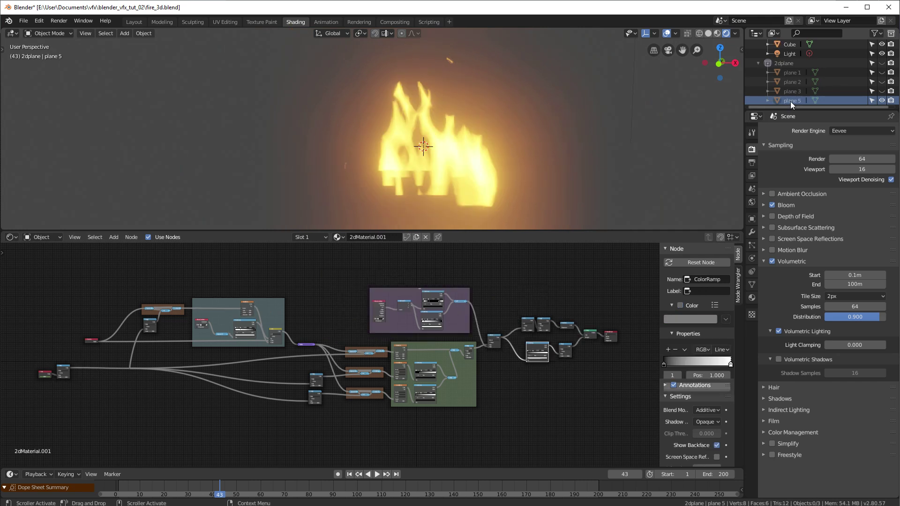
pyautogui.click(789, 47)
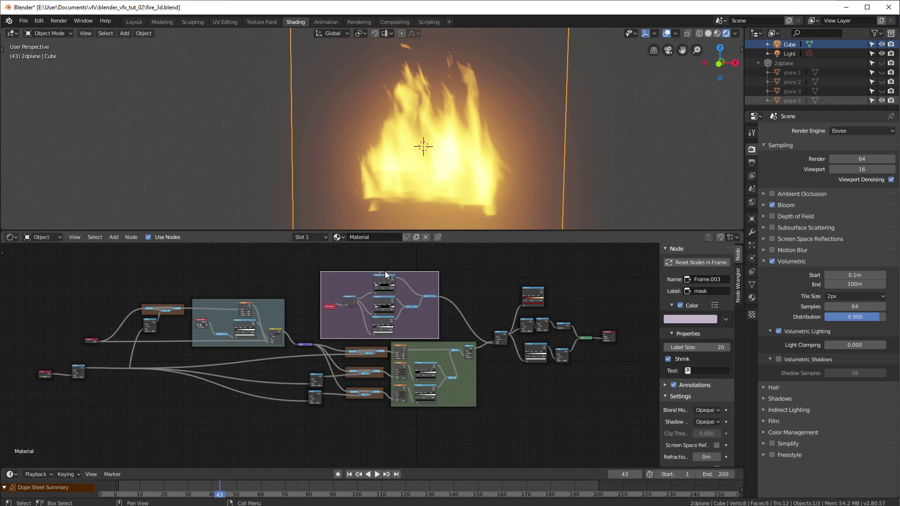
# - Examine the Cube material's mask frame and select the Separate XYZ node that feeds its three ColorRamp nodes
pyautogui.scroll(5, 394, 289)
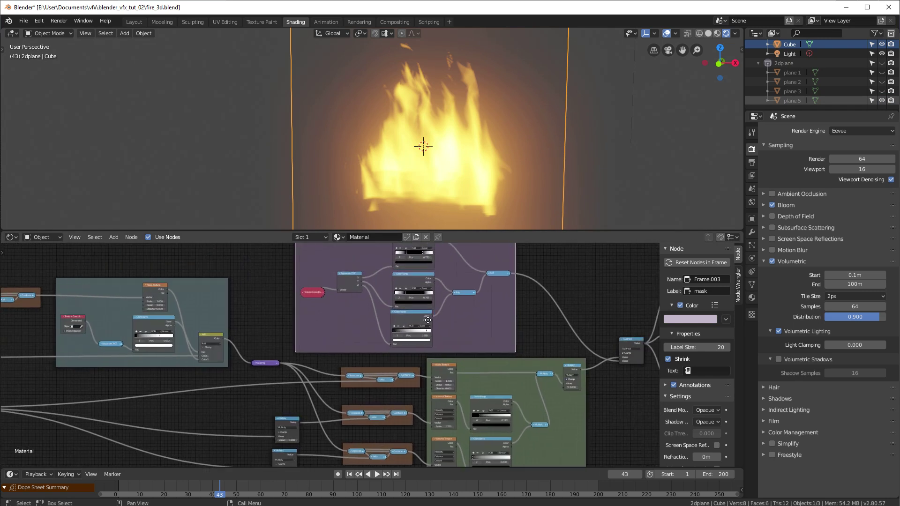
pyautogui.click(302, 274)
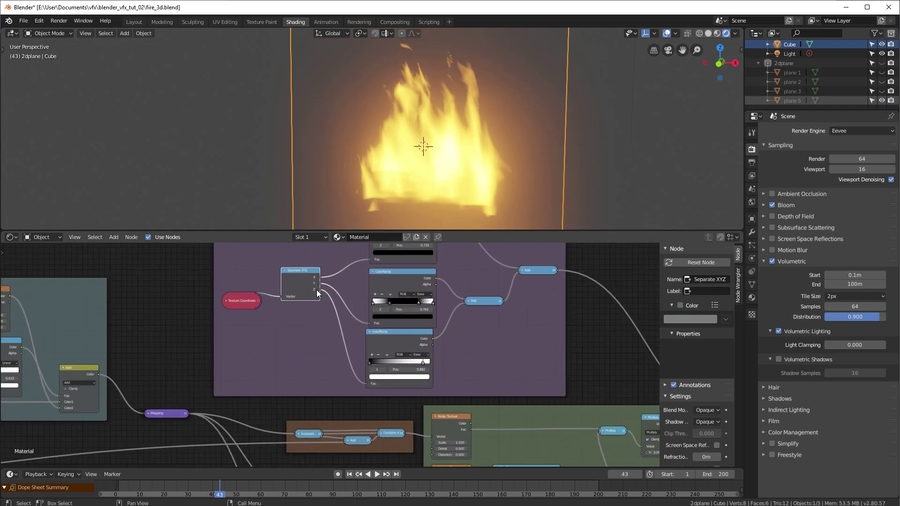
pyautogui.scroll(-2, 462, 349)
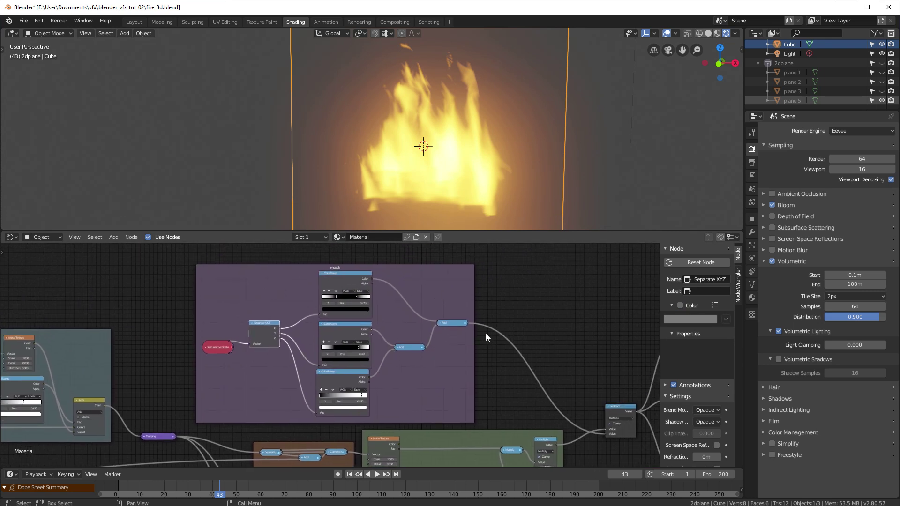
pyautogui.scroll(-2, 485, 334)
# - Select the mask ColorRamp driven by the X output and inspect the Cube's fire from several sides
pyautogui.moveTo(372, 155); pyautogui.dragTo(321, 122, button='middle')
pyautogui.scroll(-4, 471, 153)
pyautogui.moveTo(360, 171); pyautogui.dragTo(371, 45, button='middle')
pyautogui.scroll(2, 359, 349)
pyautogui.click(351, 258)
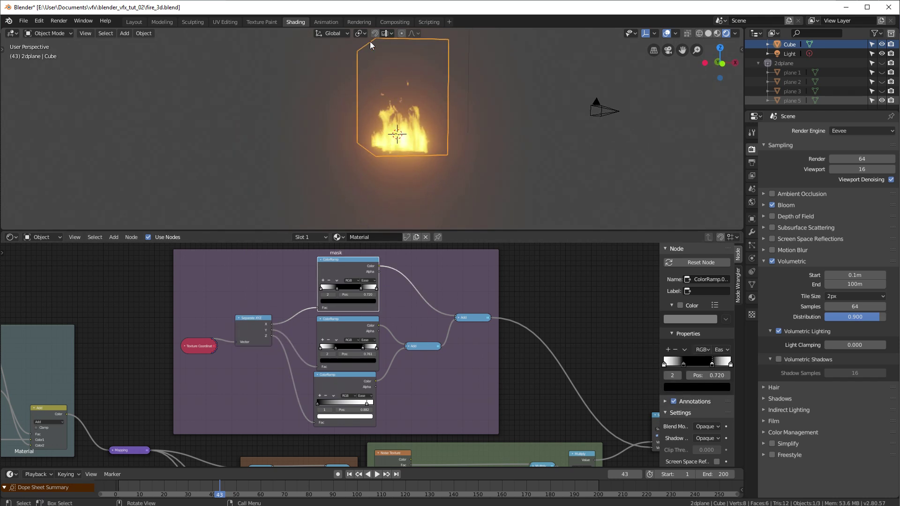
pyautogui.moveTo(373, 137); pyautogui.dragTo(438, 142, button='middle')
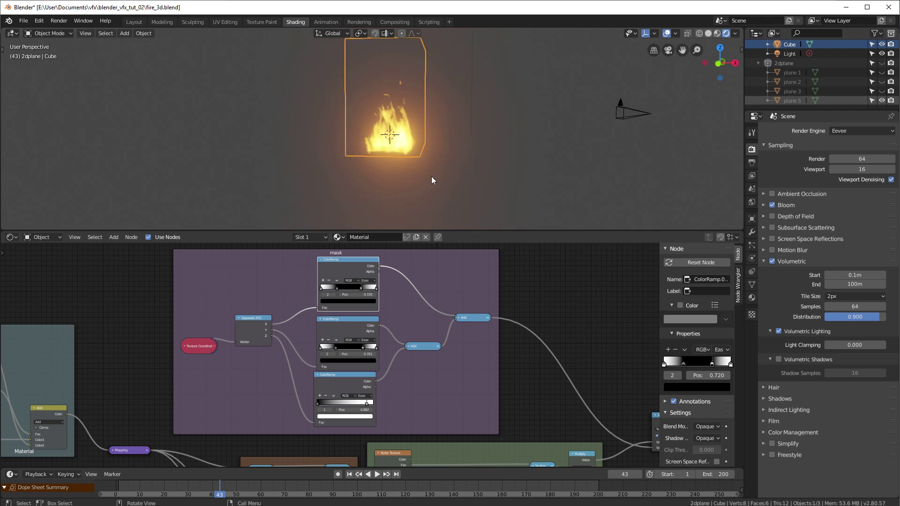
pyautogui.moveTo(432, 178); pyautogui.dragTo(400, 193, button='middle')
# - Expand the mask frame's Texture Coordinate node and preview its Generated output on the Cube
pyautogui.scroll(-2, 226, 365)
pyautogui.moveTo(226, 365); pyautogui.dragTo(370, 344, button='middle')
pyautogui.scroll(6, 301, 368)
pyautogui.click(372, 293)
pyautogui.moveTo(372, 294); pyautogui.dragTo(363, 275)
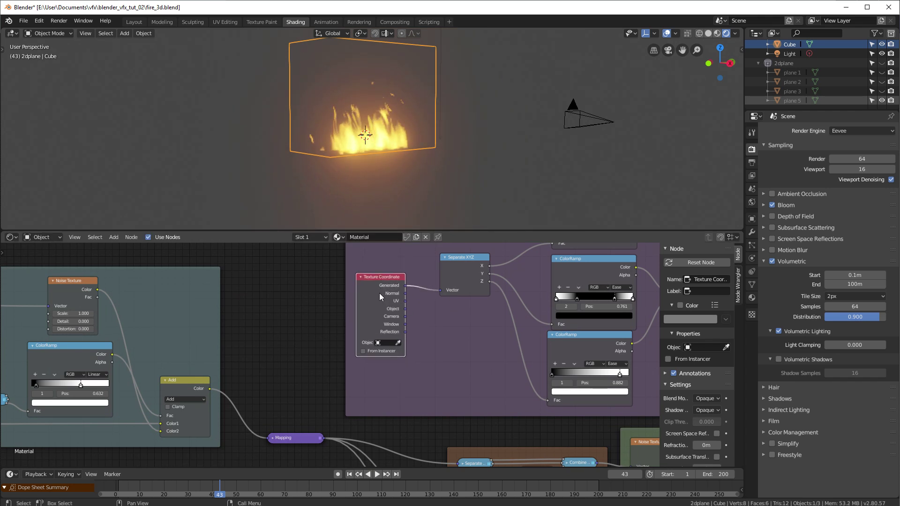
pyautogui.keyDown('ctrl'); pyautogui.keyDown('shift'); pyautogui.click(381, 294); pyautogui.keyUp('shift'); pyautogui.keyUp('ctrl')
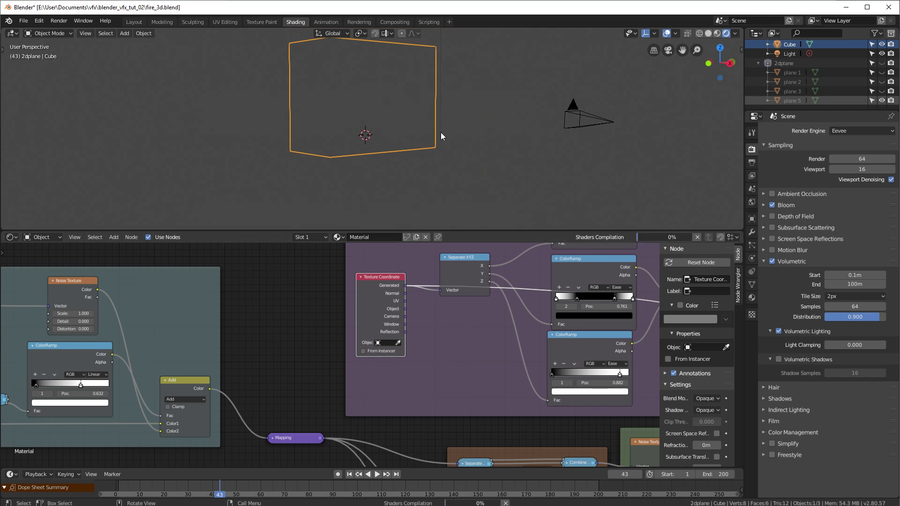
# - Disconnect the Multiply node from the Viewer's Strength input and inspect the coordinate colors across the Cube's volume
pyautogui.moveTo(441, 134); pyautogui.dragTo(484, 139, button='middle')
pyautogui.scroll(-4, 488, 314)
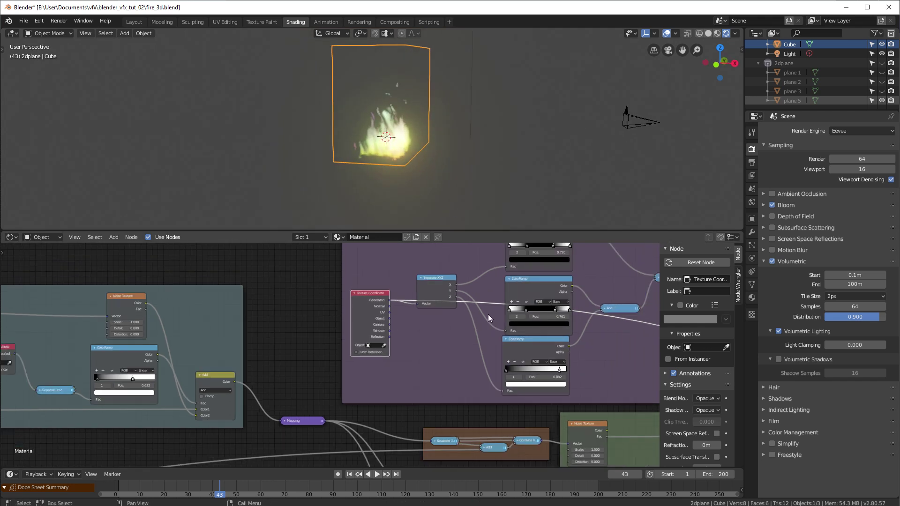
pyautogui.moveTo(543, 352); pyautogui.dragTo(286, 335, button='middle')
pyautogui.moveTo(471, 349); pyautogui.dragTo(204, 332, button='middle')
pyautogui.moveTo(491, 351); pyautogui.dragTo(324, 338, button='middle')
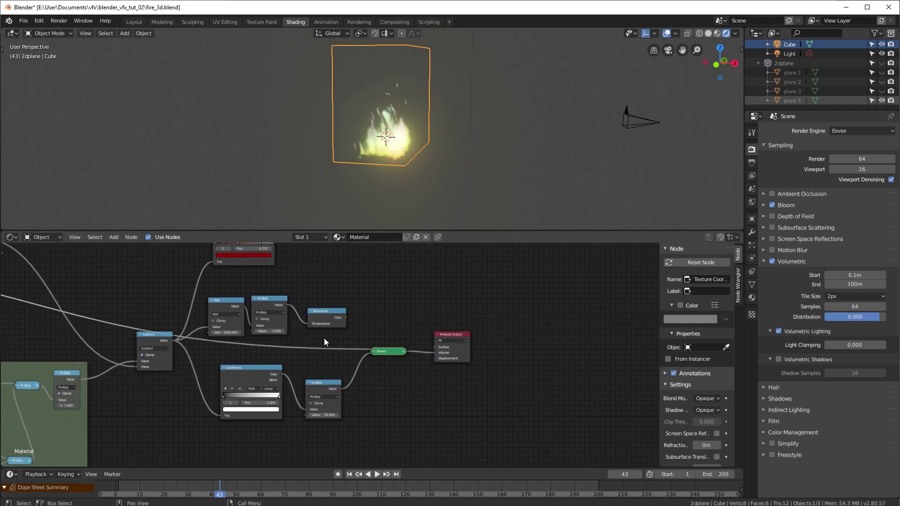
pyautogui.click(368, 352)
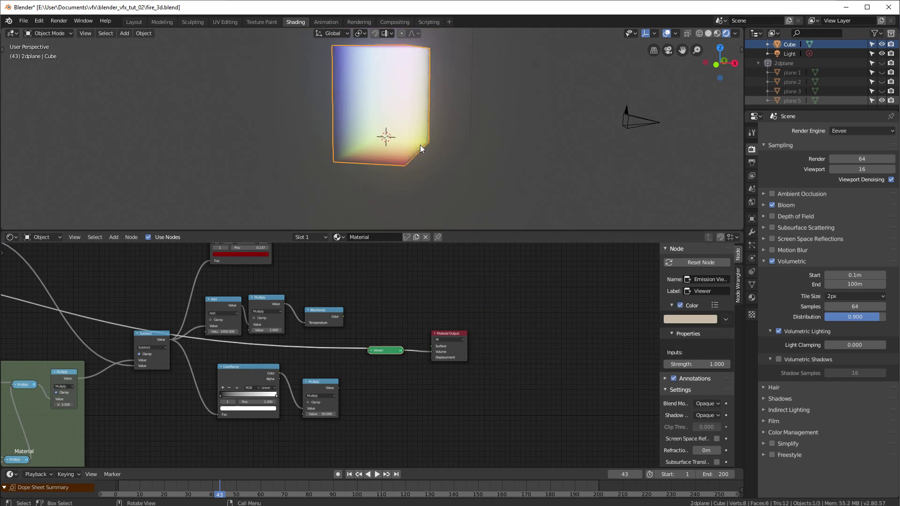
pyautogui.moveTo(420, 145)
pyautogui.mouseDown(button='middle')
pyautogui.moveTo(361, 145)
pyautogui.moveTo(330, 162)
pyautogui.moveTo(418, 200)
pyautogui.moveTo(431, 198)
pyautogui.moveTo(477, 151)
pyautogui.moveTo(434, 159)
pyautogui.mouseUp(button='middle')
# - Trace the Generated link back to the mask frame and inspect the coordinate preview from another side of the Cube
pyautogui.moveTo(156, 288); pyautogui.dragTo(480, 319, button='middle')
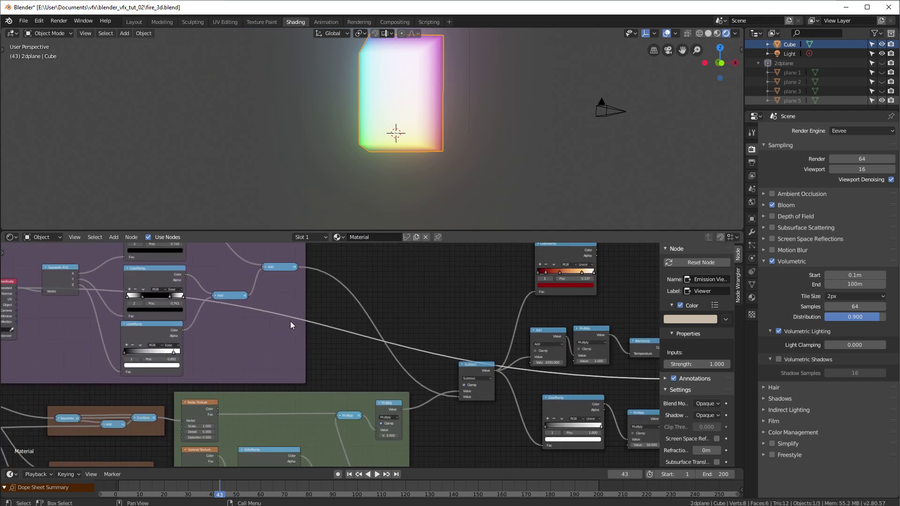
pyautogui.moveTo(133, 312); pyautogui.dragTo(409, 319, button='middle')
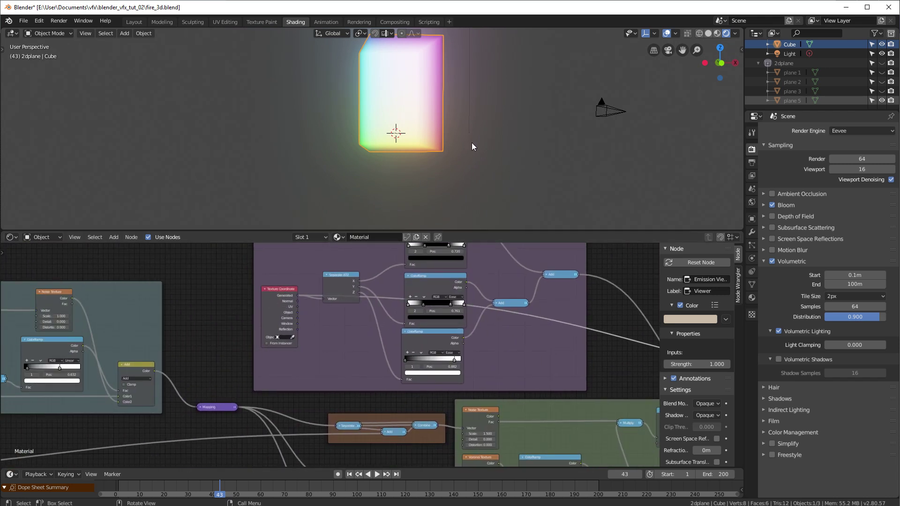
pyautogui.moveTo(472, 142); pyautogui.dragTo(375, 127, button='middle')
pyautogui.scroll(-5, 569, 367)
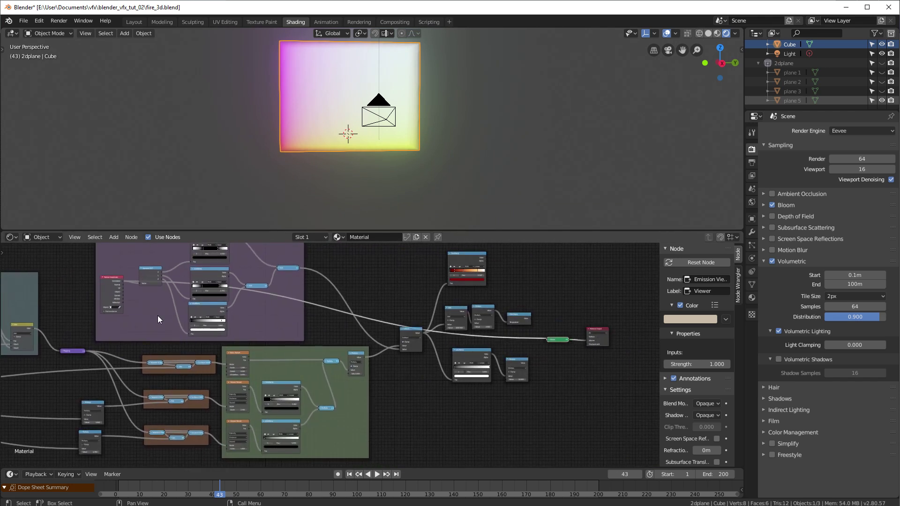
# - Follow the Cube's node tree back to its start and select the Geometry node that supplies Position
pyautogui.scroll(3, 102, 280)
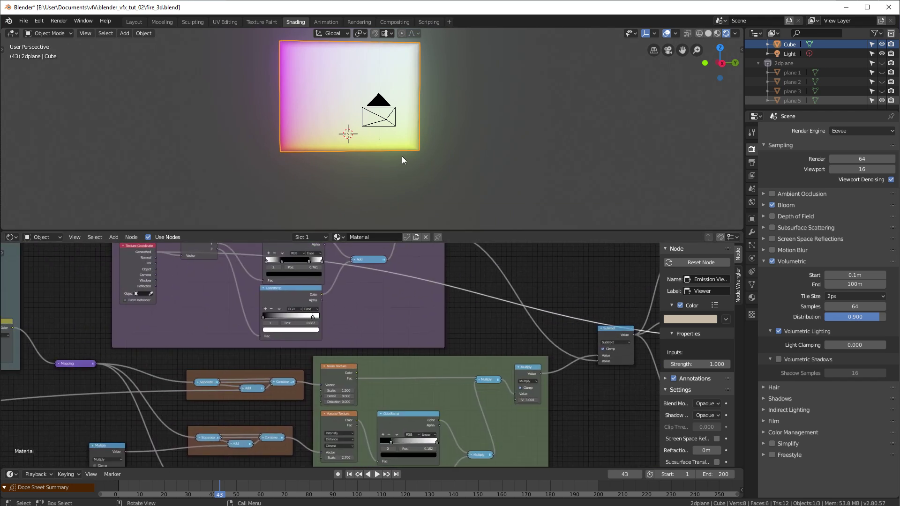
pyautogui.moveTo(141, 294); pyautogui.dragTo(351, 311, button='middle')
pyautogui.scroll(6, 223, 335)
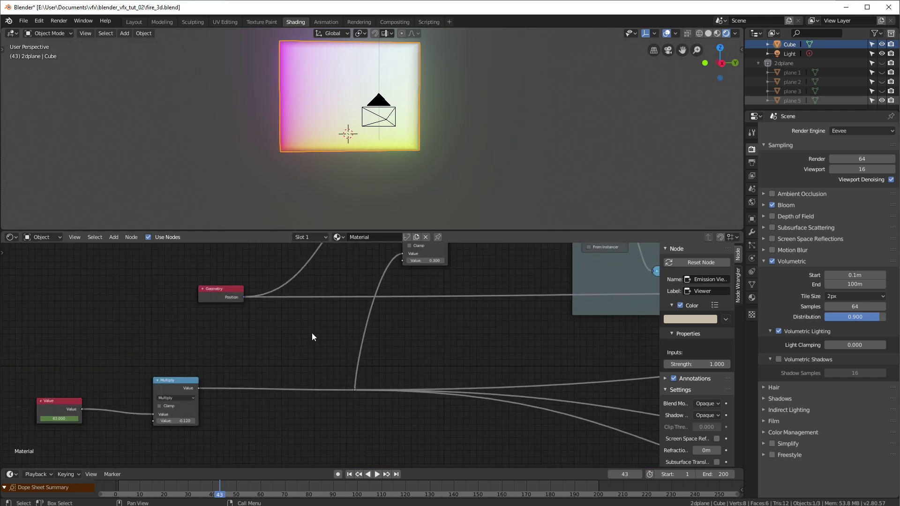
pyautogui.click(216, 294)
# - Examine how the Geometry Position output feeds the scrolling group, the Noise Texture distortion frame and the Mapping node
pyautogui.scroll(-6, 324, 310)
pyautogui.moveTo(421, 281); pyautogui.dragTo(401, 312, button='middle')
pyautogui.scroll(2, 507, 294)
pyautogui.scroll(5, 430, 319)
pyautogui.moveTo(508, 294); pyautogui.dragTo(446, 317, button='middle')
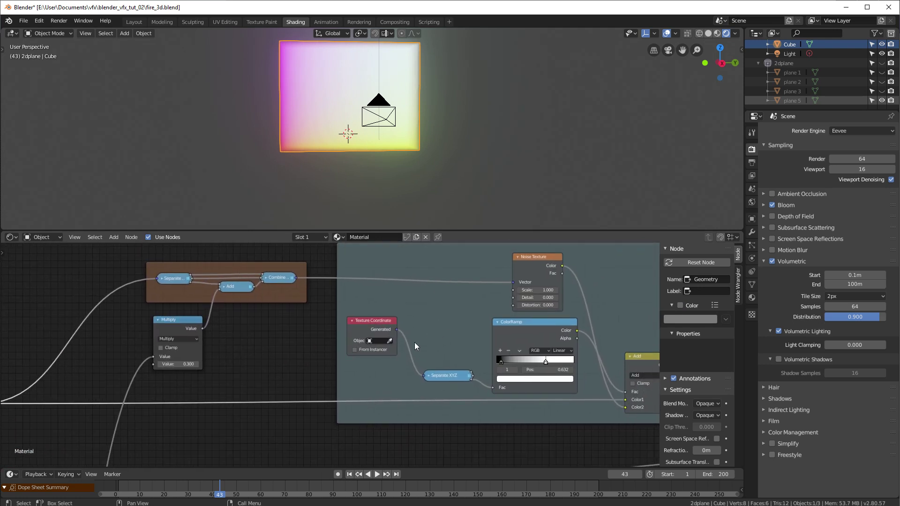
pyautogui.moveTo(234, 350); pyautogui.dragTo(406, 318, button='middle')
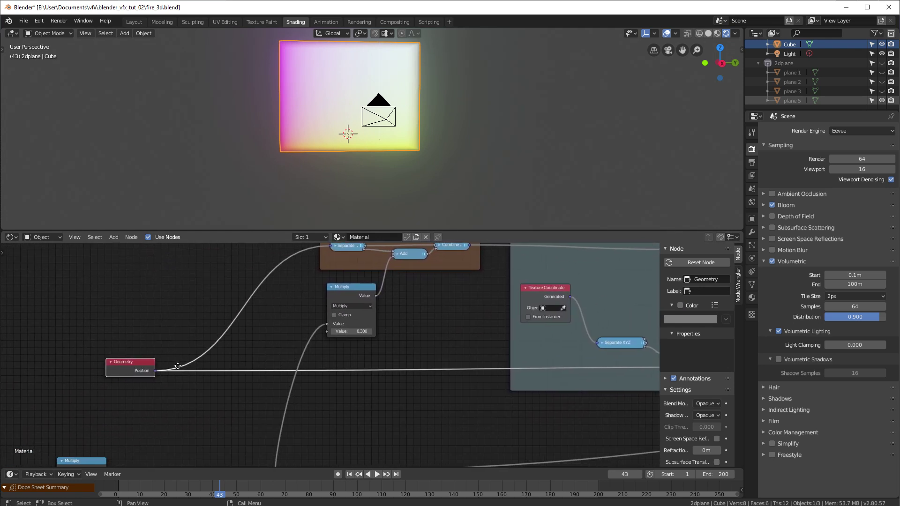
pyautogui.moveTo(170, 374); pyautogui.dragTo(207, 366, button='middle')
pyautogui.scroll(-7, 436, 311)
pyautogui.moveTo(436, 311); pyautogui.dragTo(260, 288, button='middle')
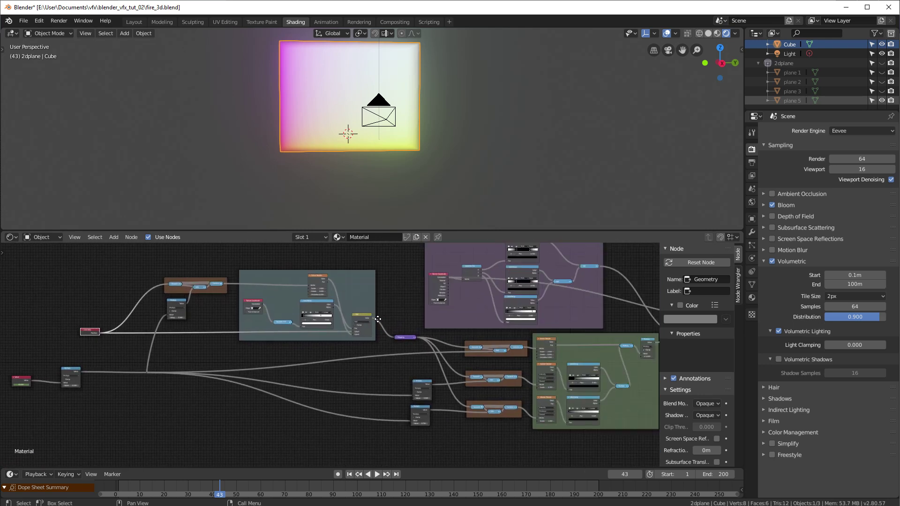
# - Connect Blackbody to the Viewer's Color and the Multiply node to its Strength, and check the fire on the Cube
pyautogui.moveTo(567, 305); pyautogui.dragTo(294, 314, button='middle')
pyautogui.moveTo(494, 356); pyautogui.dragTo(370, 348, button='middle')
pyautogui.scroll(3, 370, 349)
pyautogui.moveTo(435, 316); pyautogui.dragTo(406, 316, button='middle')
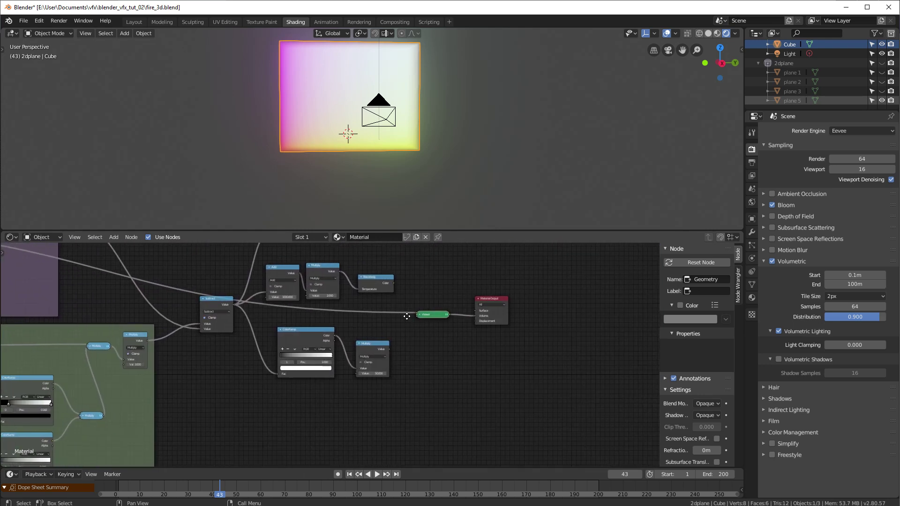
pyautogui.keyDown('ctrl'); pyautogui.keyDown('shift'); pyautogui.click(379, 280); pyautogui.keyUp('shift'); pyautogui.keyUp('ctrl')
pyautogui.moveTo(388, 348); pyautogui.dragTo(420, 317)
pyautogui.click(419, 317)
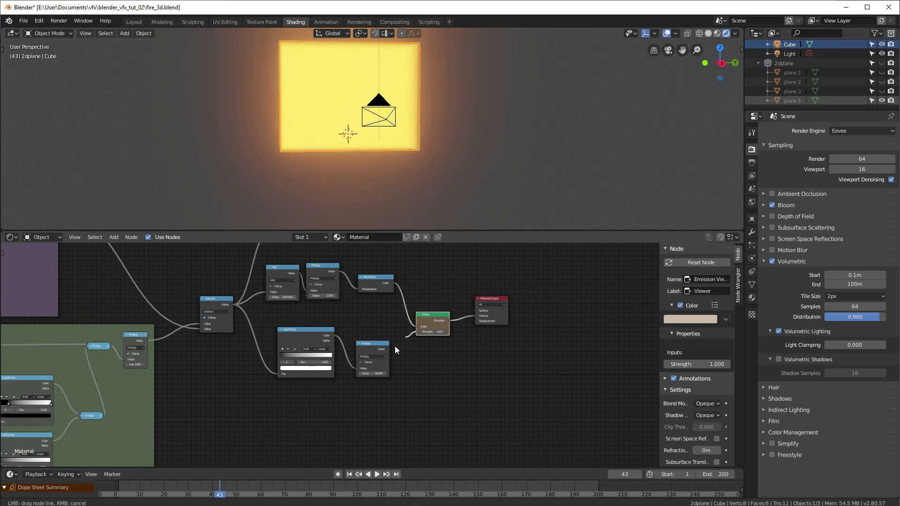
pyautogui.moveTo(387, 349); pyautogui.dragTo(388, 349)
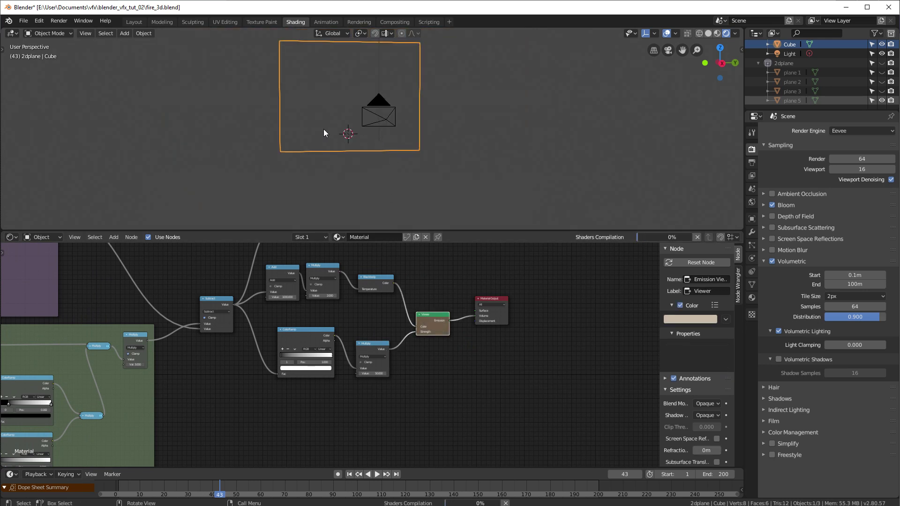
pyautogui.moveTo(428, 125); pyautogui.dragTo(388, 148, button='middle')
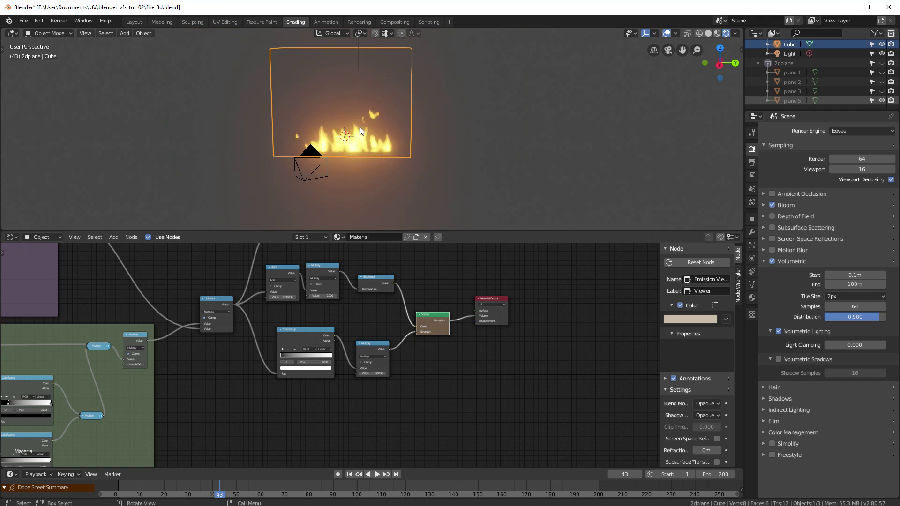
# - Duplicate the fire Cube and place the copy beside the original, about 6.6 m away along Y
pyautogui.hotkey('shift', 'd')
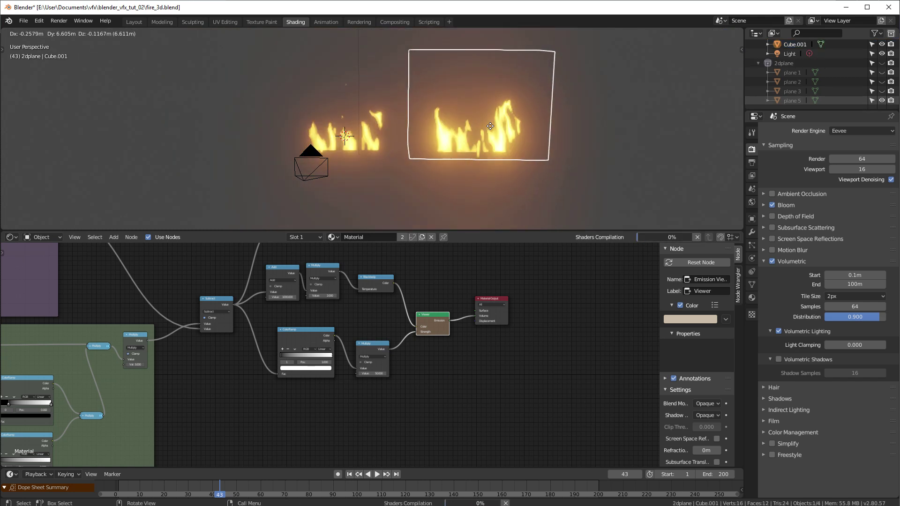
pyautogui.click(491, 126)
pyautogui.scroll(2, 487, 186)
pyautogui.moveTo(490, 186); pyautogui.dragTo(453, 178, button='middle')
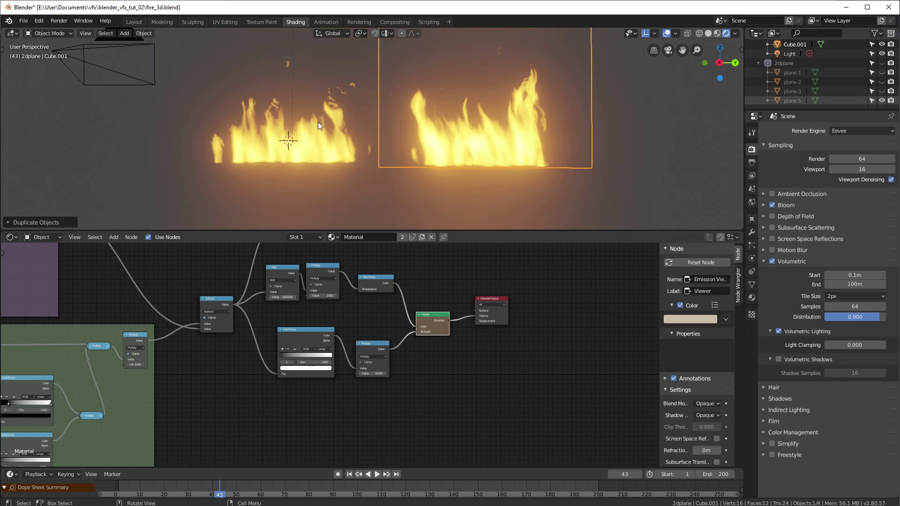
pyautogui.press('g')
pyautogui.press('x')
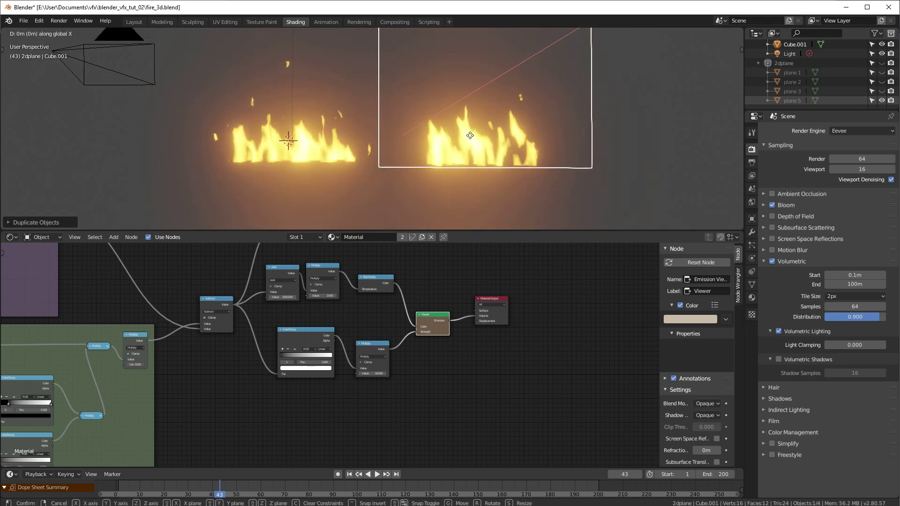
pyautogui.rightClick(480, 136)
# - Follow the shared material's node tree back to its start and select the Geometry node that supplies Position
pyautogui.scroll(-8, 137, 348)
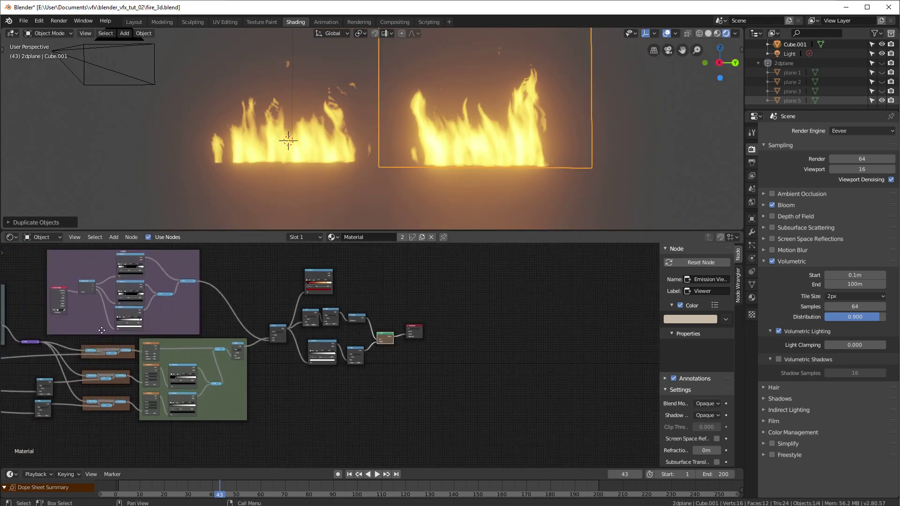
pyautogui.moveTo(169, 337); pyautogui.dragTo(323, 313, button='middle')
pyautogui.moveTo(78, 322); pyautogui.dragTo(245, 342, button='middle')
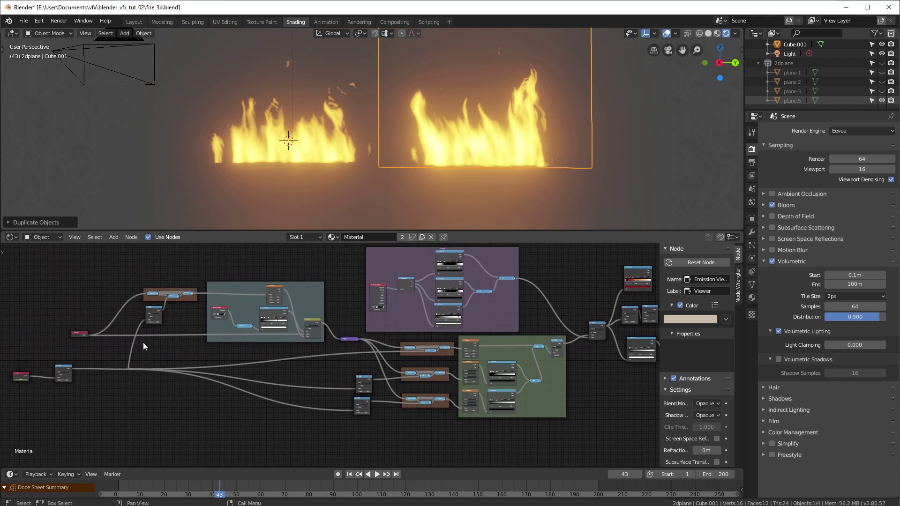
pyautogui.scroll(5, 113, 339)
pyautogui.moveTo(89, 333); pyautogui.dragTo(325, 332, button='middle')
pyautogui.scroll(7, 181, 330)
pyautogui.moveTo(181, 331); pyautogui.dragTo(301, 333, button='middle')
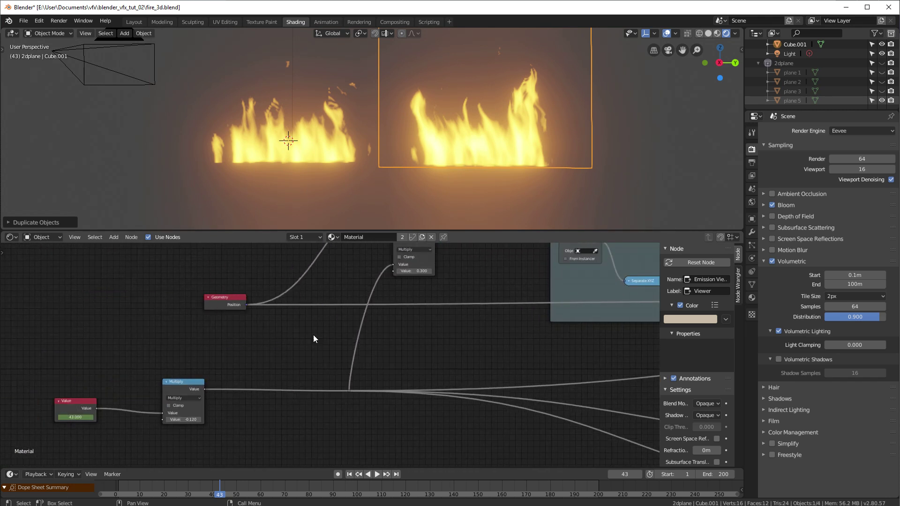
pyautogui.click(227, 297)
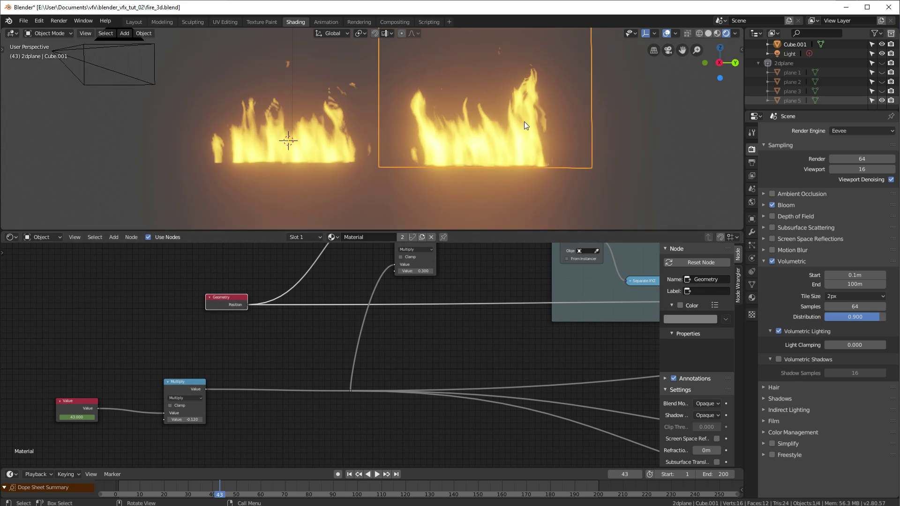
# - Try the duplicate cube at a nearby position and overlapping the original fire to compare the flame shapes
pyautogui.press('g')
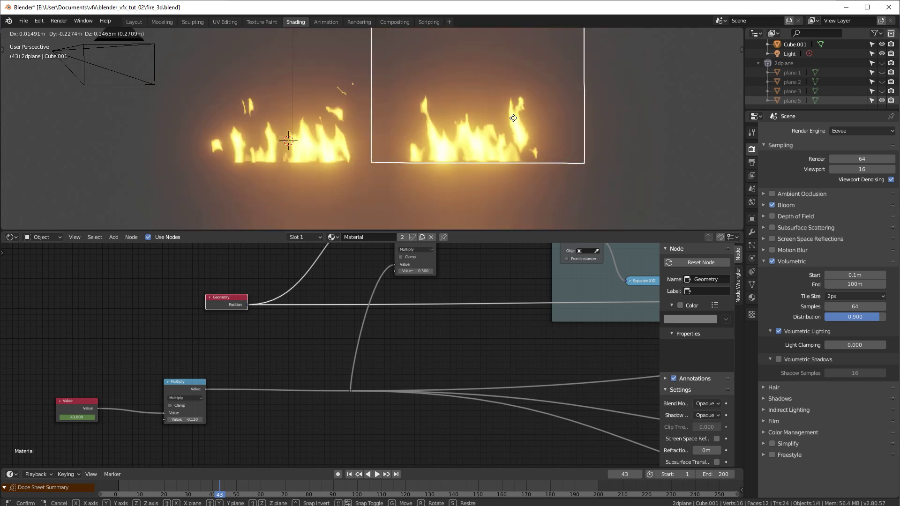
pyautogui.click(533, 122)
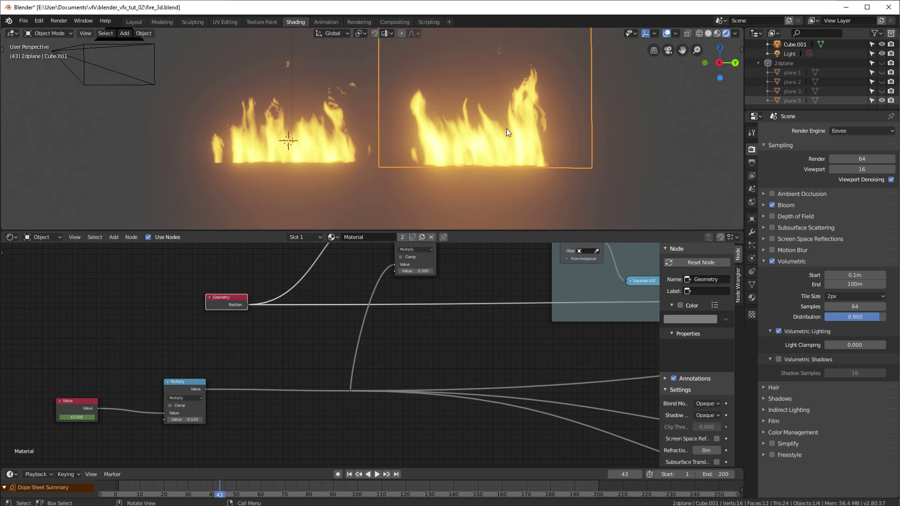
pyautogui.press('g')
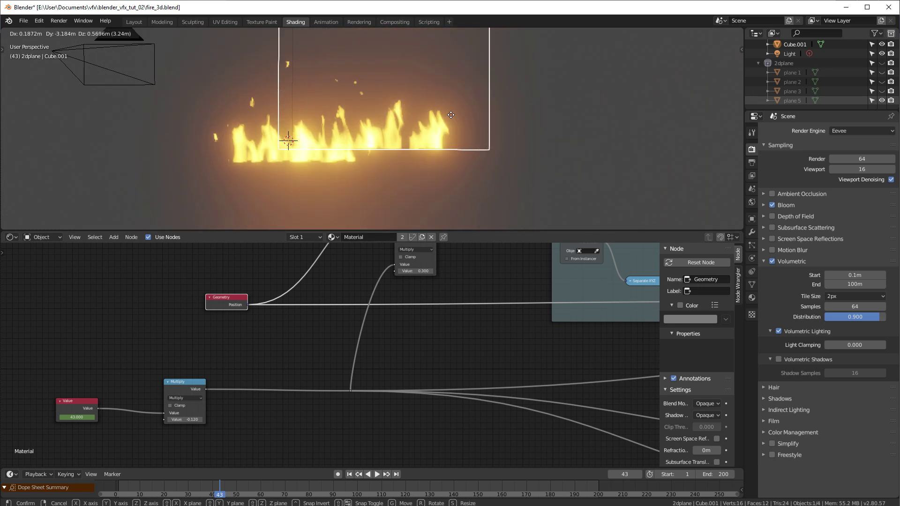
pyautogui.click(454, 116)
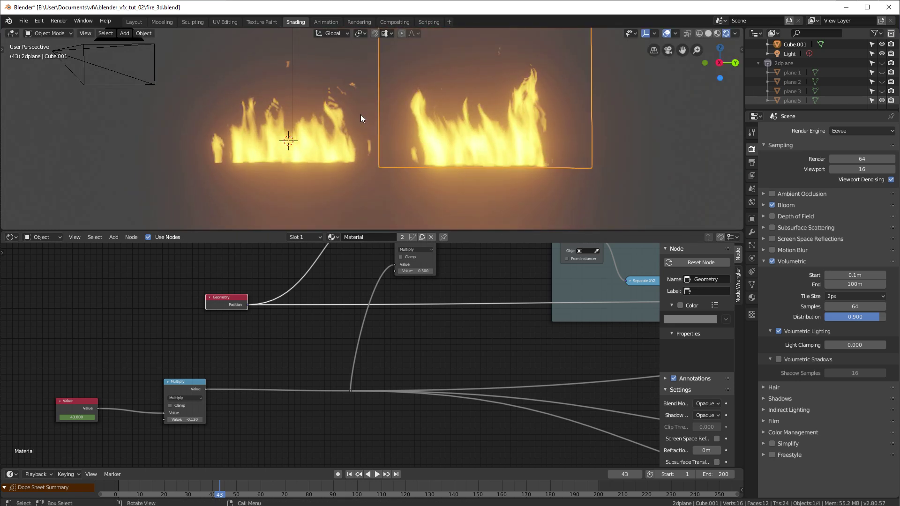
# - Rotate the duplicate cube around the global Z axis and inspect both fires from another angle
pyautogui.moveTo(360, 118); pyautogui.dragTo(479, 142, button='middle')
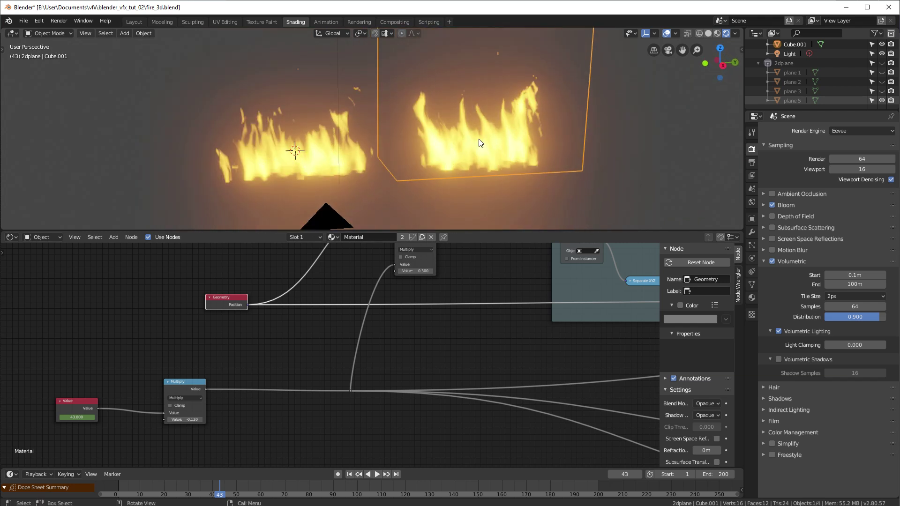
pyautogui.press('r')
pyautogui.press('z')
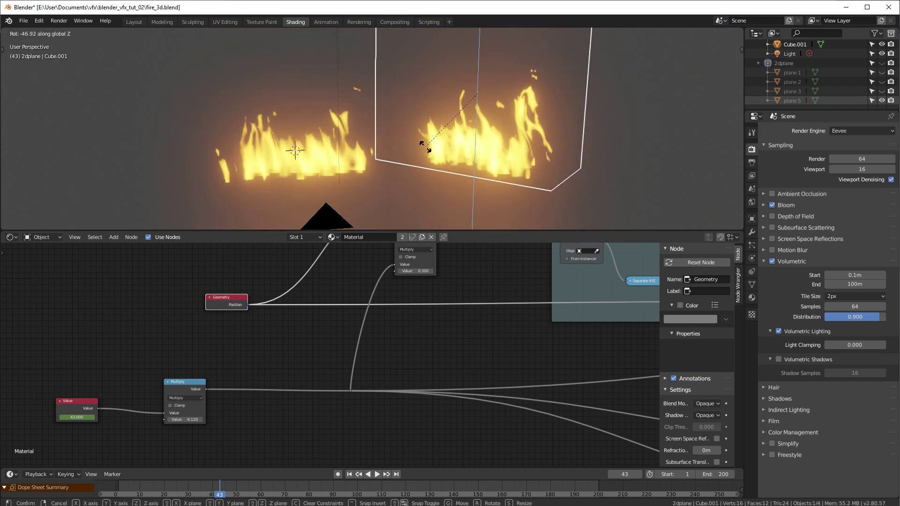
pyautogui.click(480, 157)
pyautogui.moveTo(479, 156); pyautogui.dragTo(500, 110, button='middle')
pyautogui.moveTo(447, 136); pyautogui.dragTo(478, 163, button='middle')
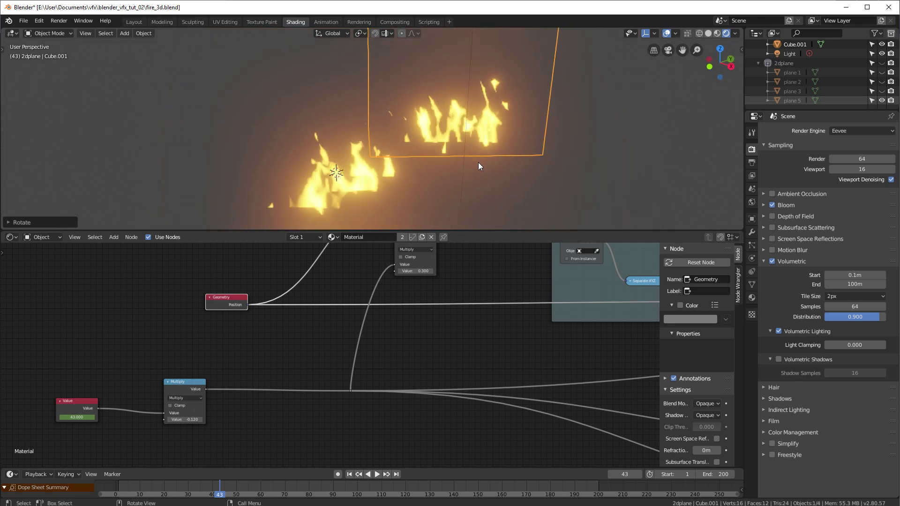
# - Duplicate the rotated cube to the other side of the original fire and rotate this copy about 46° around global Z
pyautogui.hotkey('shift', 'd')
pyautogui.click(254, 156)
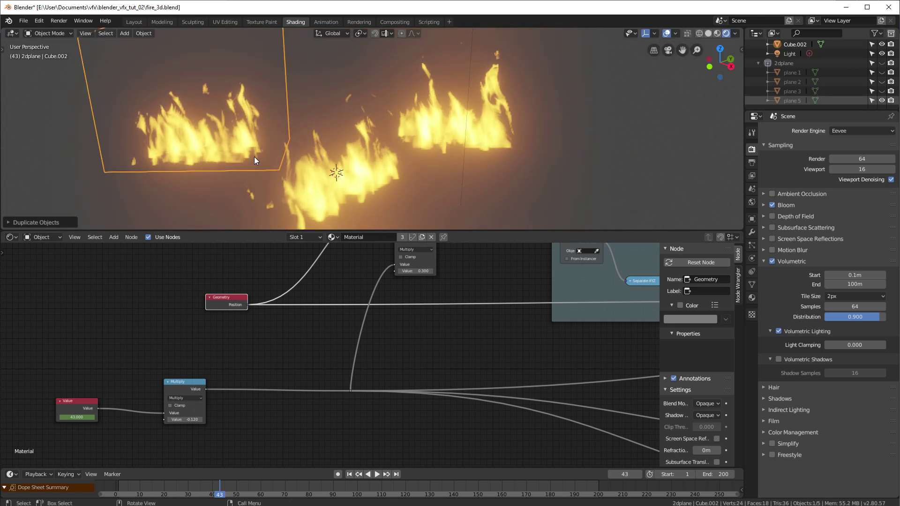
pyautogui.press('r')
pyautogui.press('z')
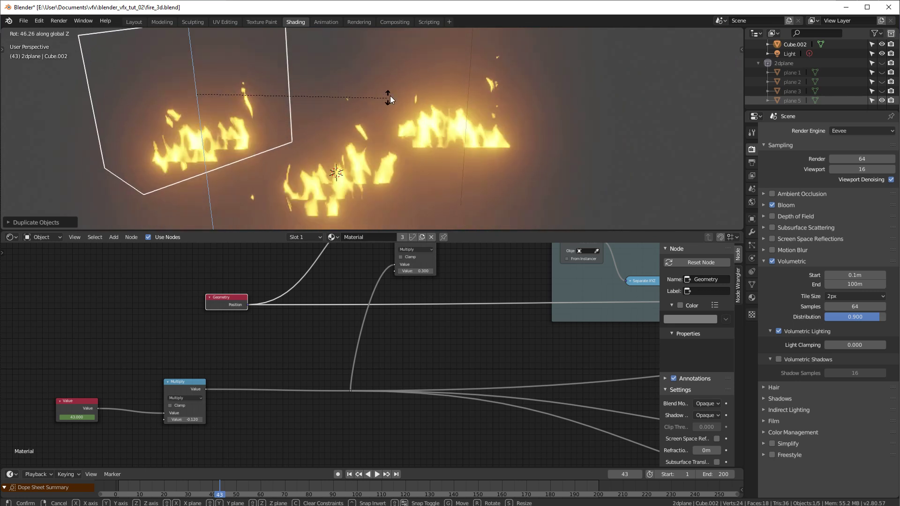
pyautogui.click(390, 96)
# - In the camera view, reposition both duplicate cubes on either side of the original fire to fill the frame's width
pyautogui.press('KP_0')
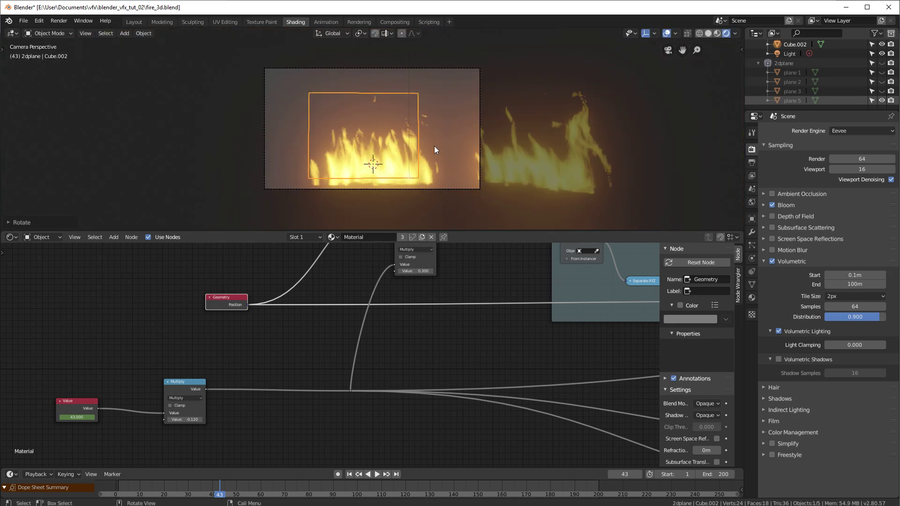
pyautogui.press('g')
pyautogui.click(361, 151)
pyautogui.click(541, 162)
pyautogui.press('g')
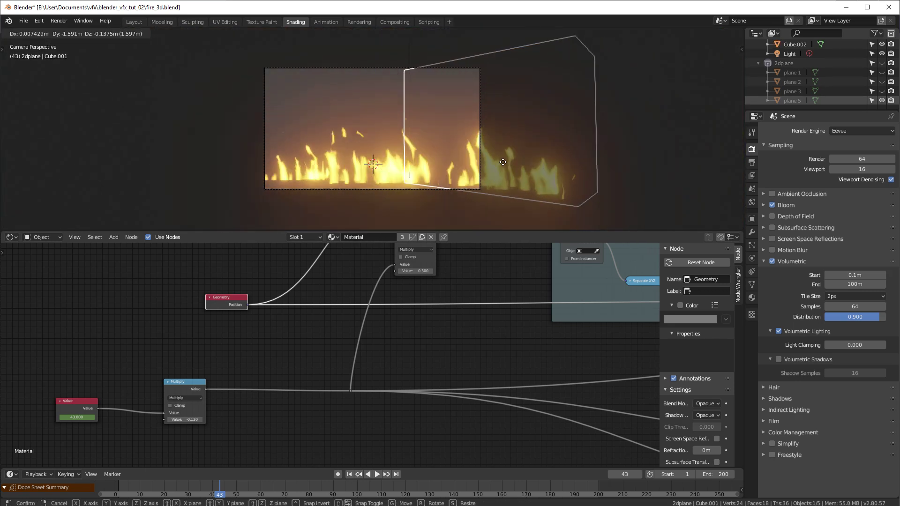
pyautogui.click(491, 162)
pyautogui.press('a')
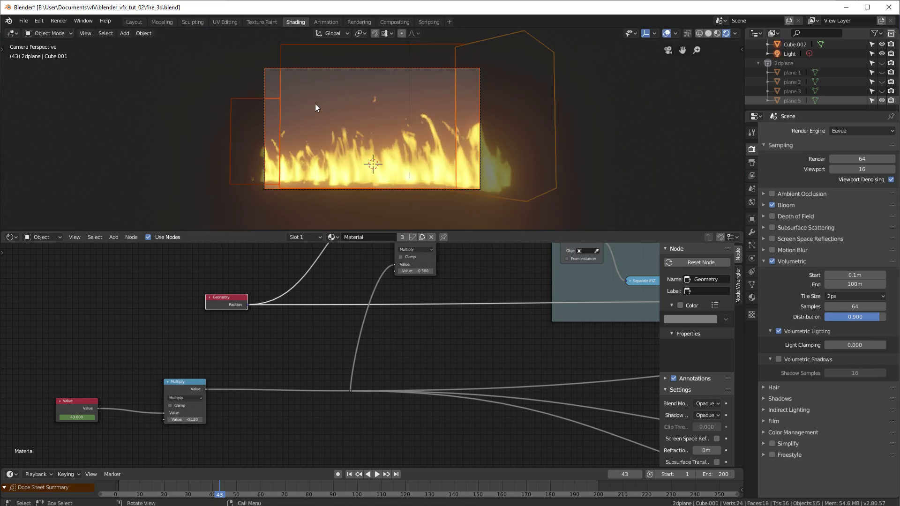
pyautogui.press('a')
# - Viewed from the side, move the angled Cube.001 closer to the original Cube to adjust its distance from the camera
pyautogui.moveTo(441, 159); pyautogui.dragTo(485, 192, button='middle')
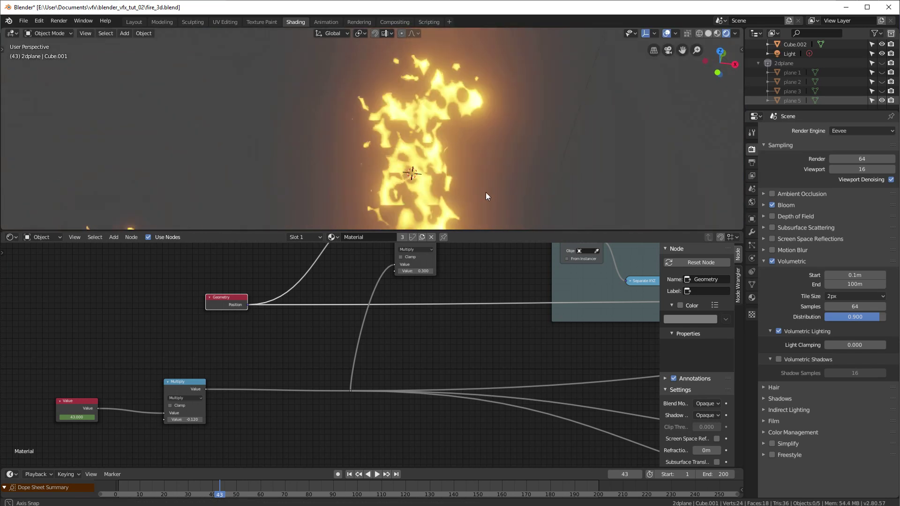
pyautogui.scroll(-4, 485, 192)
pyautogui.click(421, 107)
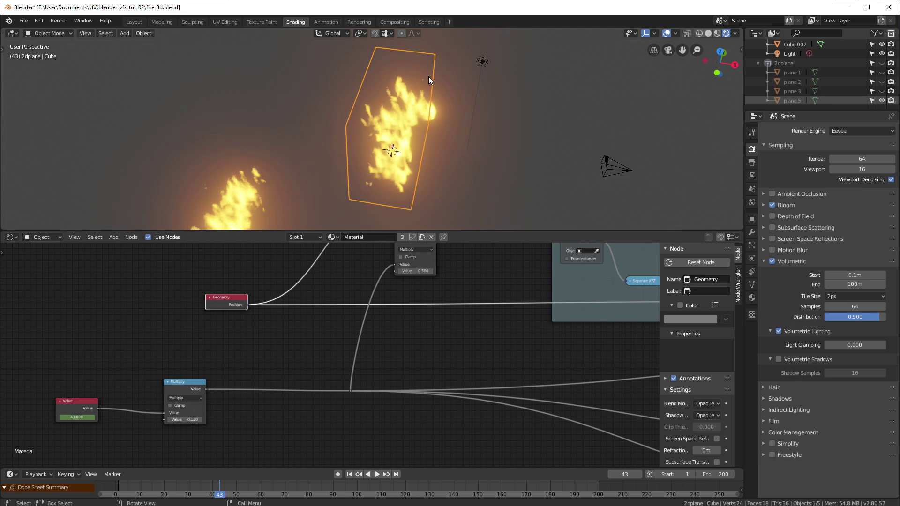
pyautogui.click(437, 107)
pyautogui.press('g')
pyautogui.click(468, 130)
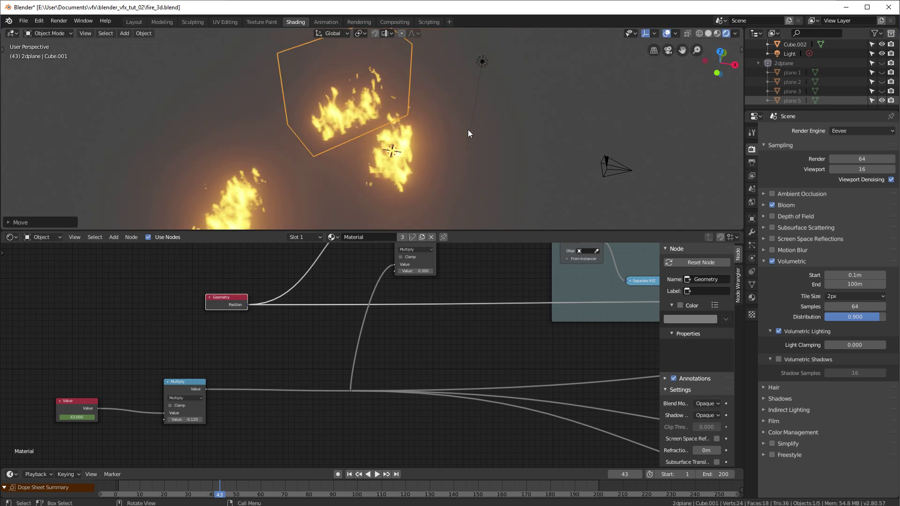
# - Reposition Cube.001 in the camera view so its flames reach the frame's right edge, and deselect it
pyautogui.moveTo(468, 129); pyautogui.dragTo(394, 128, button='middle')
pyautogui.press('KP_0')
pyautogui.press('g')
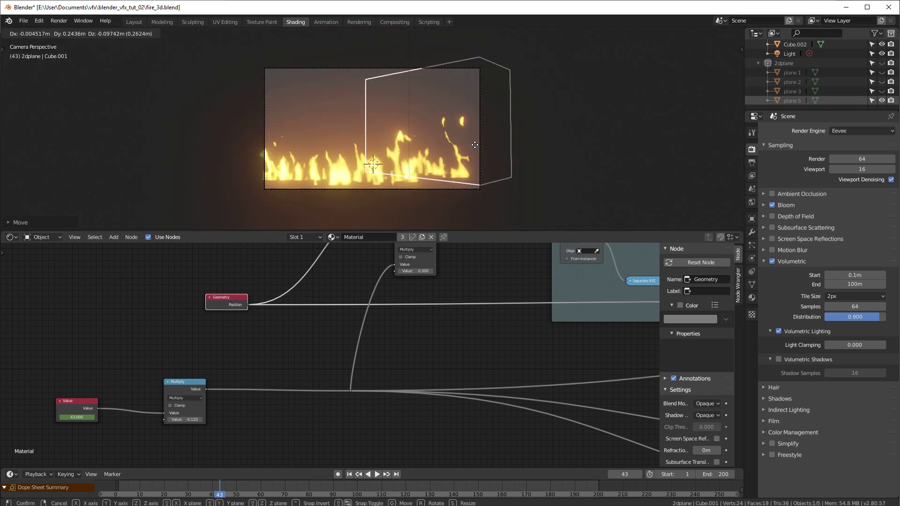
pyautogui.click(516, 151)
pyautogui.click(486, 198)
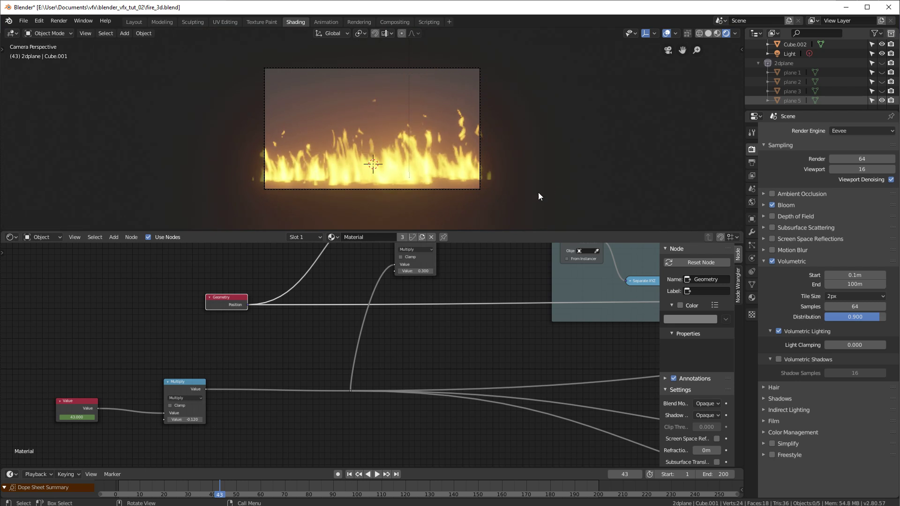
# - Preview the combined fire with the Cycles render engine and return the scene to Eevee
pyautogui.scroll(-8, 463, 328)
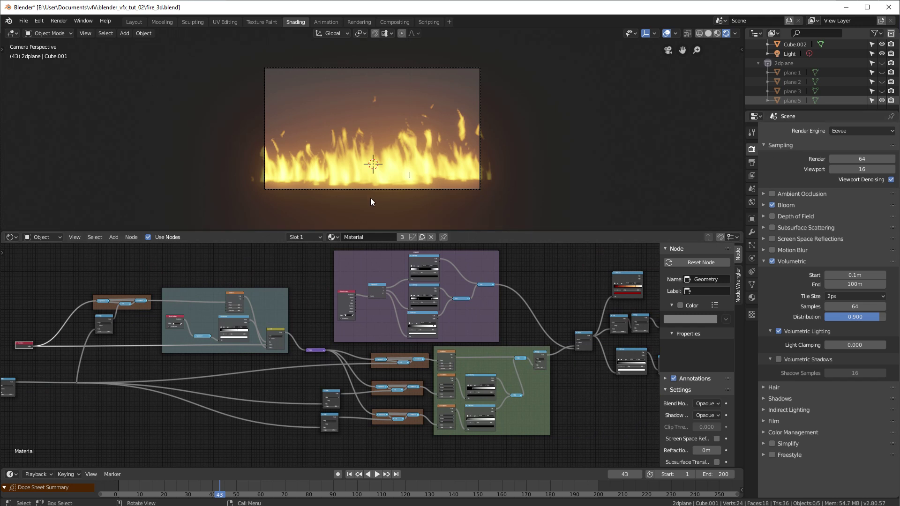
pyautogui.click(844, 133)
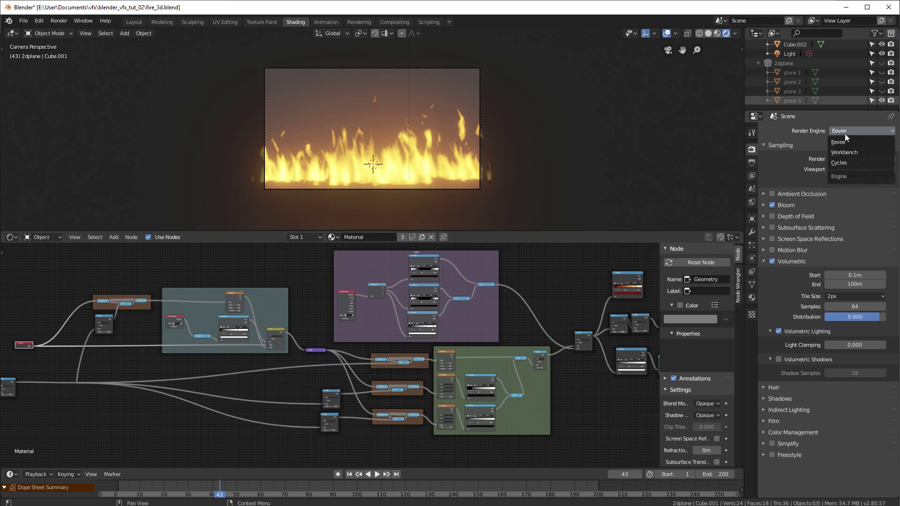
pyautogui.click(853, 162)
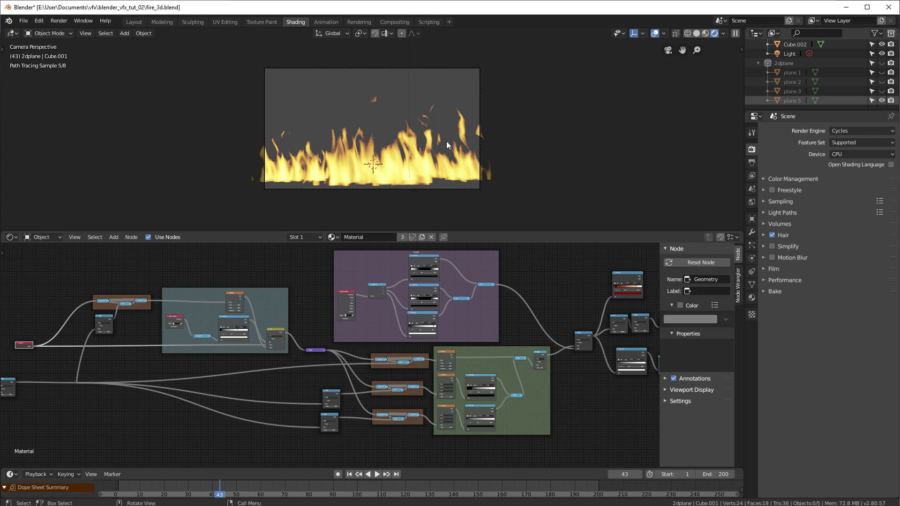
pyautogui.click(849, 131)
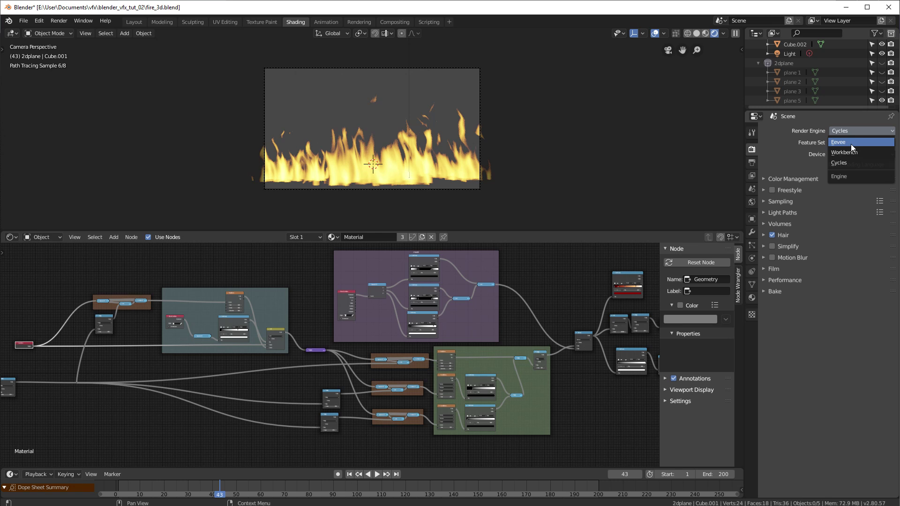
pyautogui.click(851, 144)
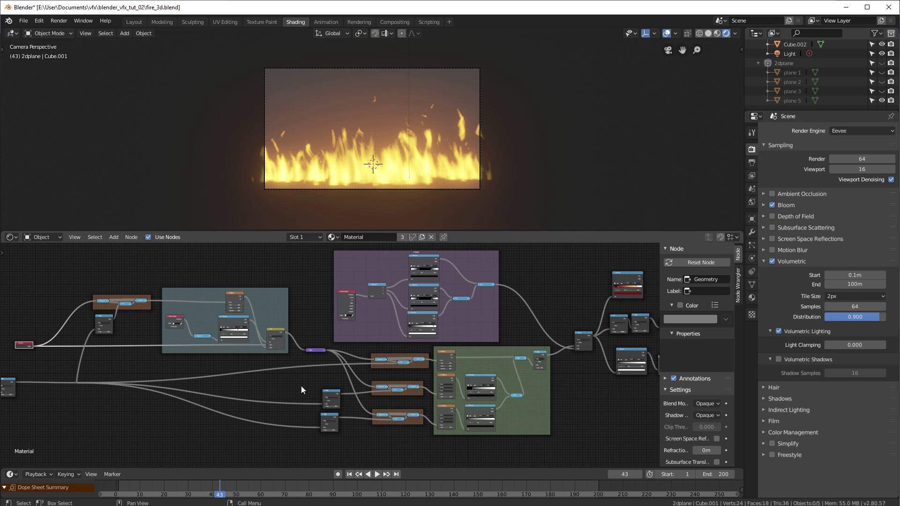
# - Connect the Color output of the red-to-white ColorRamp to the Viewer emission node's Color input
pyautogui.scroll(-5, 582, 365)
pyautogui.moveTo(588, 379); pyautogui.dragTo(571, 373, button='middle')
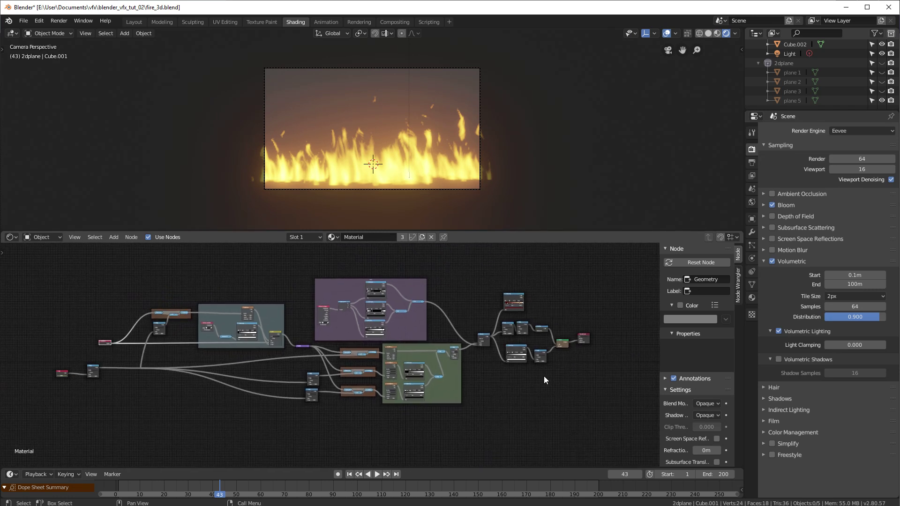
pyautogui.scroll(6, 533, 323)
pyautogui.moveTo(533, 322); pyautogui.dragTo(352, 357, button='middle')
pyautogui.scroll(6, 443, 348)
pyautogui.moveTo(501, 319); pyautogui.dragTo(409, 356, button='middle')
pyautogui.scroll(3, 409, 356)
pyautogui.moveTo(374, 297); pyautogui.dragTo(479, 453)
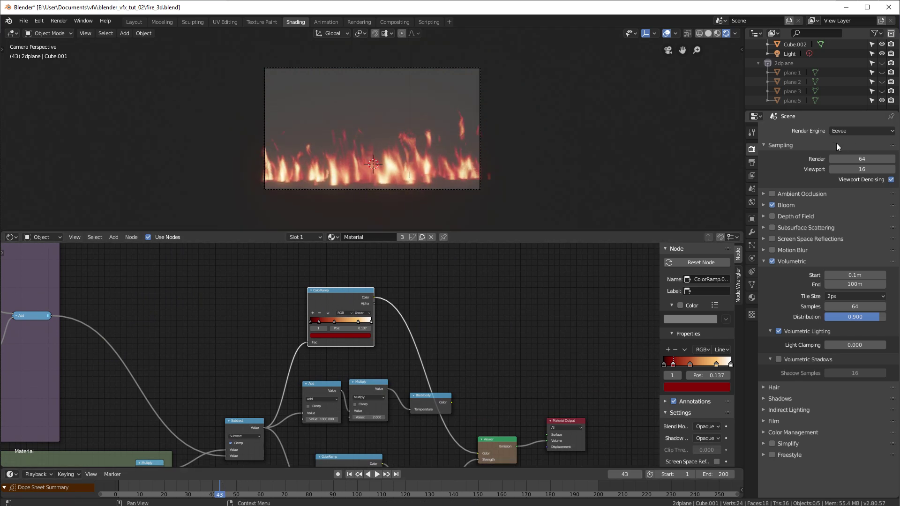
# - Scrub the timeline to frame 102 to check the recoloured fire, and inspect the ColorRamp's colour stops
pyautogui.moveTo(226, 485); pyautogui.dragTo(336, 484, button='right')
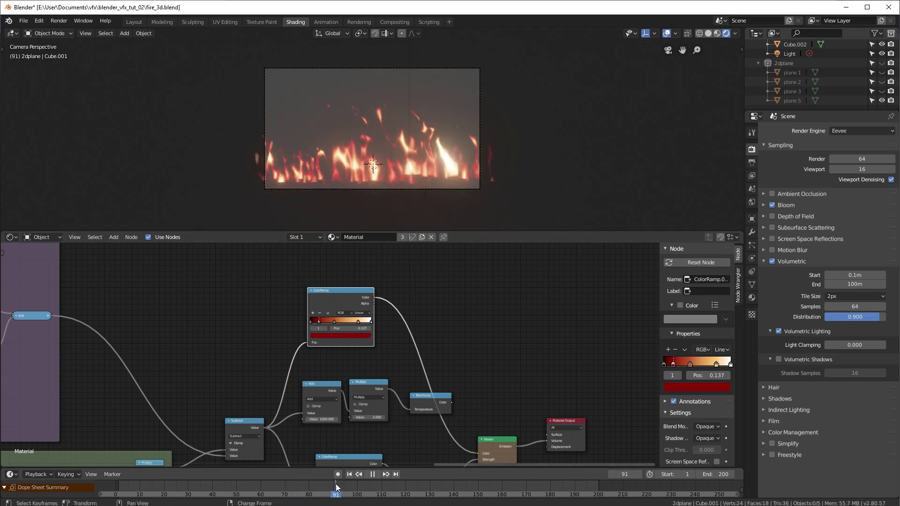
pyautogui.moveTo(336, 484); pyautogui.dragTo(362, 486)
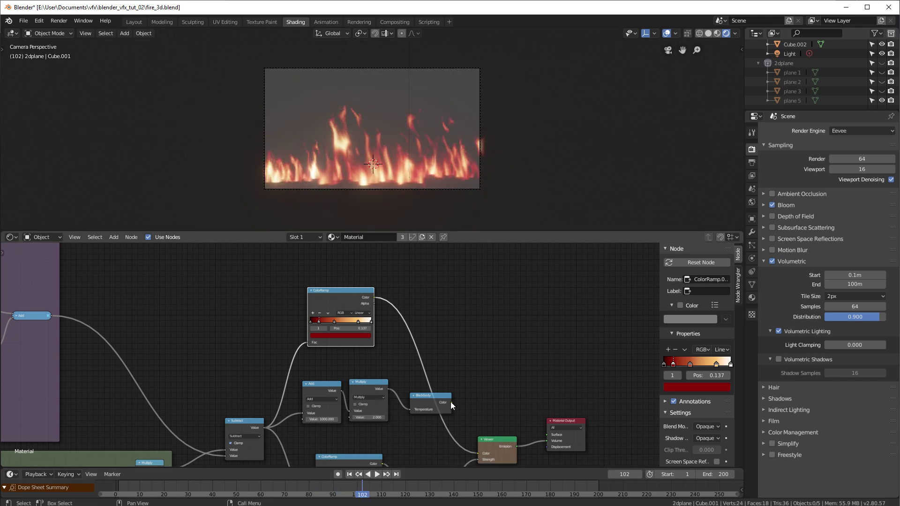
pyautogui.scroll(3, 353, 308)
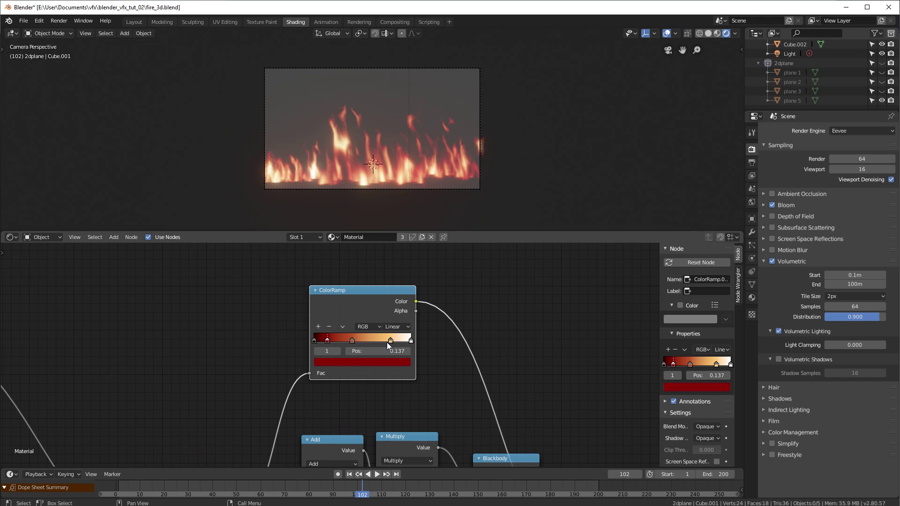
pyautogui.scroll(-6, 446, 378)
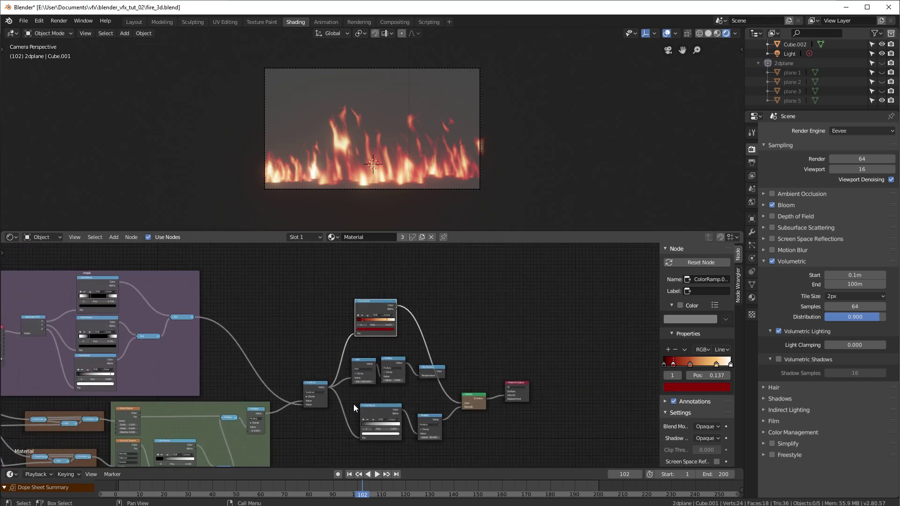
# - Connect the Blackbody node's Color output to the Emission node's Color input in place of the ColorRamp
pyautogui.moveTo(353, 404); pyautogui.dragTo(375, 386, button='middle')
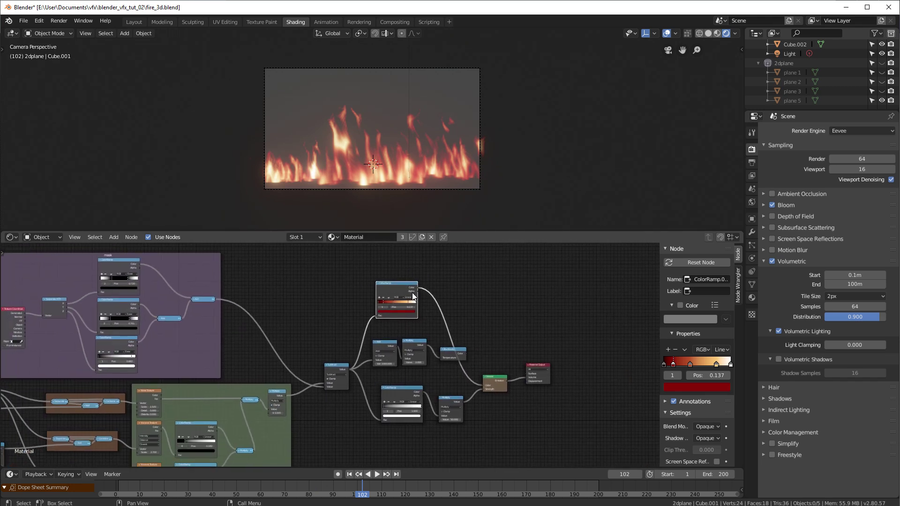
pyautogui.keyDown('ctrl'); pyautogui.keyDown('shift'); pyautogui.click(464, 355); pyautogui.keyUp('shift'); pyautogui.keyUp('ctrl')
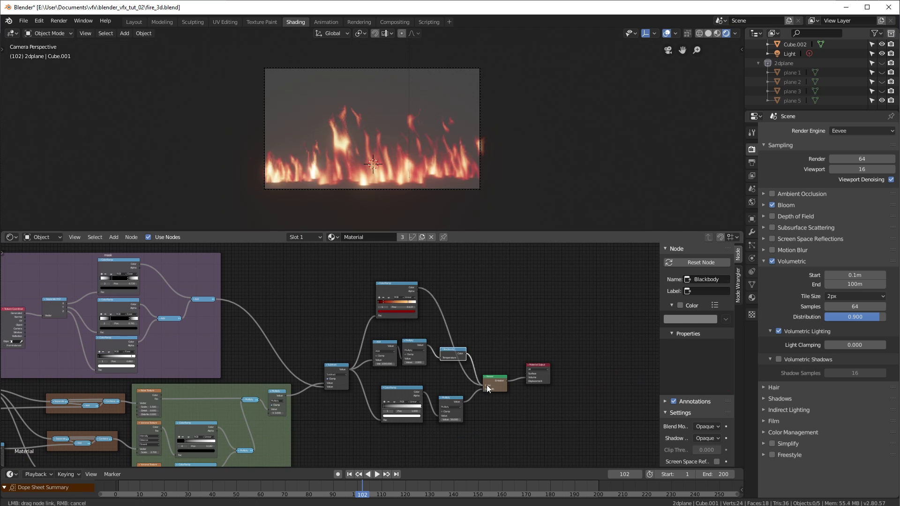
pyautogui.moveTo(293, 397); pyautogui.dragTo(467, 301, button='middle')
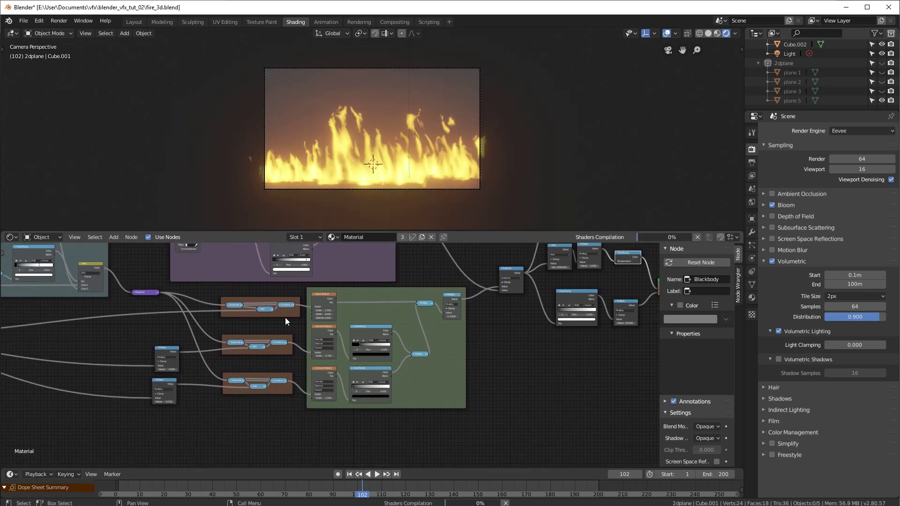
# - Set the Noise Texture's Scale to 10 in the green texture frame and check the flames in the camera view
pyautogui.scroll(5, 313, 362)
pyautogui.scroll(2, 353, 343)
pyautogui.moveTo(352, 343); pyautogui.dragTo(413, 351, button='middle')
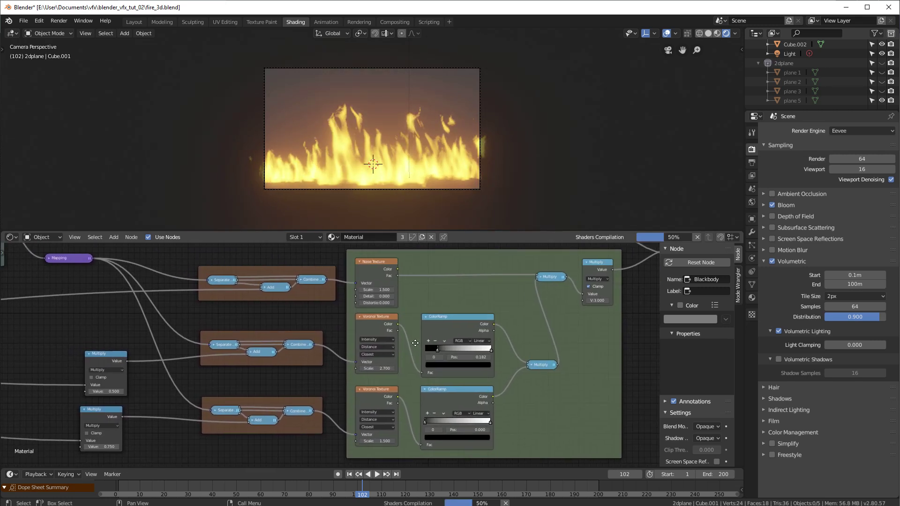
pyautogui.click(377, 317)
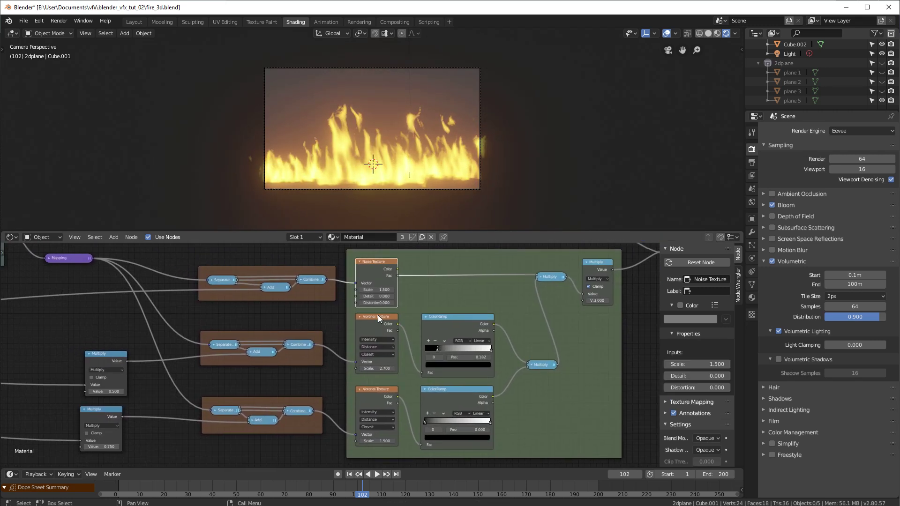
pyautogui.click(377, 391)
pyautogui.scroll(3, 381, 377)
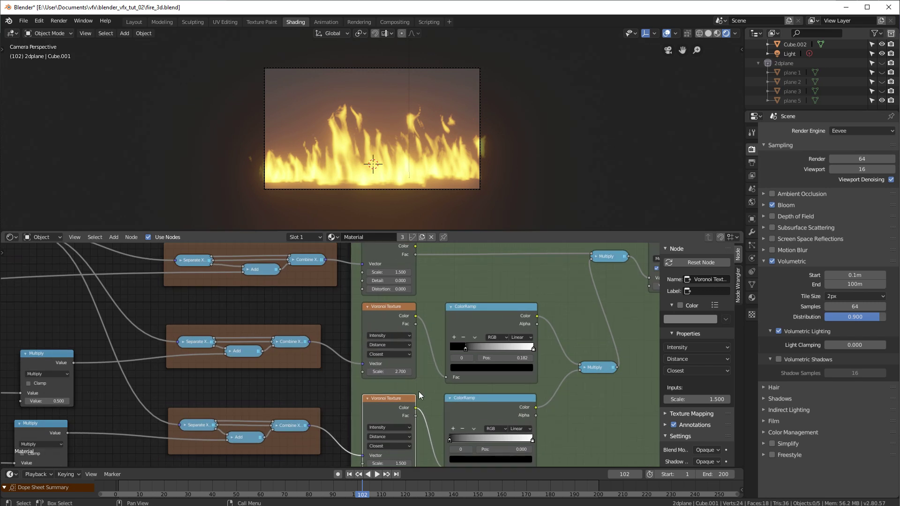
pyautogui.moveTo(405, 360); pyautogui.dragTo(385, 372, button='middle')
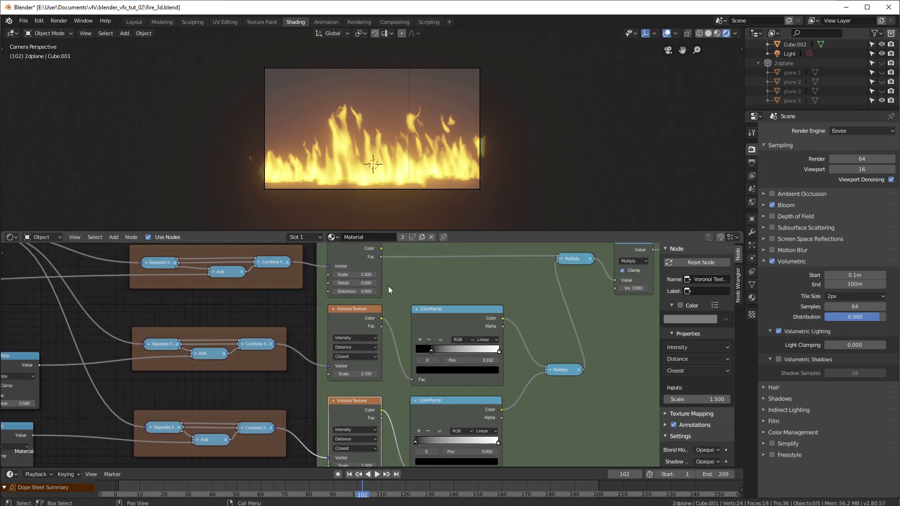
pyautogui.moveTo(389, 290); pyautogui.dragTo(388, 319, button='middle')
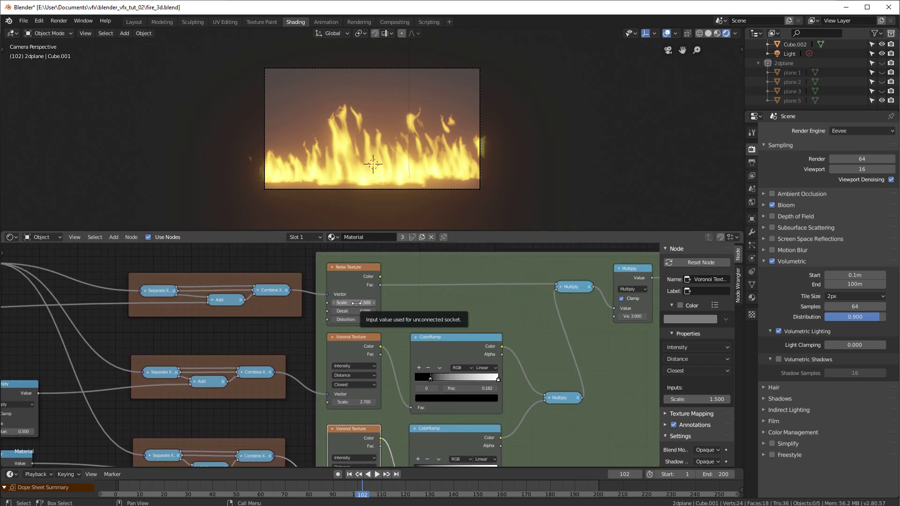
pyautogui.click(373, 304)
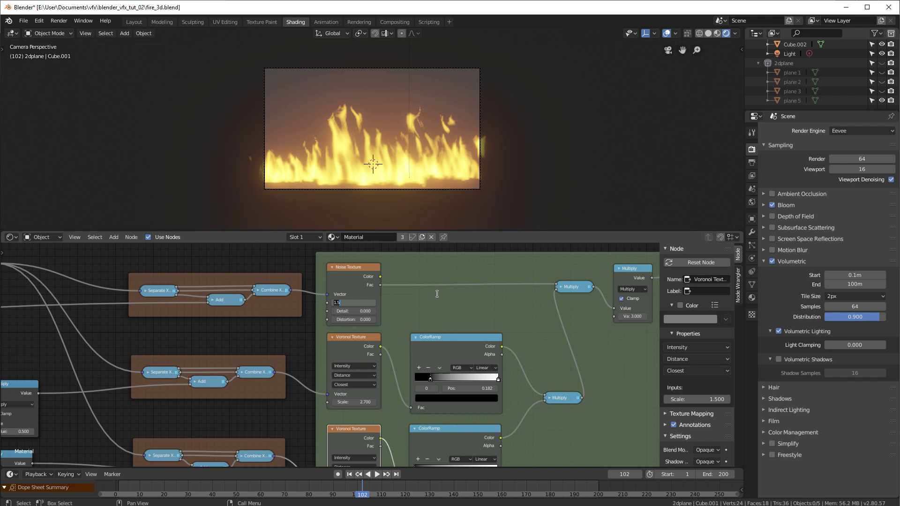
pyautogui.write('10')
pyautogui.press('Return')
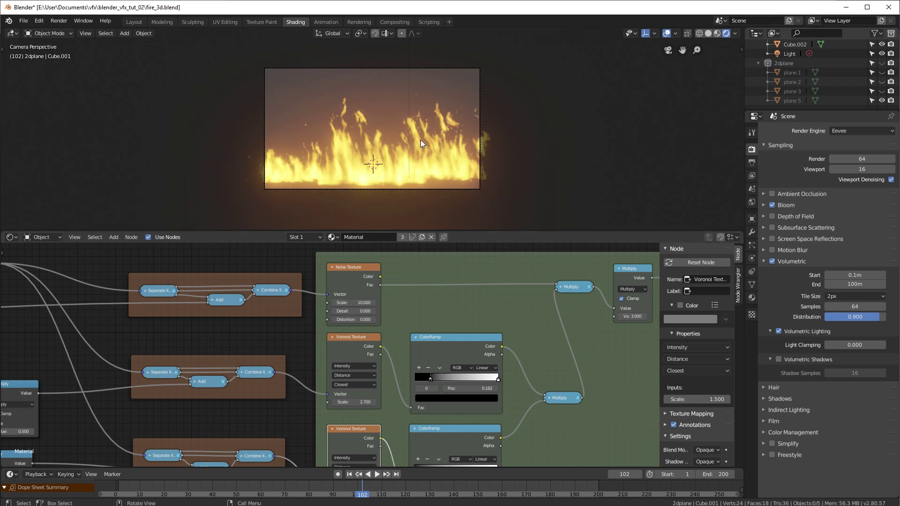
pyautogui.scroll(3, 441, 139)
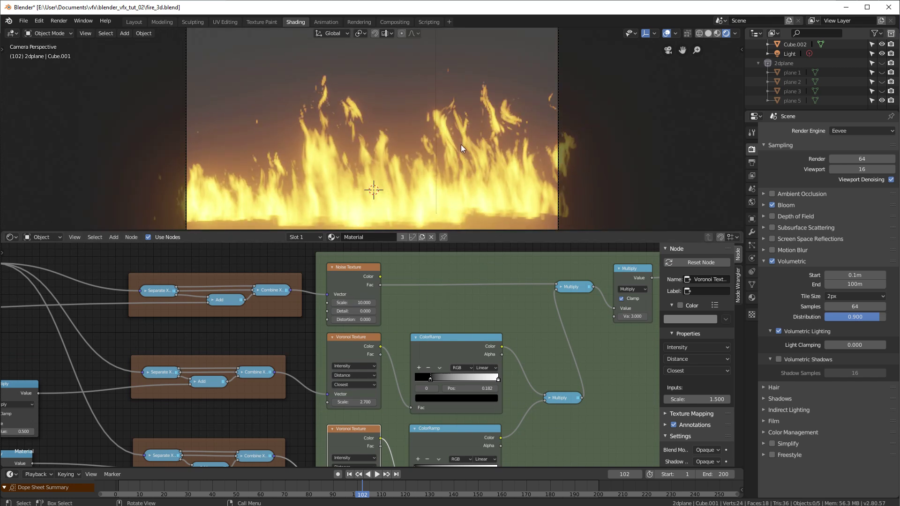
# - Set the Noise Texture's Scale back to 1.5 to compare the flame shapes, and restore it to 10
pyautogui.click(361, 302)
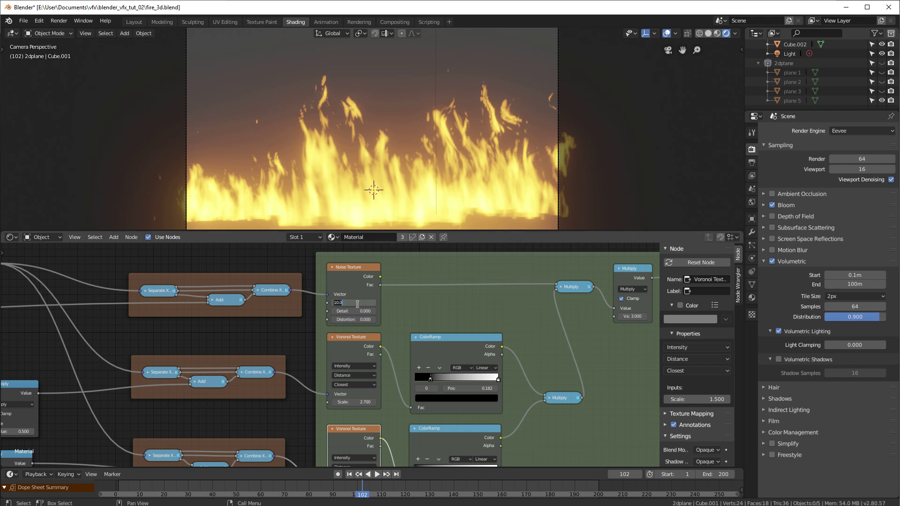
pyautogui.write('1.5')
pyautogui.press('Return')
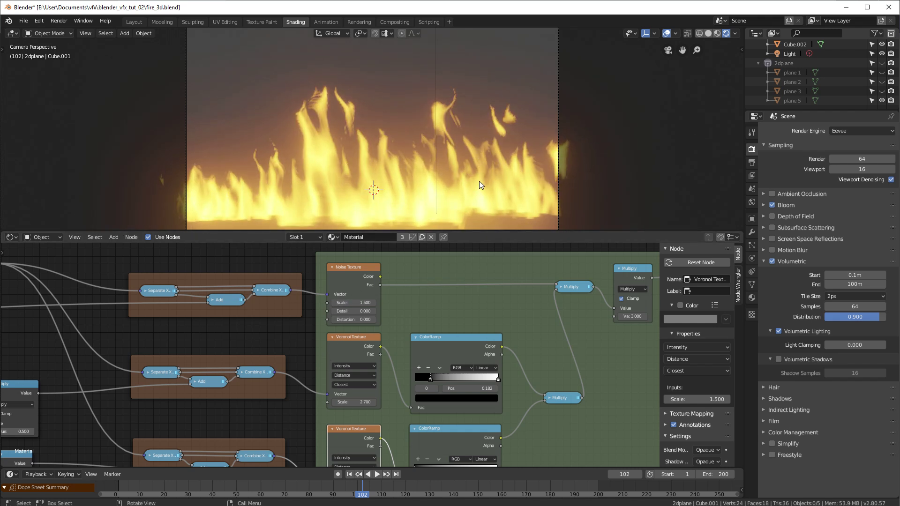
pyautogui.click(362, 303)
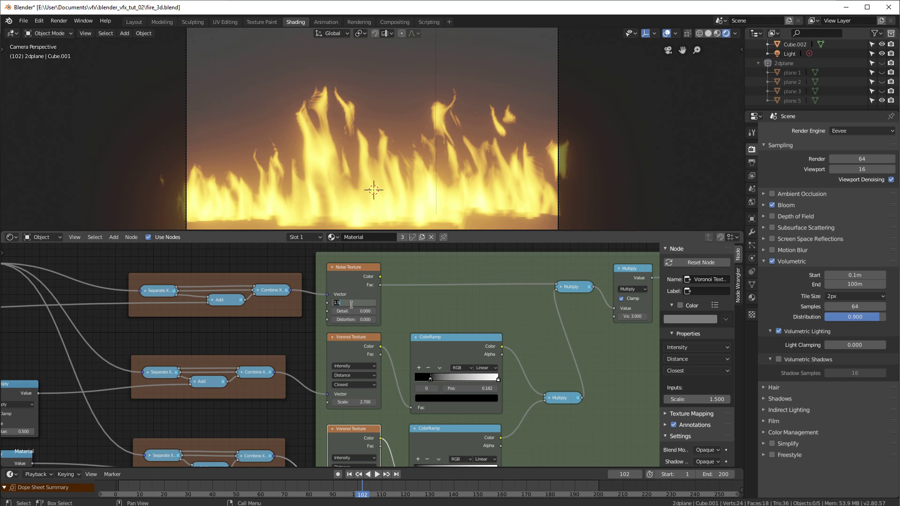
pyautogui.write('10')
pyautogui.press('Return')
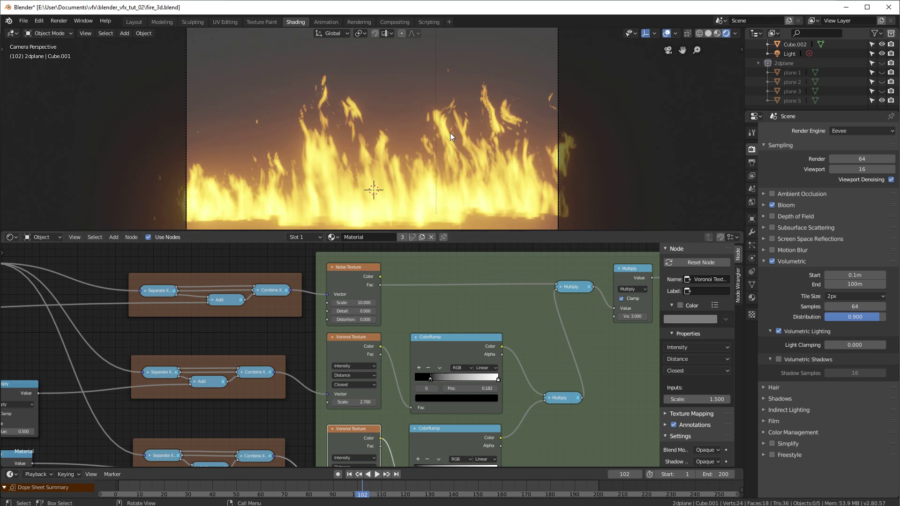
# - Set the lower Voronoi Texture's Scale to 5 in the green texture frame
pyautogui.scroll(-1, 402, 325)
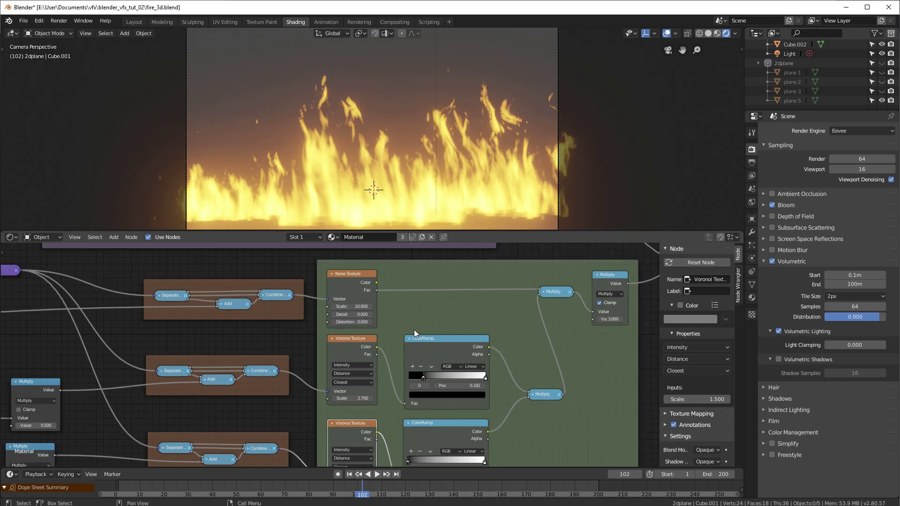
pyautogui.moveTo(387, 370); pyautogui.dragTo(395, 285, button='middle')
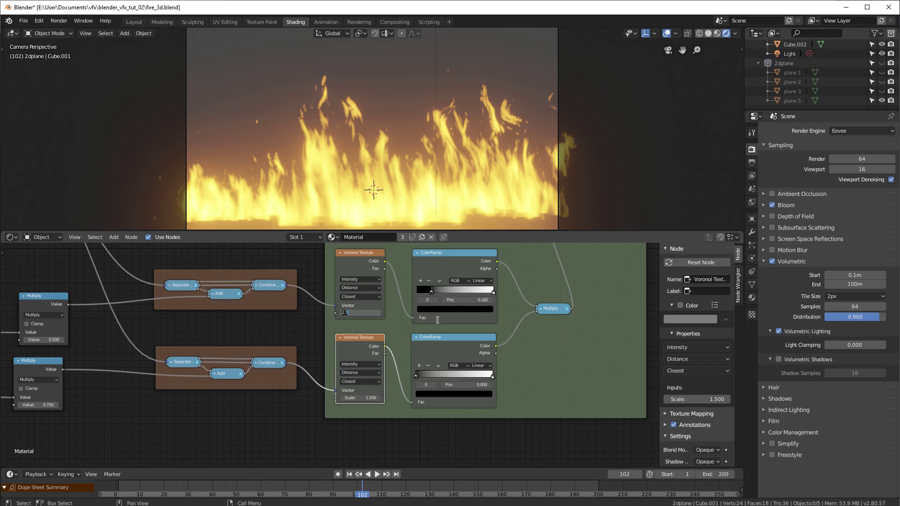
pyautogui.click(353, 398)
pyautogui.write('5')
pyautogui.press('Return')
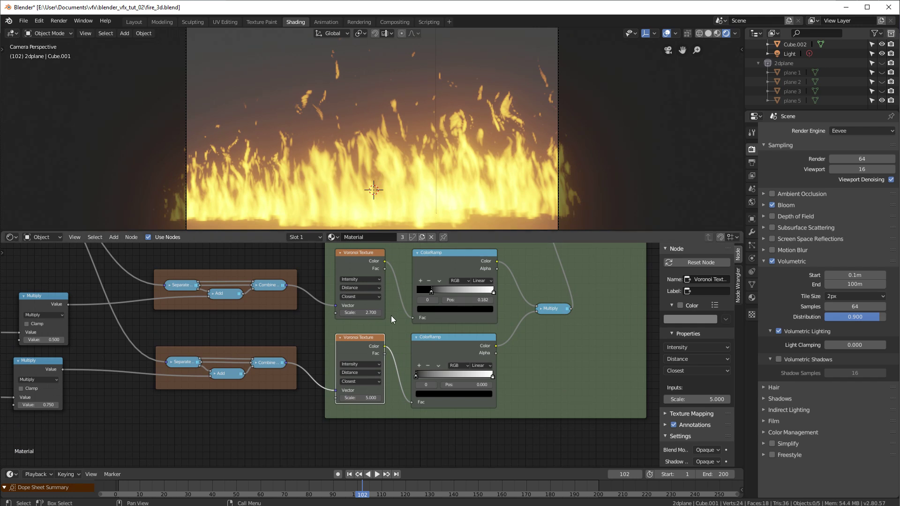
# - Scrub and play the timeline to check the denser fire in motion, stopping at frame 66
pyautogui.scroll(-4, 387, 298)
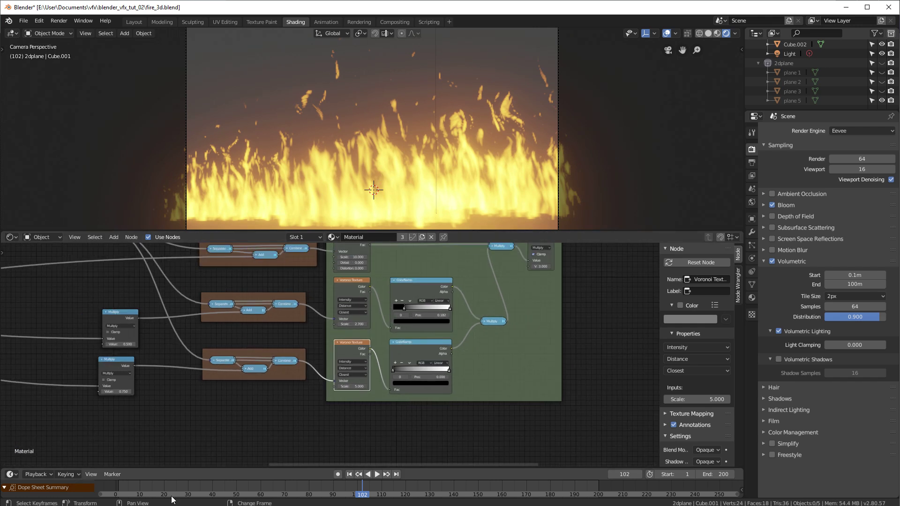
pyautogui.moveTo(167, 488); pyautogui.dragTo(275, 488, button='right')
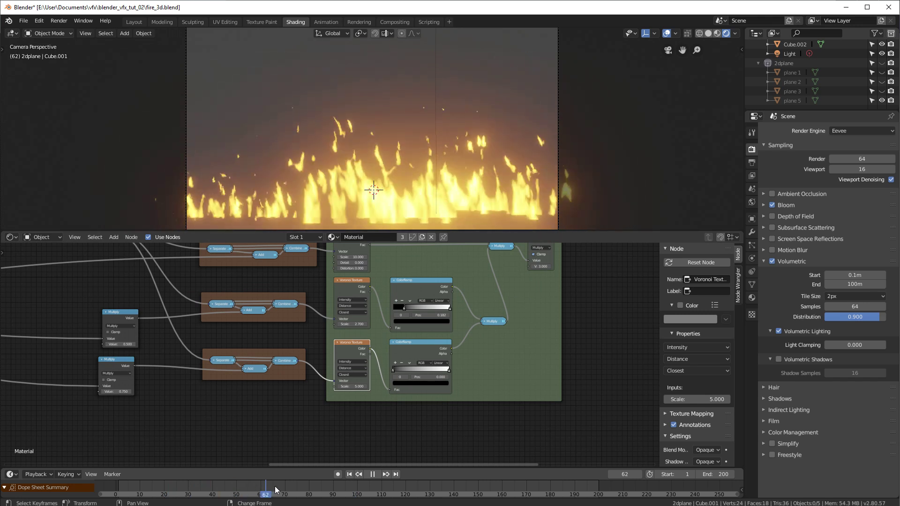
pyautogui.scroll(-2, 376, 290)
pyautogui.moveTo(376, 290); pyautogui.dragTo(388, 356, button='middle')
pyautogui.scroll(5, 412, 359)
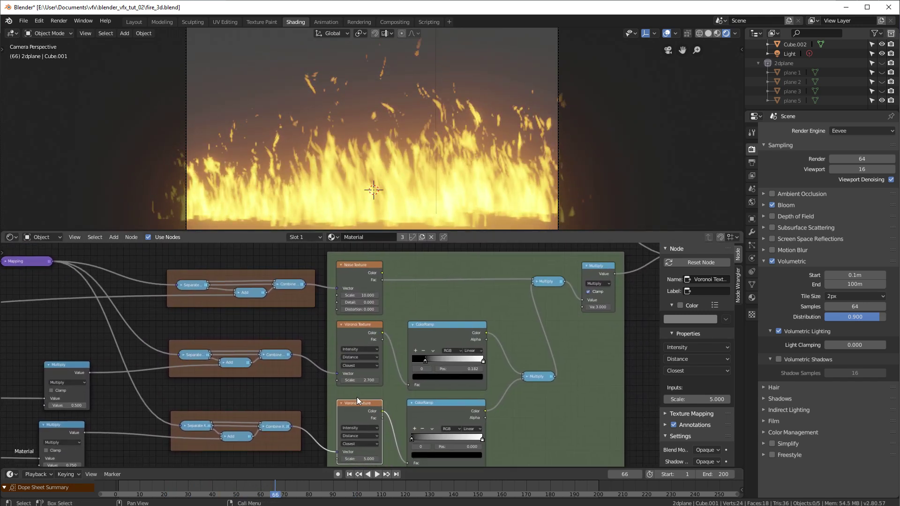
# - Select the Noise Texture node and review the texture node types available as alternatives for the flame pattern
pyautogui.moveTo(356, 397); pyautogui.dragTo(350, 379, button='middle')
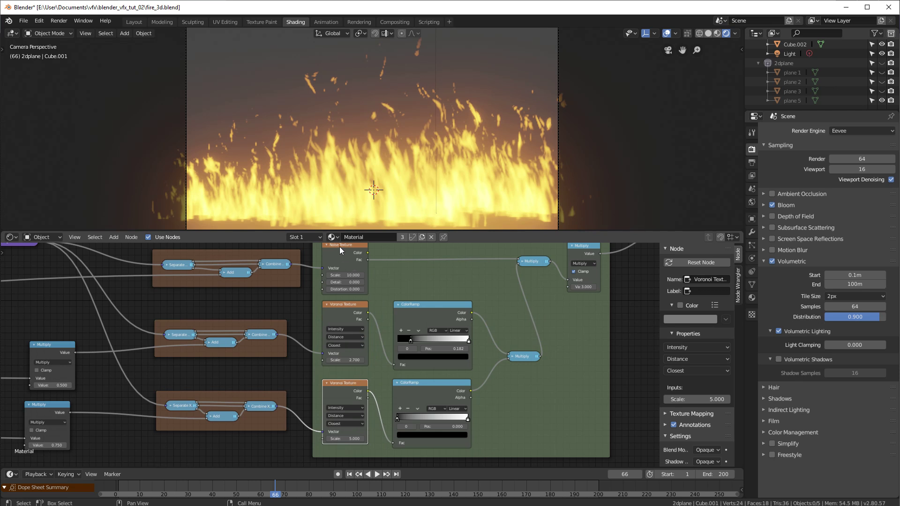
pyautogui.click(346, 313)
pyautogui.click(381, 334)
pyautogui.moveTo(365, 275); pyautogui.dragTo(364, 320, button='middle')
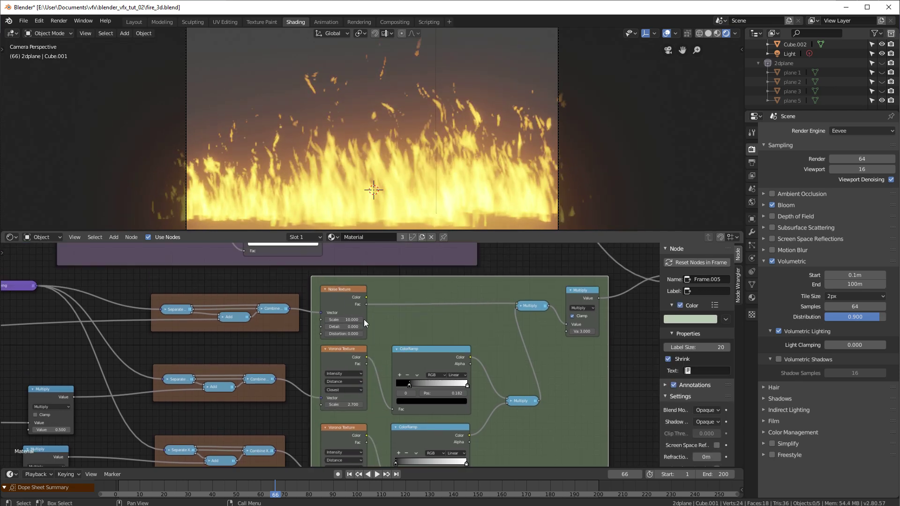
pyautogui.click(342, 295)
pyautogui.moveTo(378, 351); pyautogui.dragTo(380, 326, button='middle')
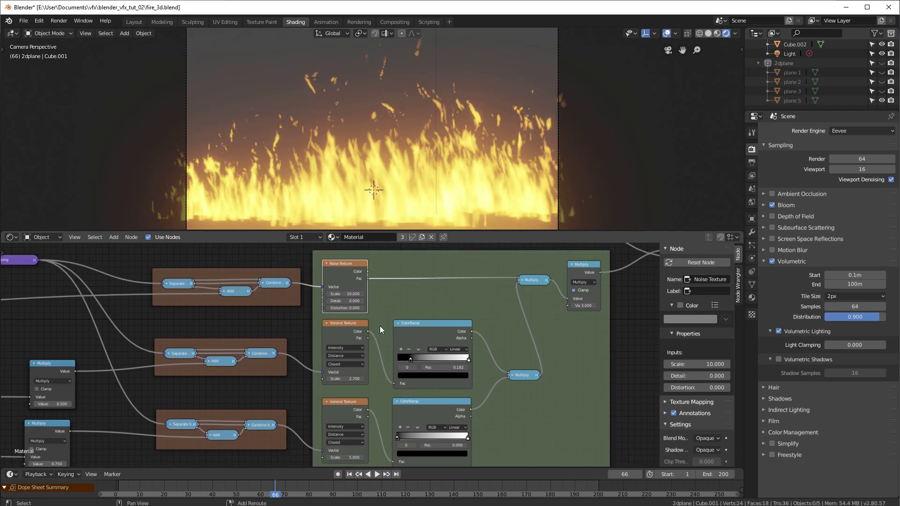
pyautogui.hotkey('shift', 'a')
pyautogui.moveTo(380, 325)
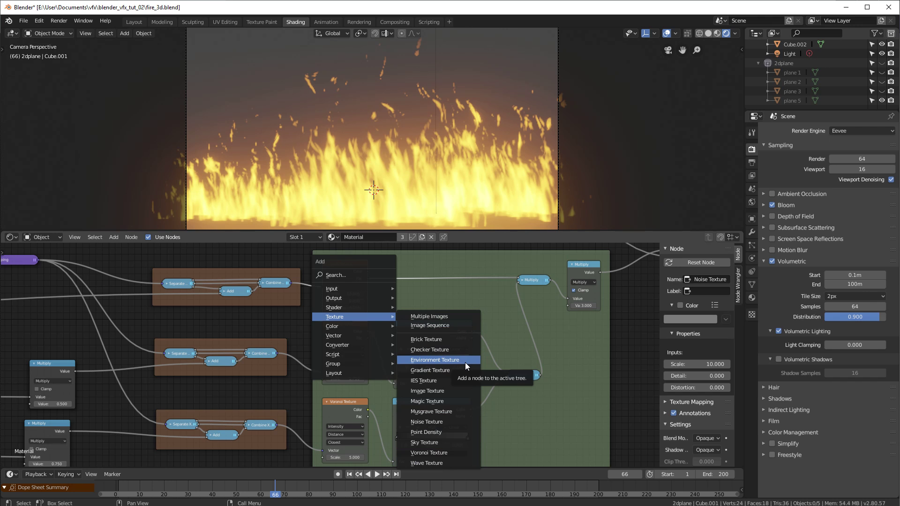
pyautogui.scroll(-4, 335, 359)
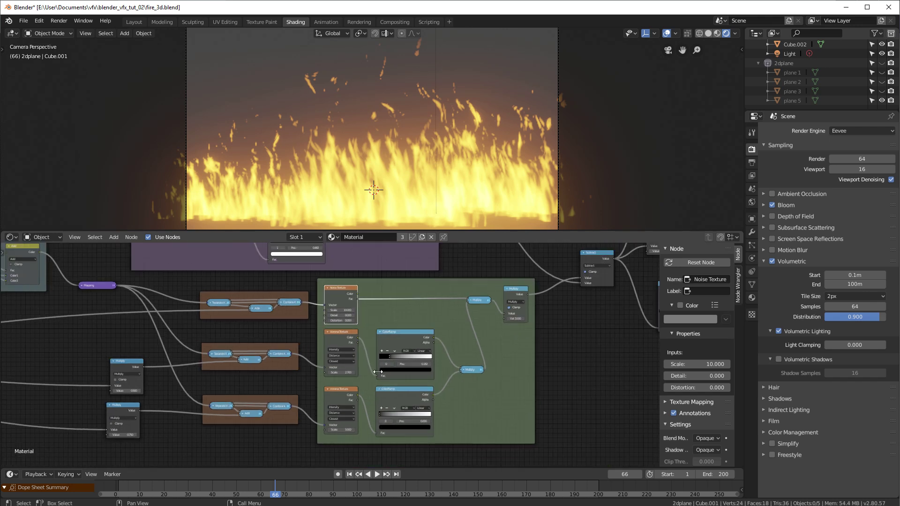
# - Inspect the upper Voronoi Texture and the distortion, mapping and shape frames that feed the flame textures
pyautogui.moveTo(379, 373); pyautogui.dragTo(440, 345, button='middle')
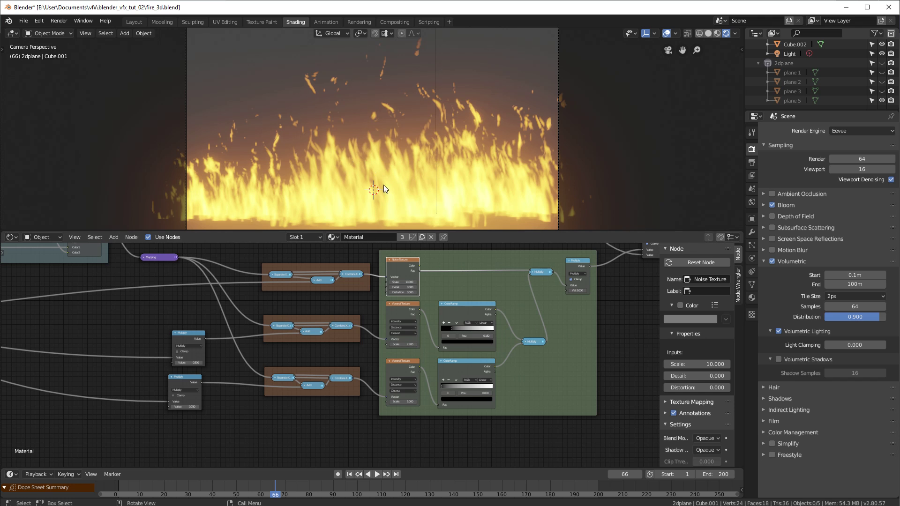
pyautogui.click(400, 311)
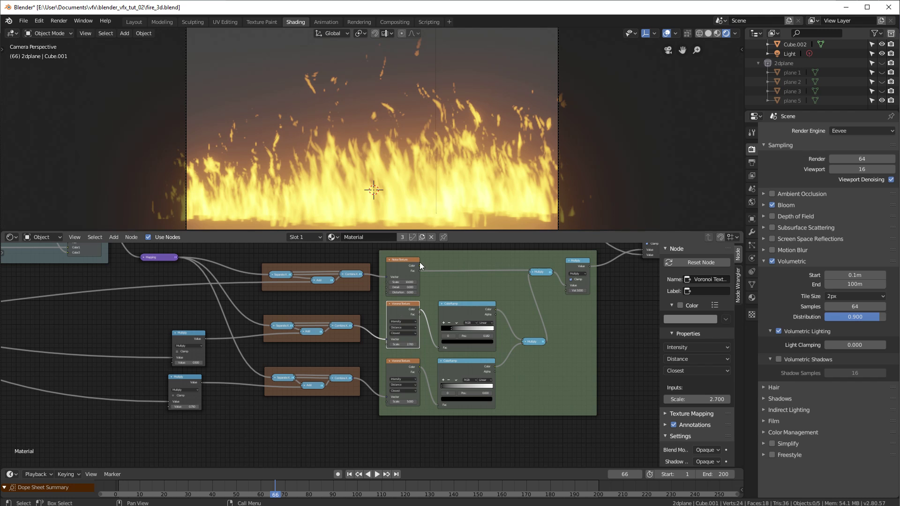
pyautogui.scroll(-4, 412, 298)
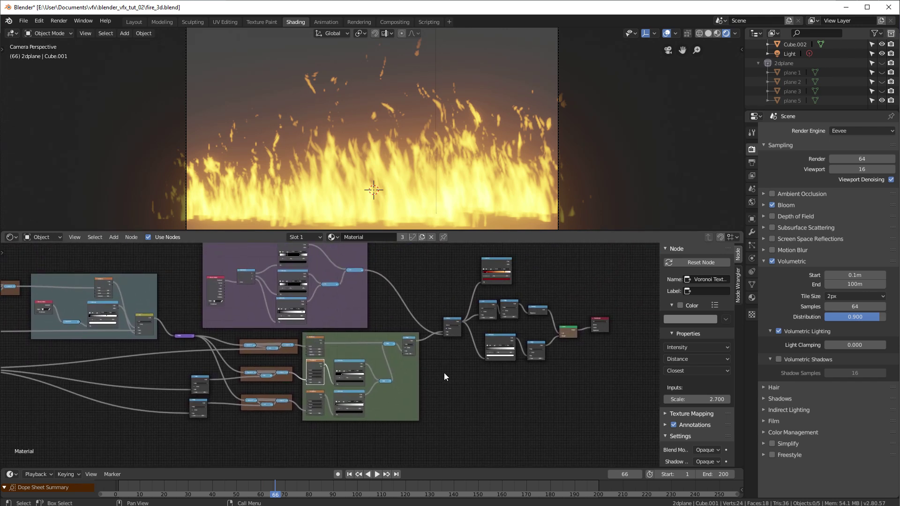
pyautogui.moveTo(213, 355); pyautogui.dragTo(345, 359, button='middle')
pyautogui.moveTo(240, 378); pyautogui.dragTo(302, 373, button='middle')
pyautogui.scroll(6, 487, 377)
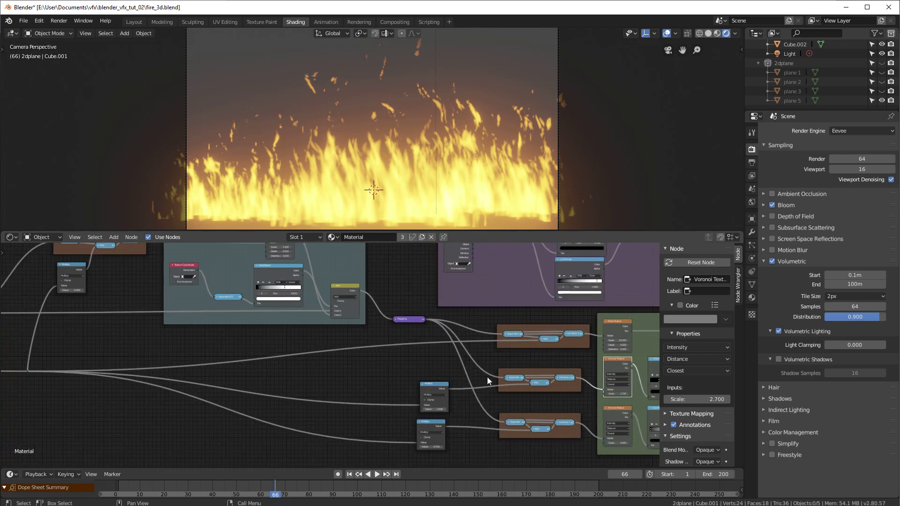
pyautogui.moveTo(506, 352); pyautogui.dragTo(353, 389, button='middle')
pyautogui.scroll(-1, 370, 387)
pyautogui.scroll(-2, 369, 345)
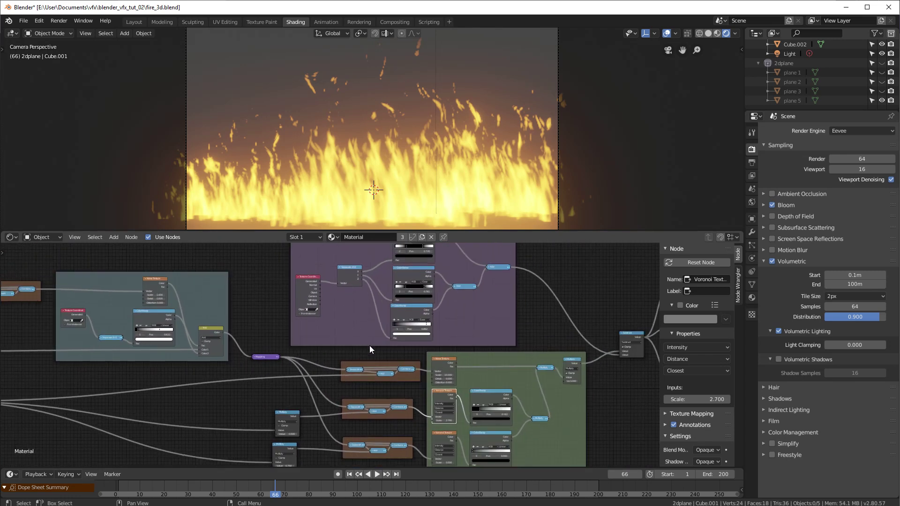
pyautogui.moveTo(456, 406); pyautogui.dragTo(343, 357, button='middle')
pyautogui.scroll(4, 345, 357)
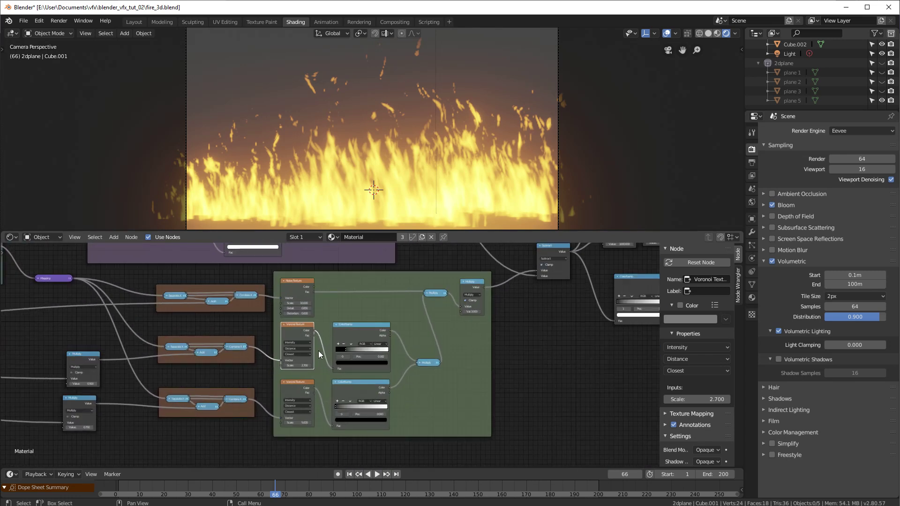
# - Select the lower Voronoi Texture node and examine the complete fire node tree from its inputs to the Material Output
pyautogui.click(292, 387)
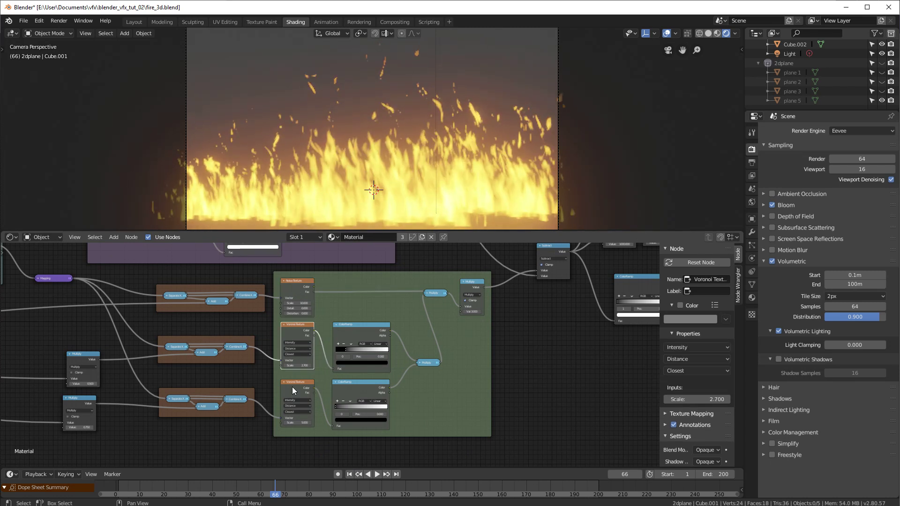
pyautogui.scroll(-3, 332, 382)
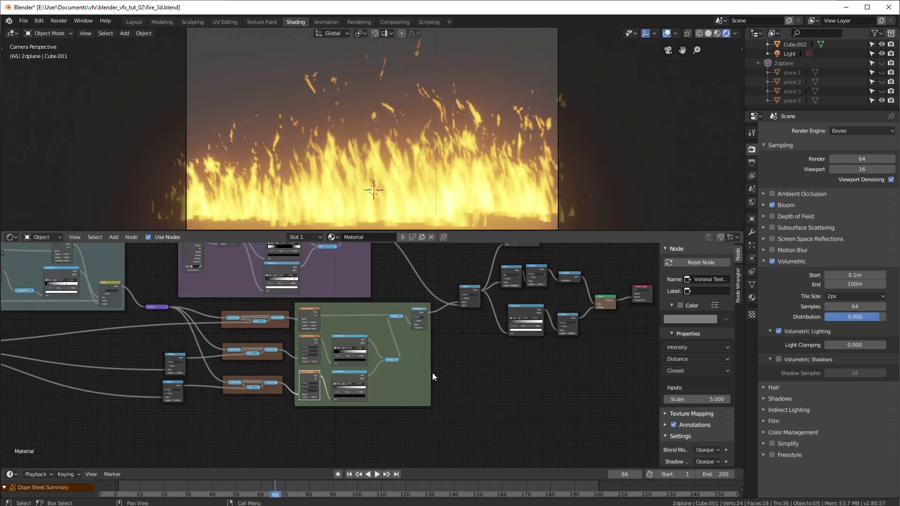
pyautogui.moveTo(446, 375); pyautogui.dragTo(520, 397, button='middle')
pyautogui.scroll(-5, 319, 343)
pyautogui.moveTo(269, 354); pyautogui.dragTo(310, 367, button='middle')
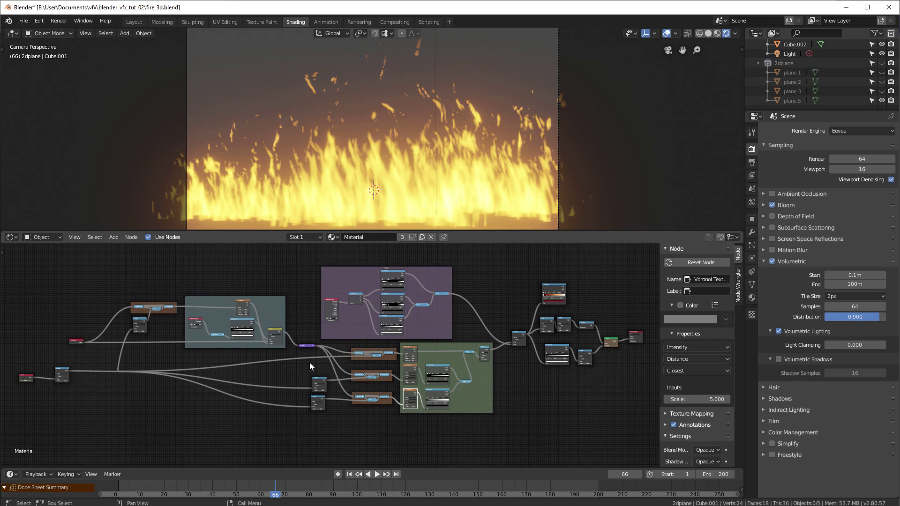